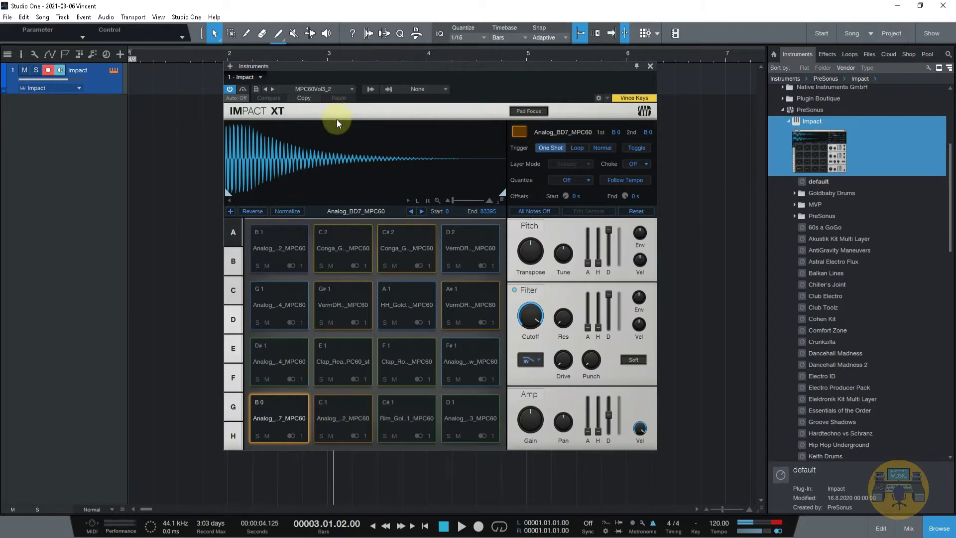
- Load the TDMVol3_1 drum kit in Impact XT and select the clap pad on F 1
{"action": "left_click", "coordinate": [351, 90]}
{"action": "scroll", "coordinate": [346, 309], "scroll_direction": "down", "scroll_amount": 3}
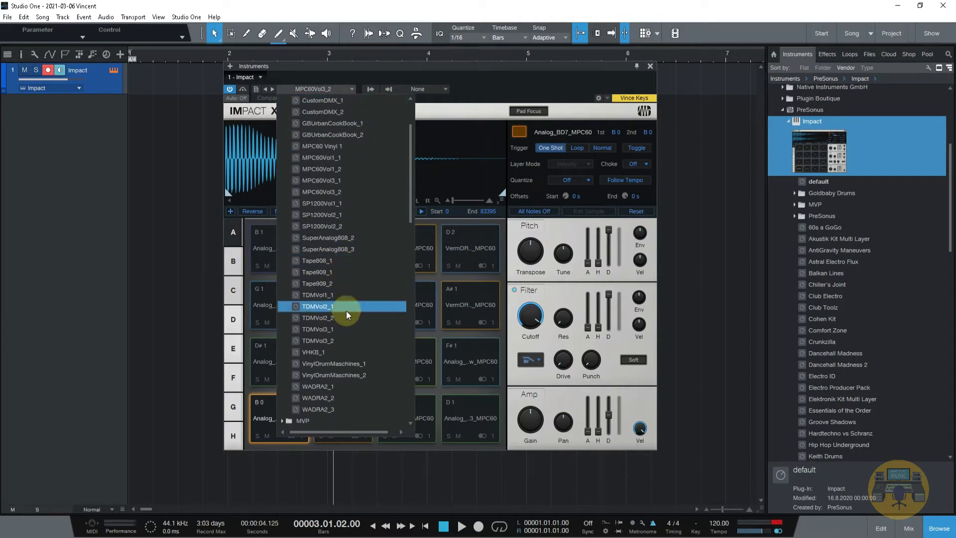
{"action": "left_click", "coordinate": [340, 294]}
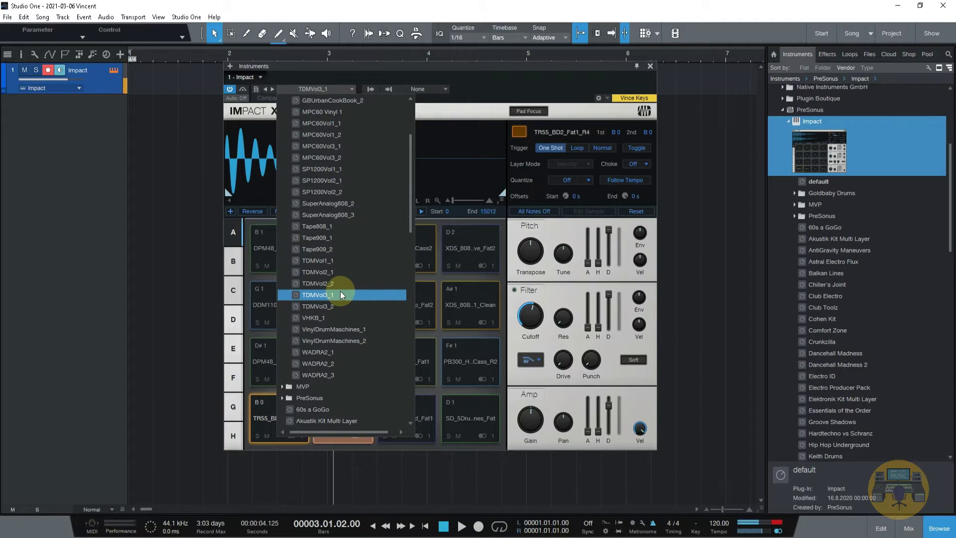
{"action": "left_click", "coordinate": [480, 90]}
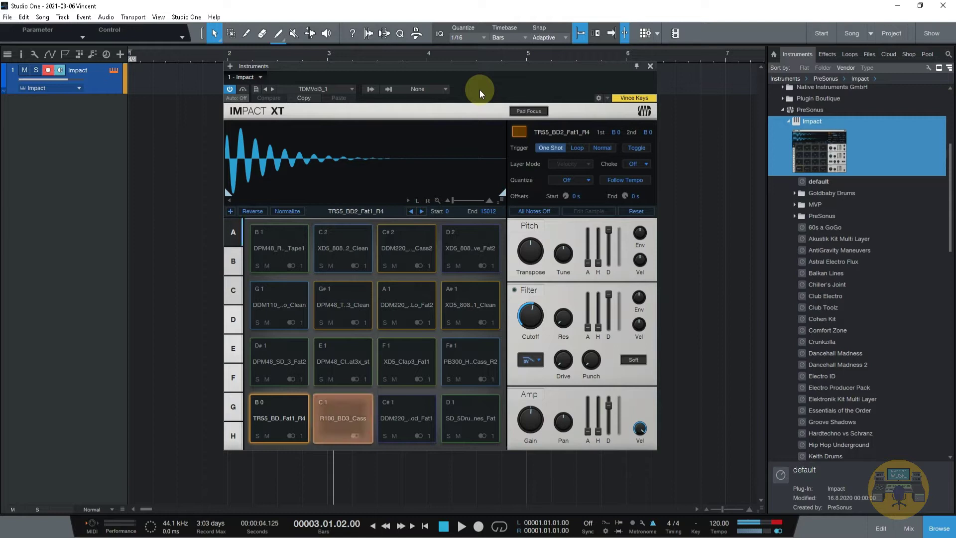
{"action": "left_click", "coordinate": [417, 345]}
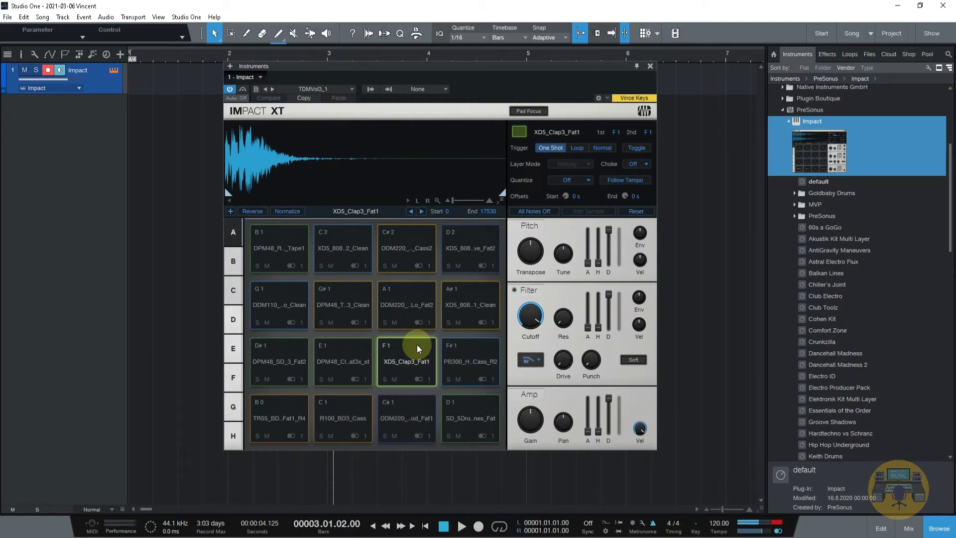
- Audition the MVP Loops kits CPL Kit 2, HC XXL Kit 2, HL Kit 7 and TC Kit 1 from the MVP presets
{"action": "left_click", "coordinate": [336, 91]}
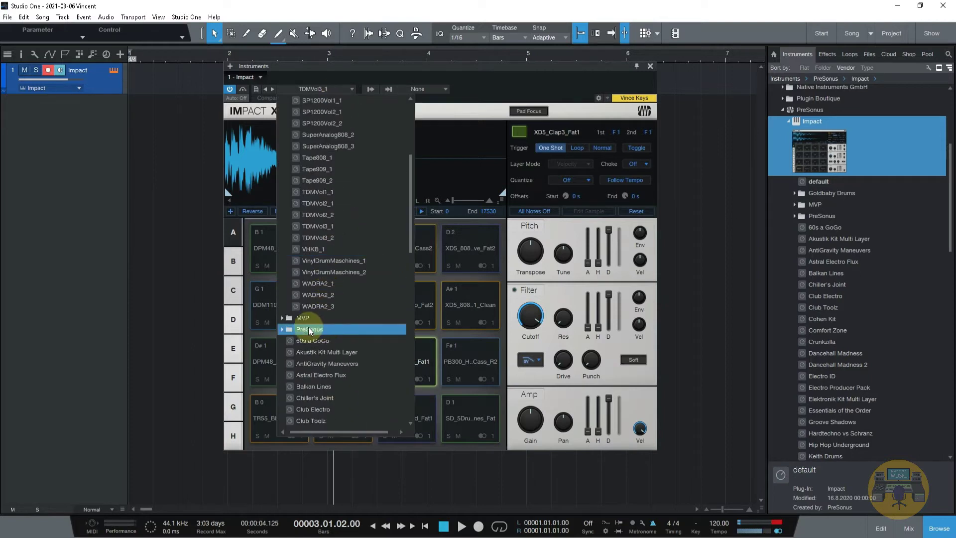
{"action": "left_click", "coordinate": [279, 317]}
{"action": "scroll", "coordinate": [306, 318], "scroll_direction": "down", "scroll_amount": 2}
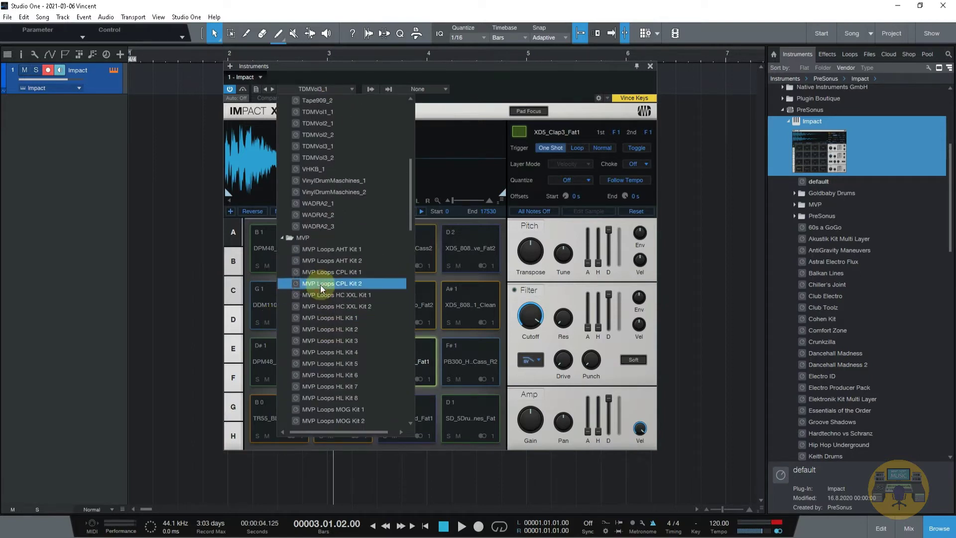
{"action": "left_click", "coordinate": [365, 281]}
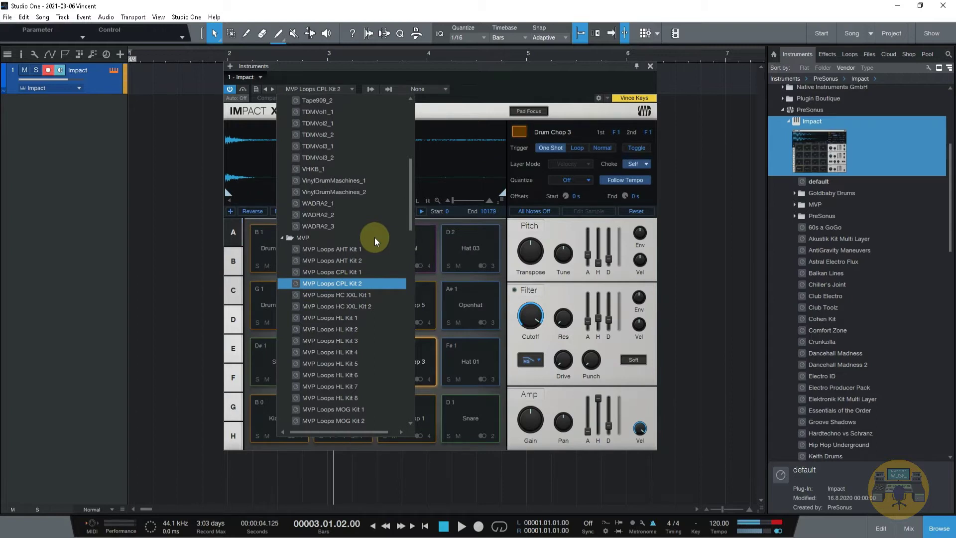
{"action": "left_click", "coordinate": [364, 304]}
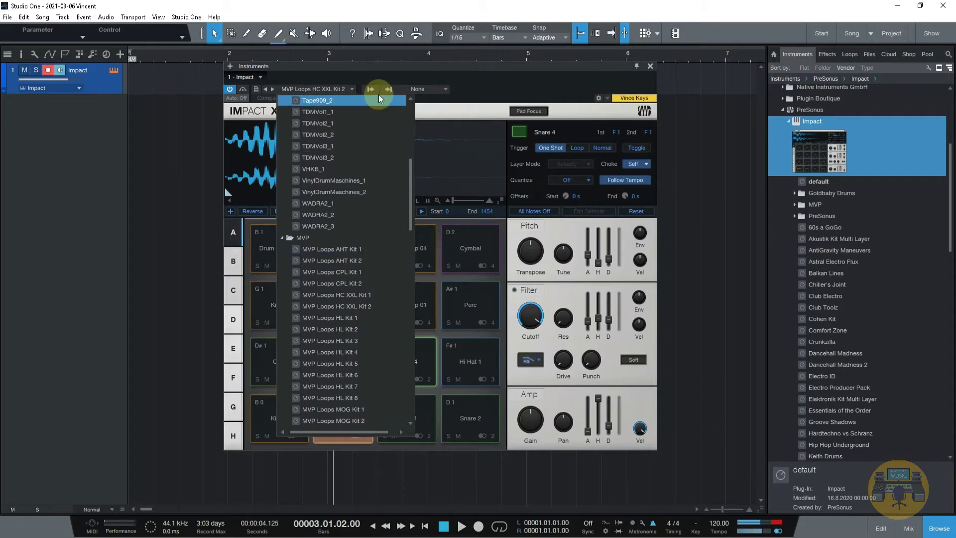
{"action": "left_click", "coordinate": [378, 385]}
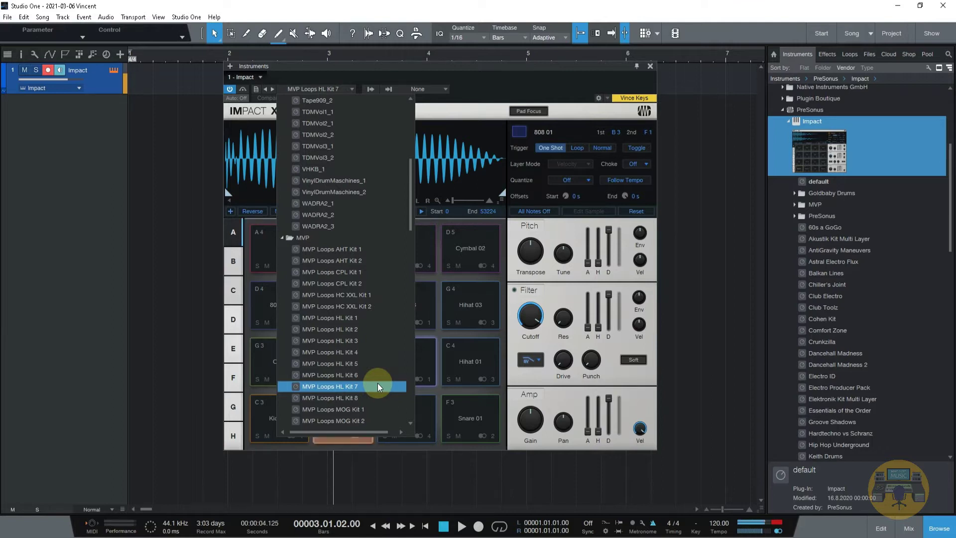
{"action": "left_click_drag", "start_coordinate": [411, 215], "coordinate": [385, 277]}
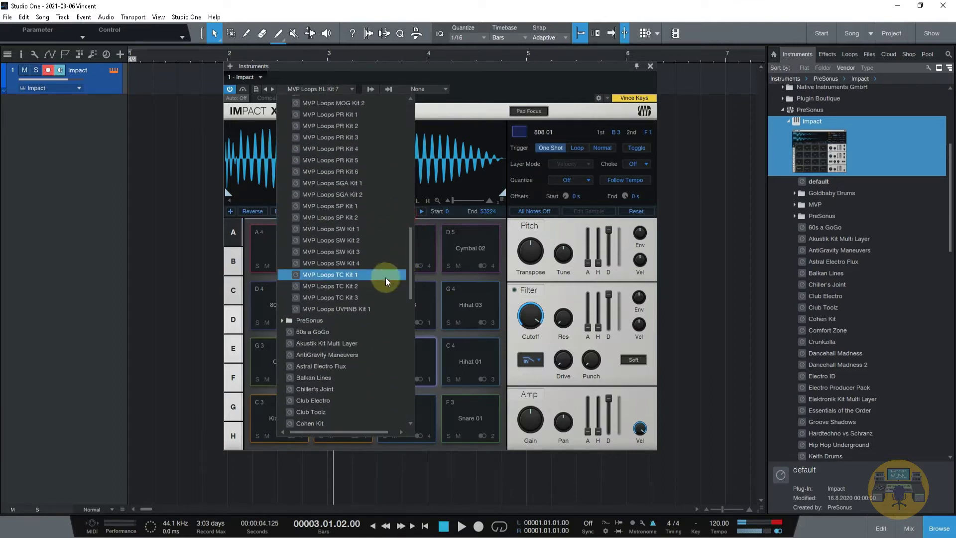
{"action": "left_click", "coordinate": [378, 275]}
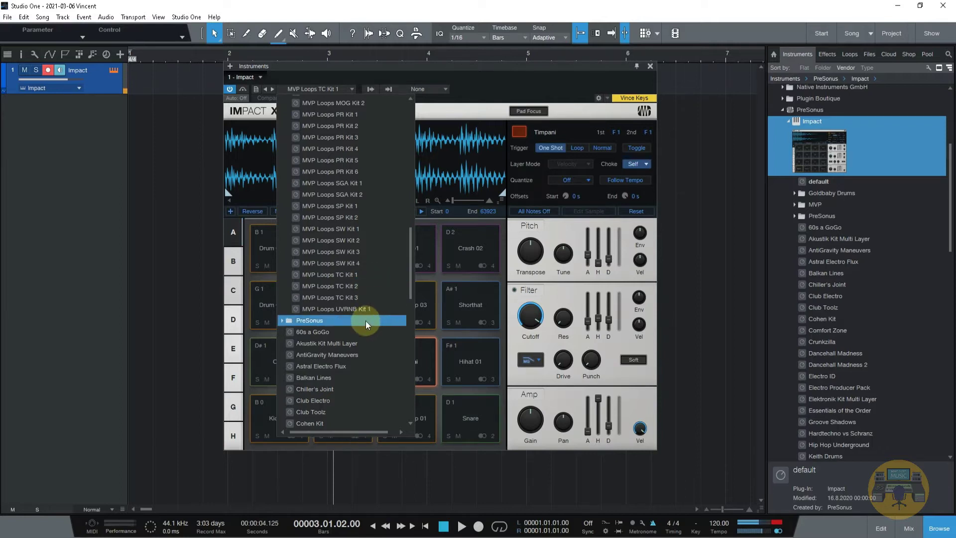
- Load the Chiller's Joint kit and raise the pitch transpose and the pitch envelope's attack and hold for Snare Drum 3
{"action": "left_click", "coordinate": [326, 388]}
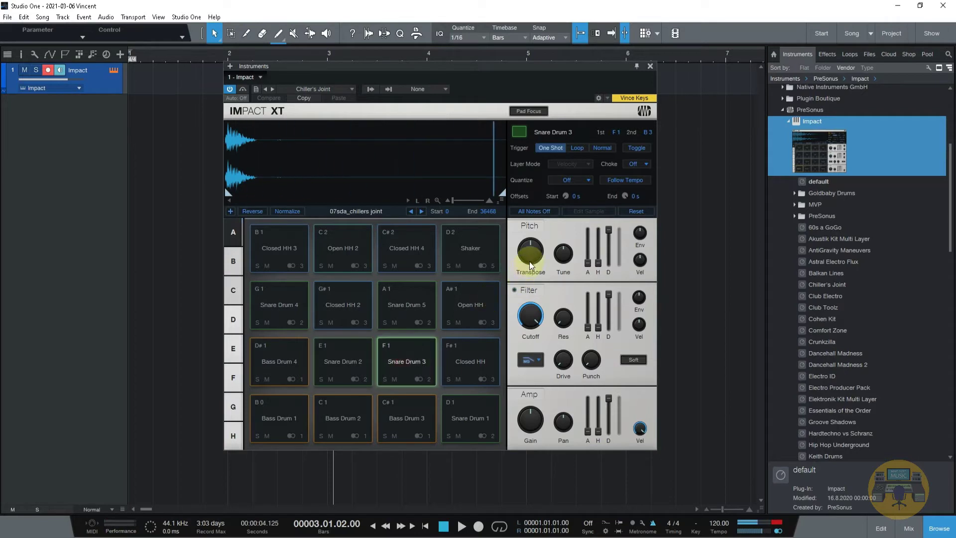
{"action": "left_click_drag", "start_coordinate": [534, 253], "coordinate": [587, 168]}
{"action": "left_click_drag", "start_coordinate": [598, 259], "coordinate": [587, 229]}
{"action": "left_click_drag", "start_coordinate": [586, 272], "coordinate": [585, 299]}
- Switch on the filter for Snare Drum 3 and adjust its cutoff and resonance
{"action": "left_click_drag", "start_coordinate": [530, 324], "coordinate": [539, 348]}
{"action": "left_click", "coordinate": [421, 359]}
{"action": "left_click", "coordinate": [514, 290]}
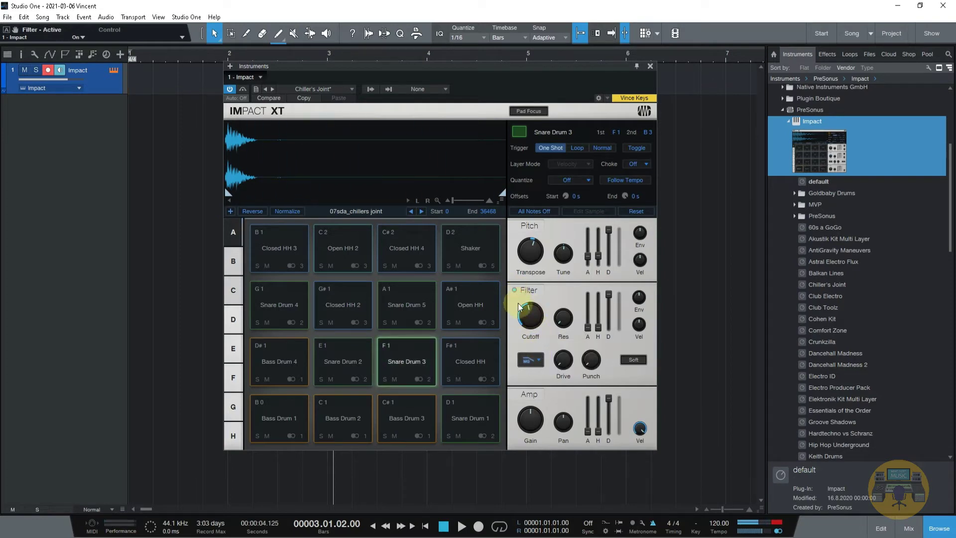
{"action": "left_click_drag", "start_coordinate": [527, 315], "coordinate": [524, 293]}
{"action": "left_click_drag", "start_coordinate": [566, 321], "coordinate": [566, 264]}
- Set Snare Drum 3's filter punch to about 39%, drive to 10% and amp gain to +3.6 dB
{"action": "left_click_drag", "start_coordinate": [587, 359], "coordinate": [586, 280]}
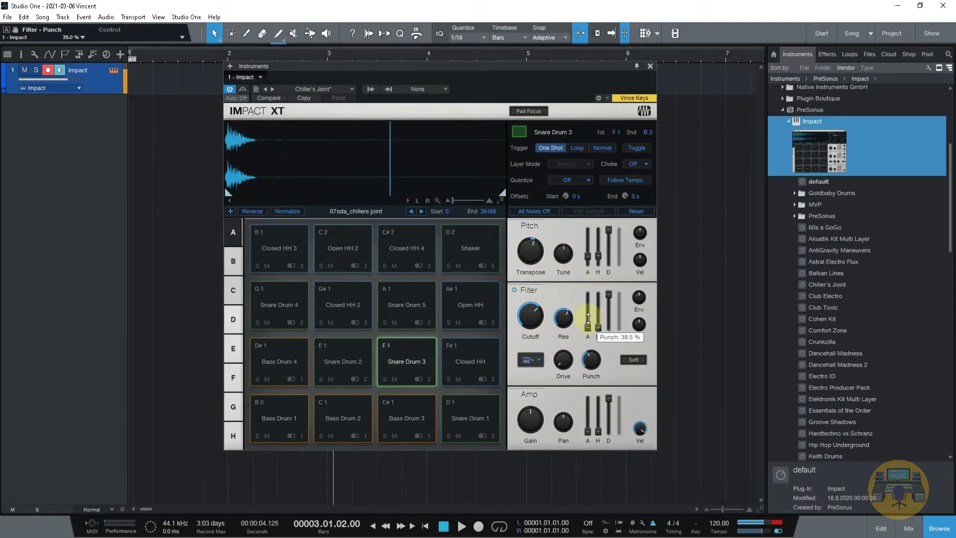
{"action": "left_click_drag", "start_coordinate": [566, 368], "coordinate": [556, 329]}
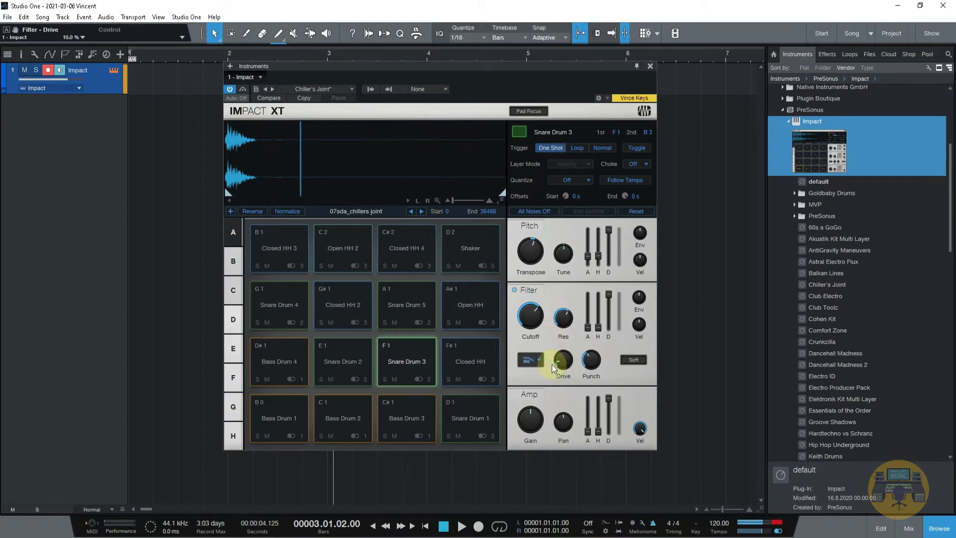
{"action": "mouse_move", "coordinate": [529, 418]}
{"action": "left_mouse_down"}
{"action": "mouse_move", "coordinate": [523, 384]}
{"action": "mouse_move", "coordinate": [523, 412]}
{"action": "left_mouse_up"}
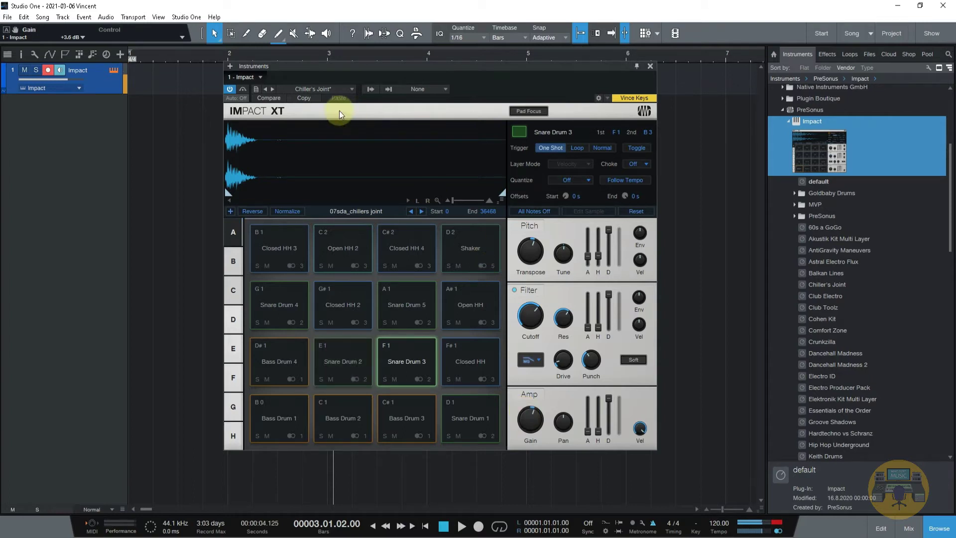
- Load the Dancehall Madness kit and play its Tech 1 pad
{"action": "left_click", "coordinate": [329, 94]}
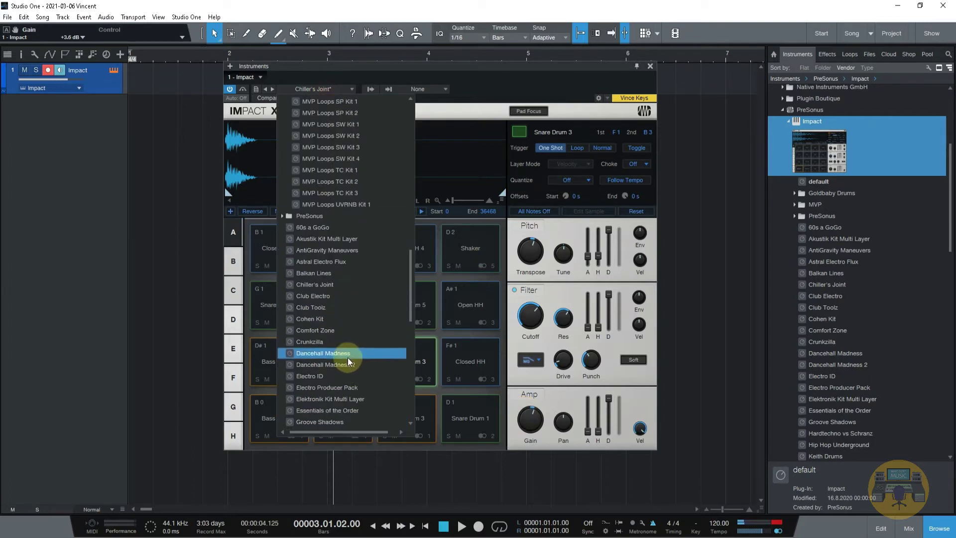
{"action": "left_click", "coordinate": [347, 357]}
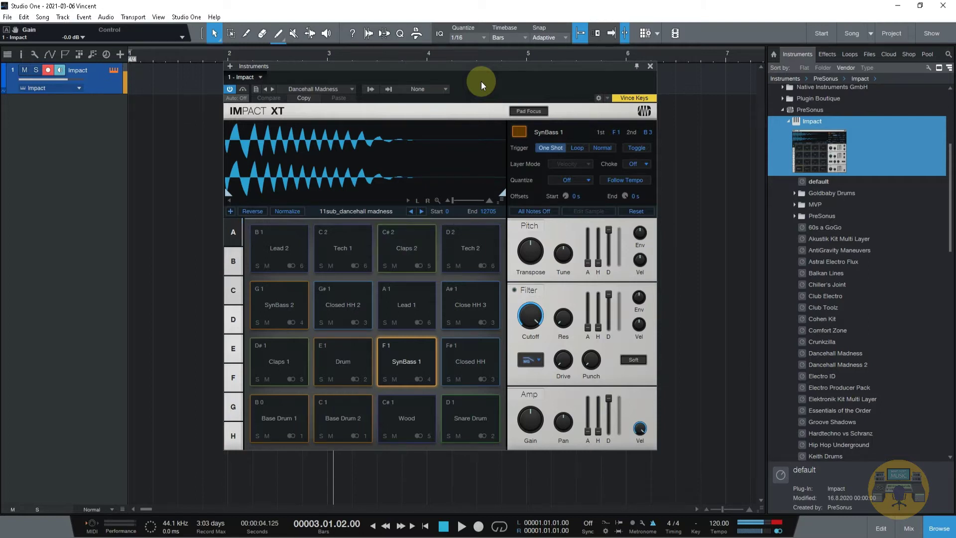
{"action": "left_click", "coordinate": [331, 249]}
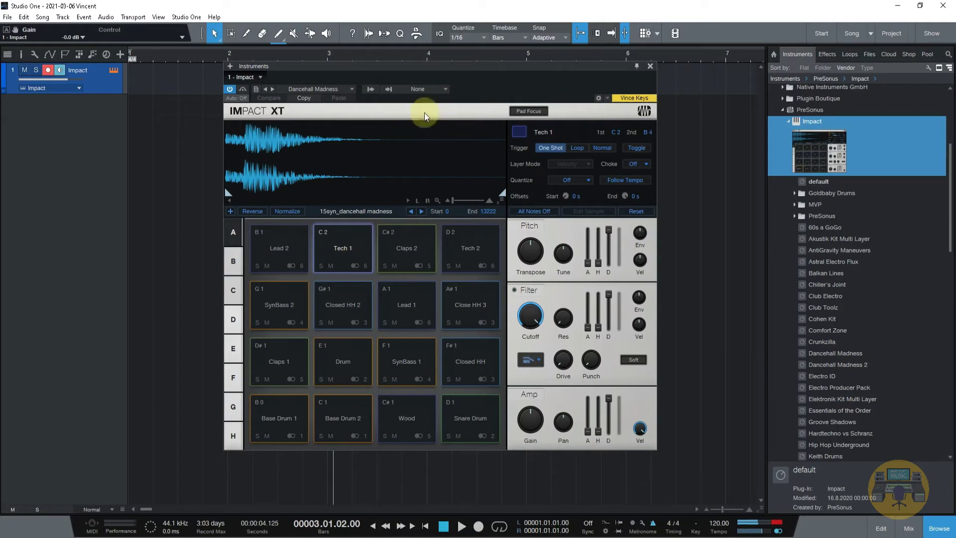
- Audition the TM Jazz Kit 2 preset in Impact XT
{"action": "left_click", "coordinate": [342, 92]}
{"action": "left_click_drag", "start_coordinate": [411, 264], "coordinate": [409, 374]}
{"action": "left_click", "coordinate": [345, 266]}
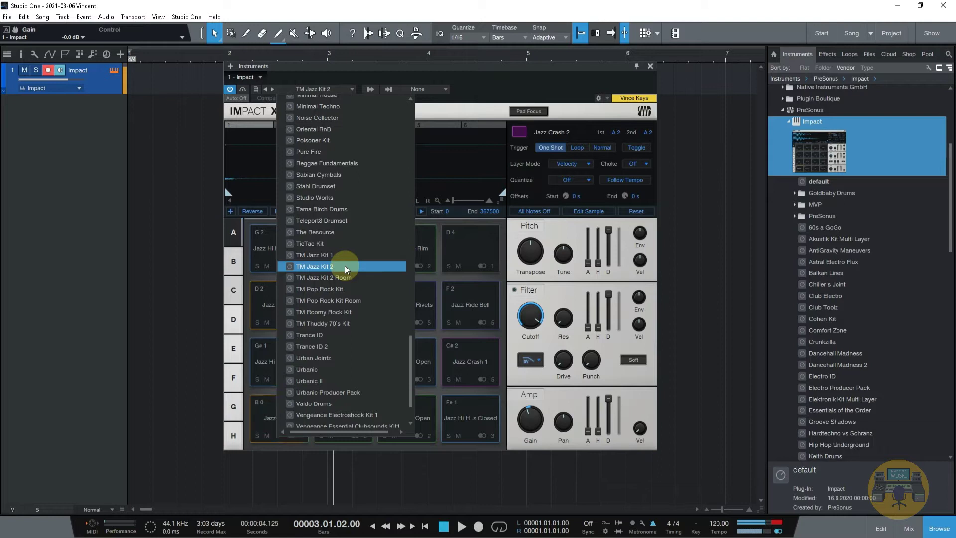
- Load the Valdo Drums kit and close the instrument window
{"action": "scroll", "coordinate": [333, 349], "scroll_direction": "down", "scroll_amount": 2}
{"action": "scroll", "coordinate": [334, 351], "scroll_direction": "down", "scroll_amount": 1}
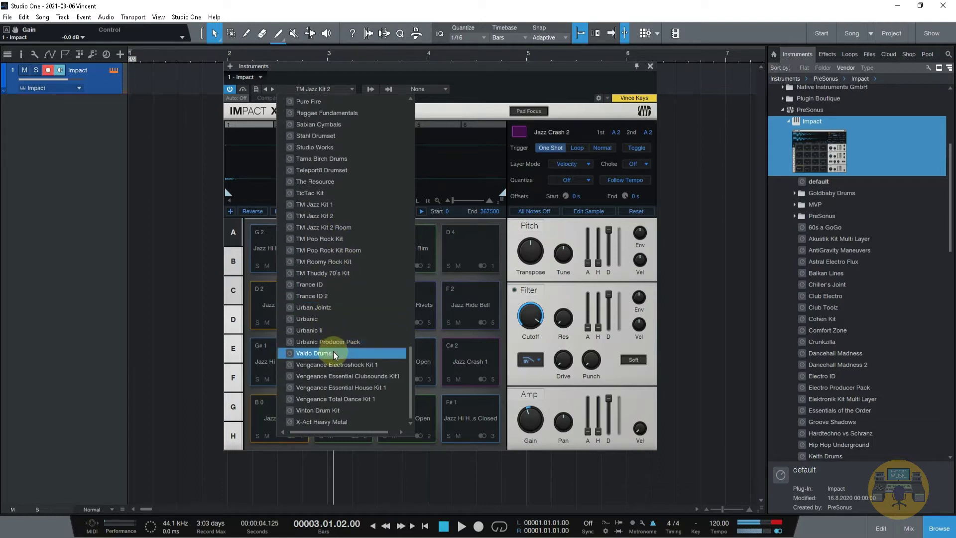
{"action": "left_click", "coordinate": [334, 352]}
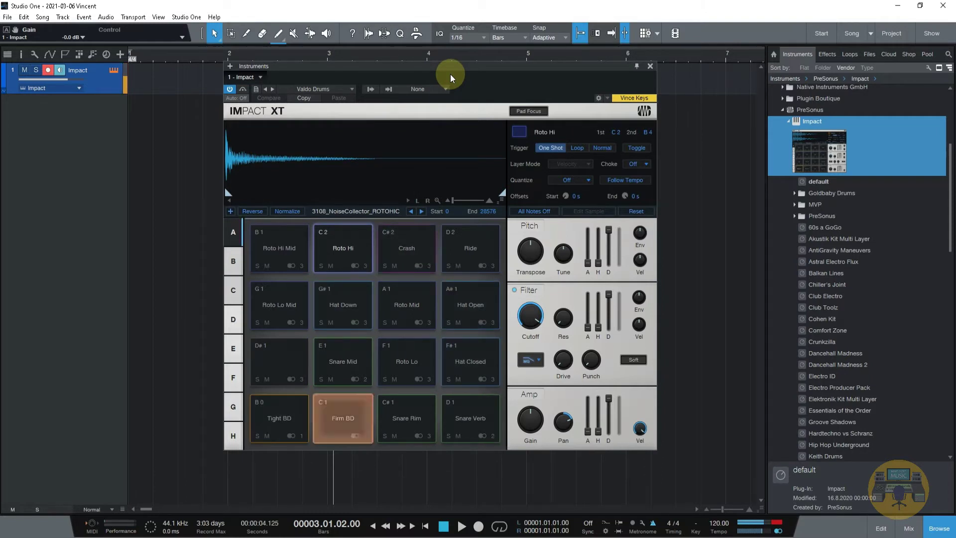
{"action": "left_click", "coordinate": [650, 68]}
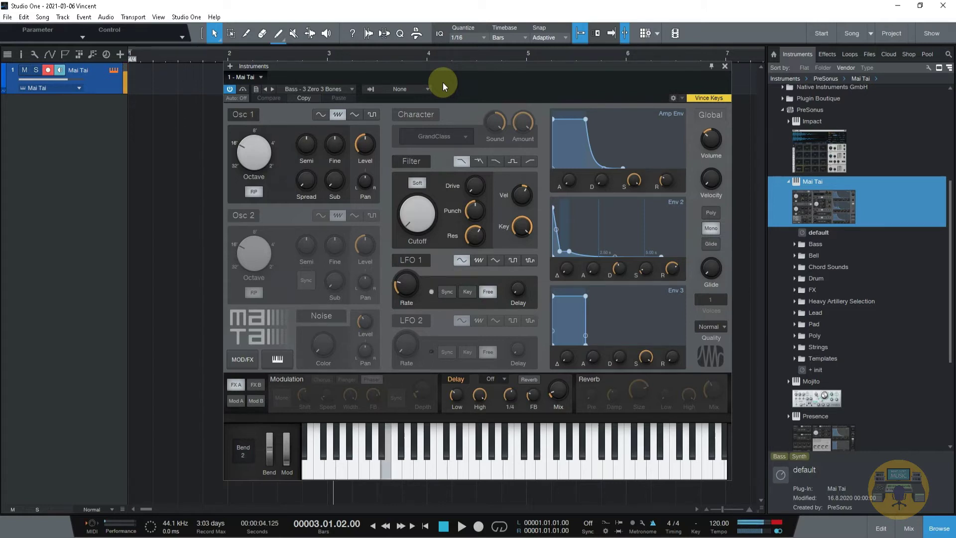
- Audition the Mai Tai presets Bass - Bones and Bass - Simply Stereoid
{"action": "left_click", "coordinate": [347, 90]}
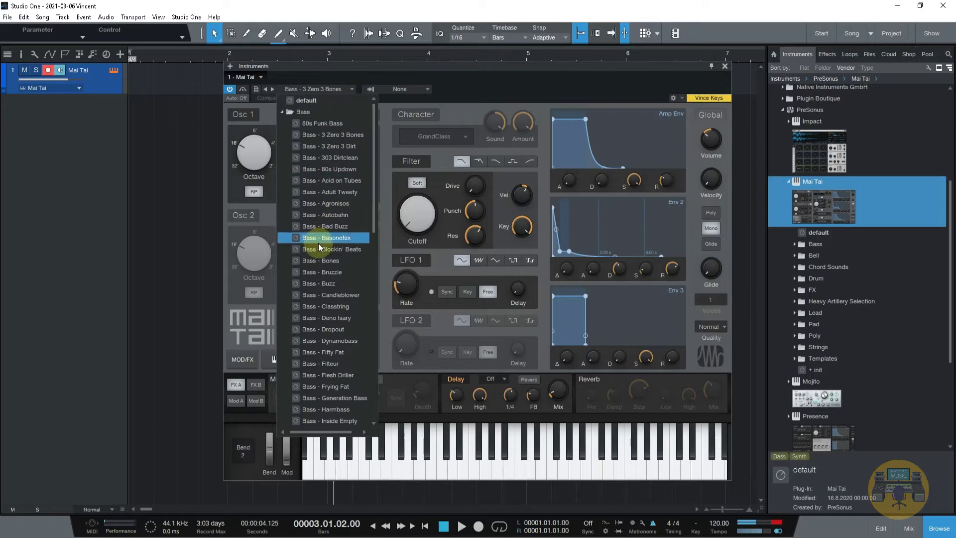
{"action": "left_click", "coordinate": [320, 261]}
{"action": "left_click", "coordinate": [470, 76]}
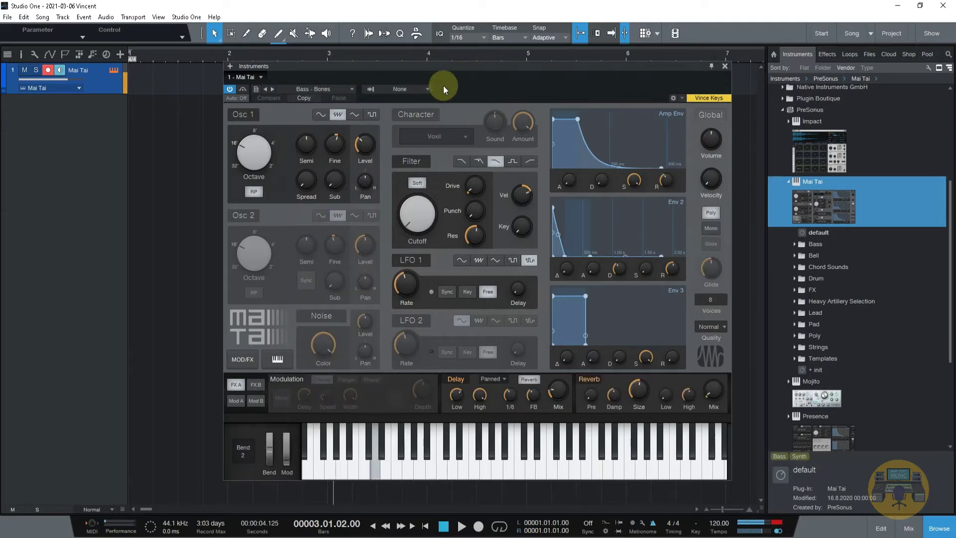
{"action": "left_click", "coordinate": [334, 89]}
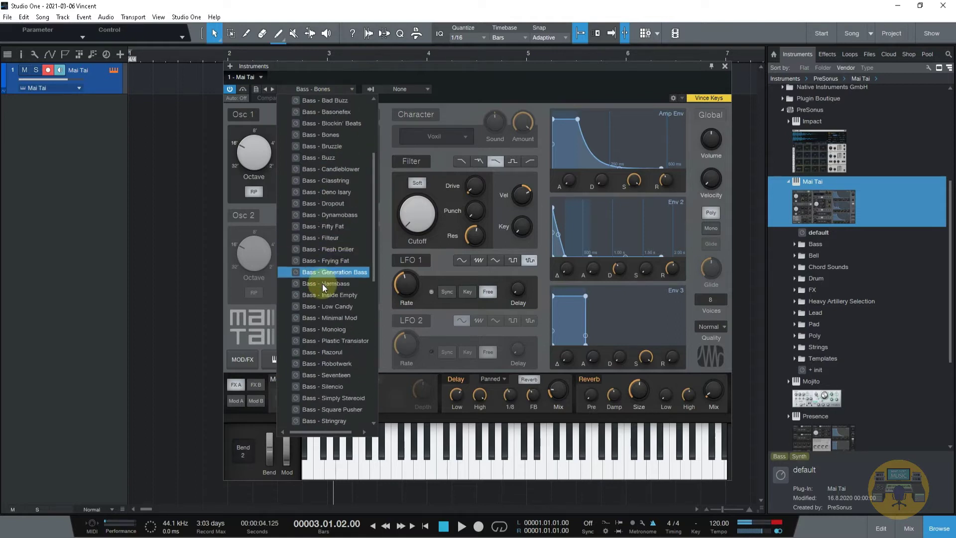
{"action": "scroll", "coordinate": [316, 311], "scroll_direction": "down", "scroll_amount": 1}
{"action": "left_click", "coordinate": [316, 311]}
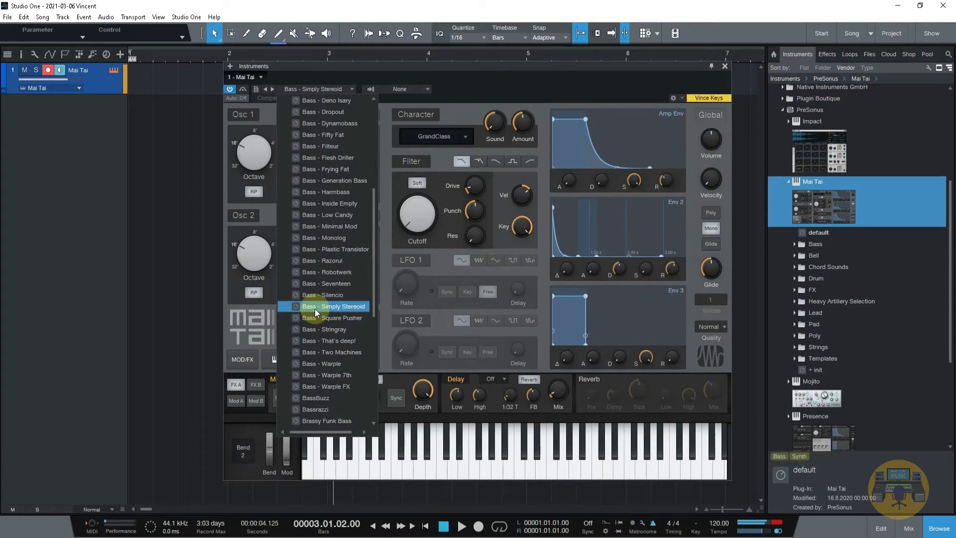
- Look through the remaining Mai Tai bass presets and collapse the Bass folder
{"action": "key", "text": "Down"}
{"action": "key", "text": "Down"}
{"action": "key", "text": "Down"}
{"action": "key", "text": "Down"}
{"action": "key", "text": "Down"}
{"action": "key", "text": "Up"}
{"action": "key", "text": "Up"}
{"action": "key", "text": "Up"}
{"action": "key", "text": "Up"}
{"action": "key", "text": "Up"}
{"action": "key", "text": "Up"}
{"action": "key", "text": "Up"}
{"action": "key", "text": "Up"}
{"action": "key", "text": "Up"}
{"action": "key", "text": "Up"}
{"action": "key", "text": "Up"}
{"action": "key", "text": "Up"}
{"action": "key", "text": "Up"}
{"action": "key", "text": "Up"}
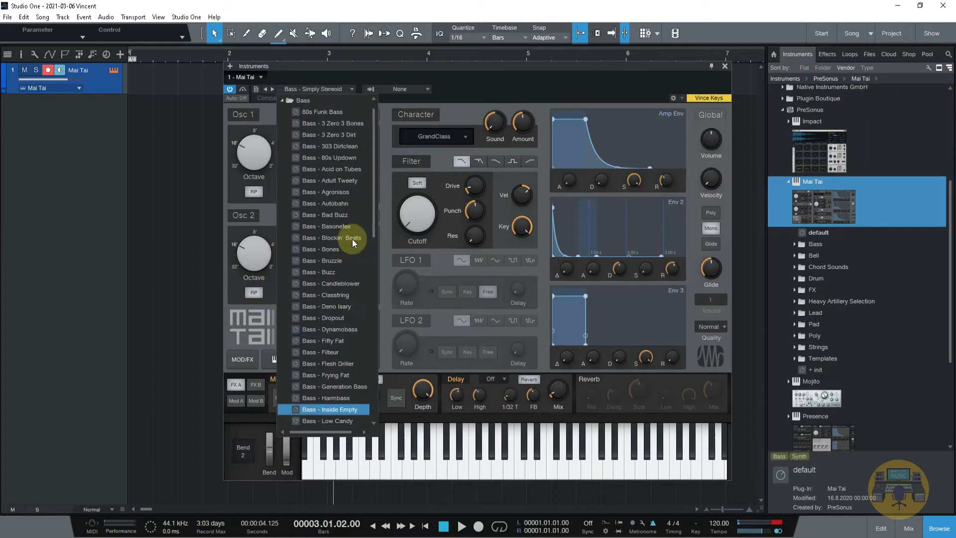
{"action": "left_click", "coordinate": [281, 106]}
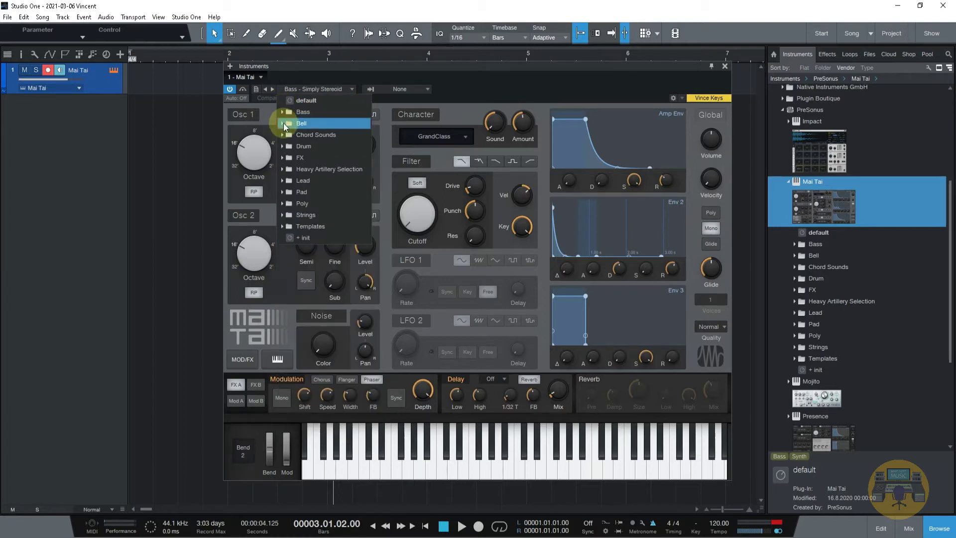
- Audition the Bell presets Bella Donna, Dee Ex Seven, Flying Soulbell, Stereotic and Xylobell
{"action": "left_click", "coordinate": [283, 123]}
{"action": "left_click", "coordinate": [293, 133]}
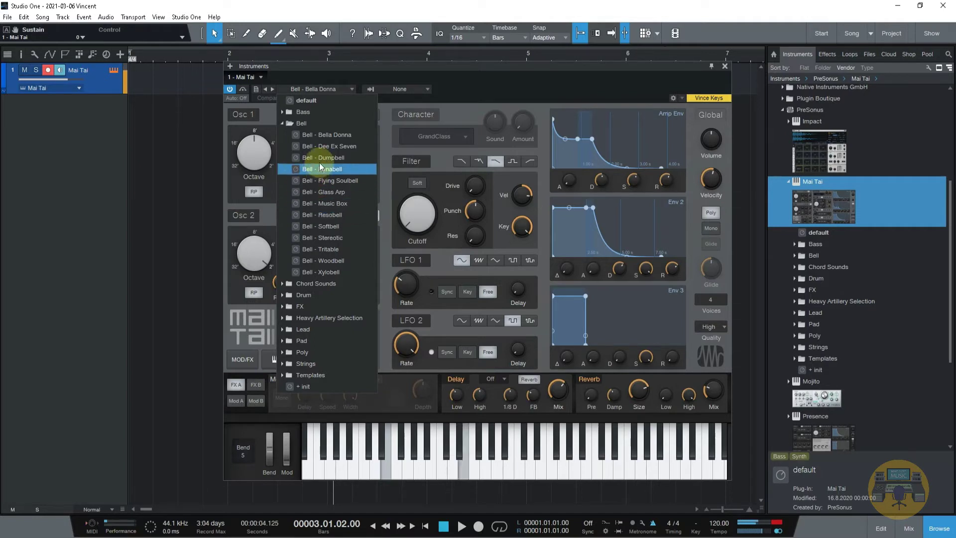
{"action": "left_click", "coordinate": [327, 148]}
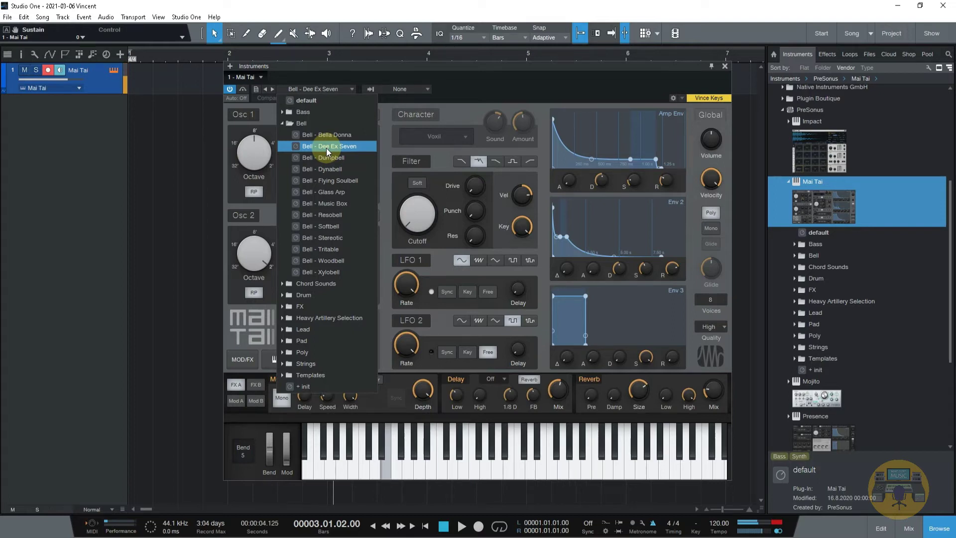
{"action": "left_click", "coordinate": [332, 182]}
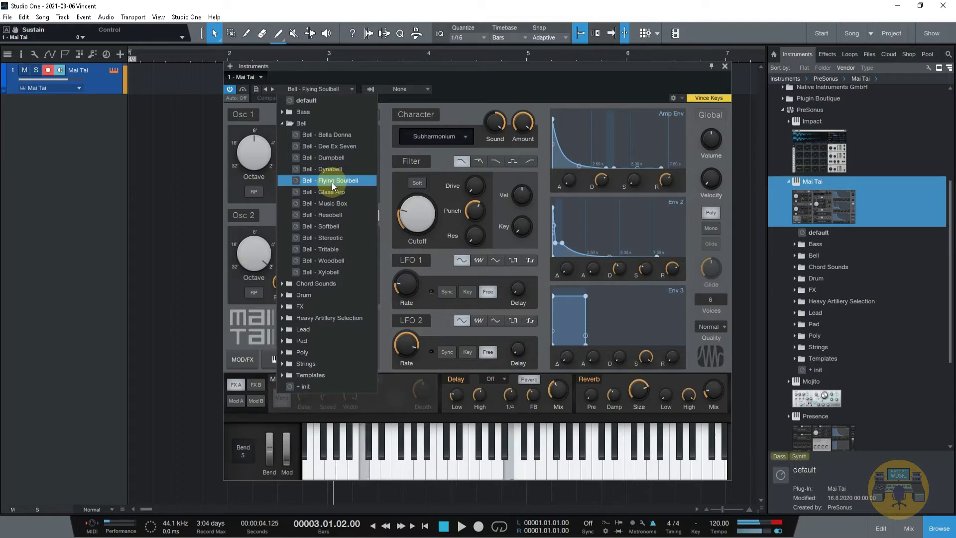
{"action": "left_click", "coordinate": [321, 238]}
{"action": "left_click", "coordinate": [291, 272]}
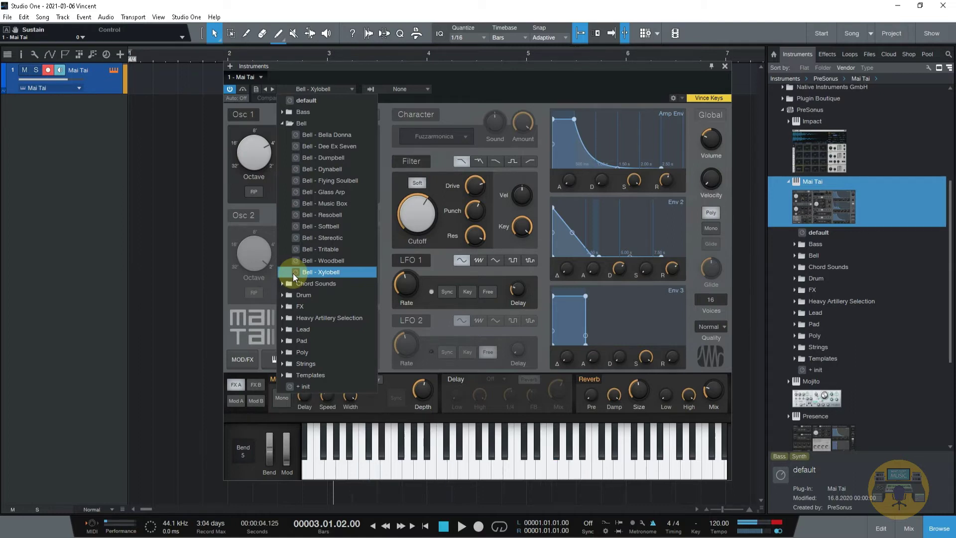
- Load the preset DRUM - BD soft from Mai Tai's Drum folder
{"action": "left_click", "coordinate": [283, 297]}
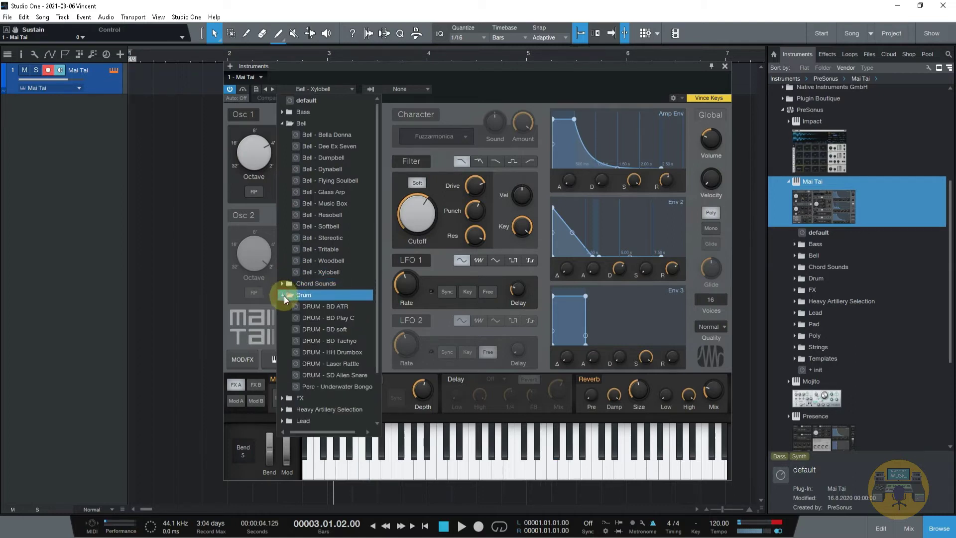
{"action": "scroll", "coordinate": [298, 294], "scroll_direction": "down", "scroll_amount": 1}
{"action": "left_click", "coordinate": [304, 294]}
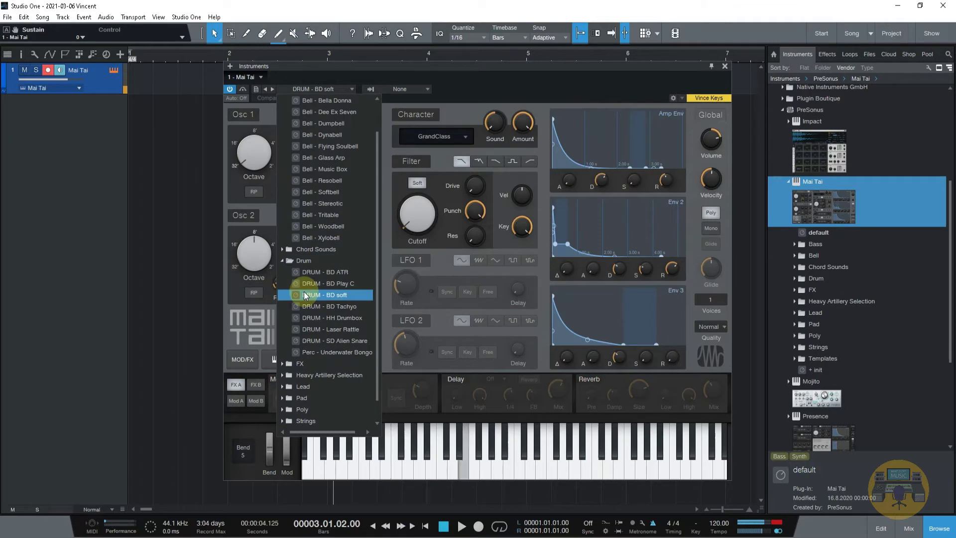
- Audition the preset DRUM - HH Drumbox from Mai Tai's Drum folder
{"action": "left_click", "coordinate": [311, 320]}
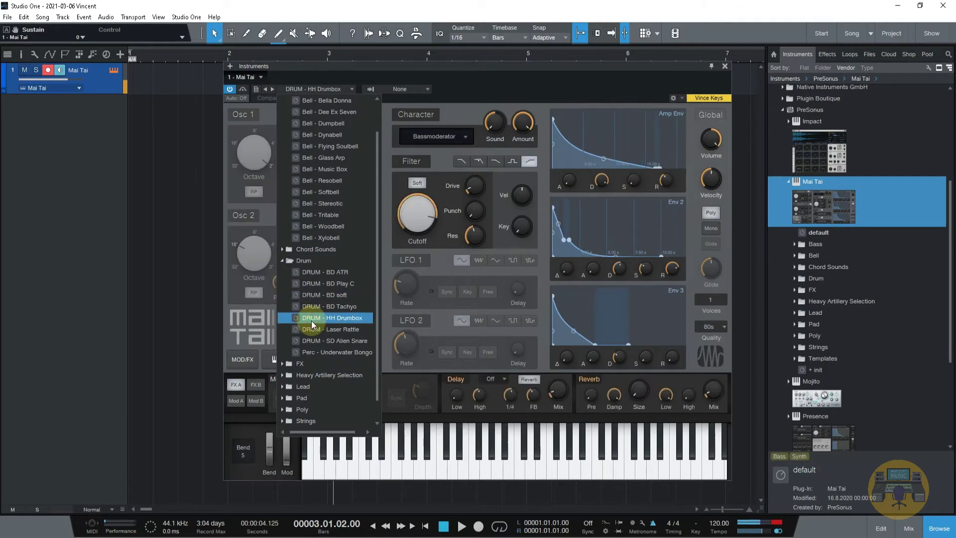
{"action": "left_click", "coordinate": [282, 252]}
{"action": "left_click", "coordinate": [281, 250]}
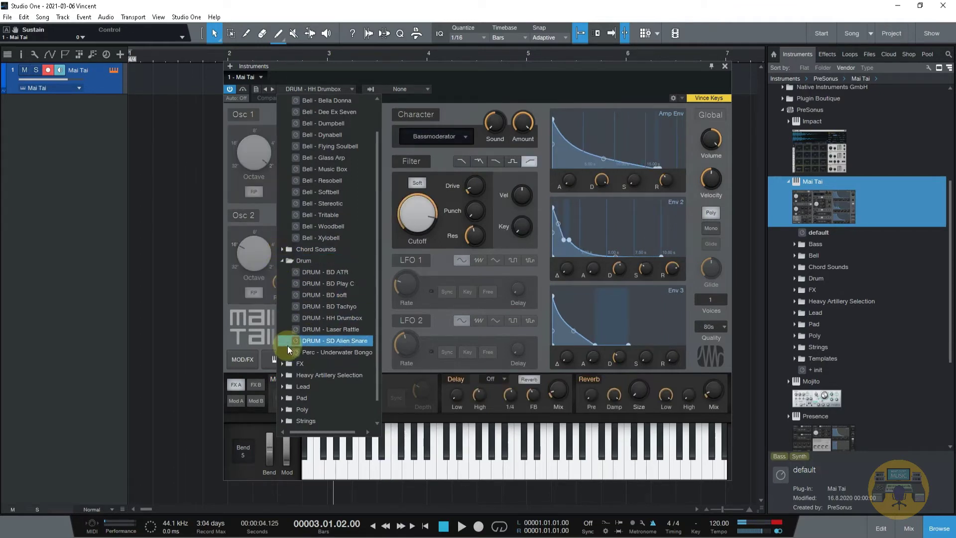
- Audition the FX presets 60s SciFi, Binaural Alpha, Outer Rims, Drop on C and Cinema Experience
{"action": "left_click", "coordinate": [283, 364]}
{"action": "scroll", "coordinate": [306, 323], "scroll_direction": "down", "scroll_amount": 3}
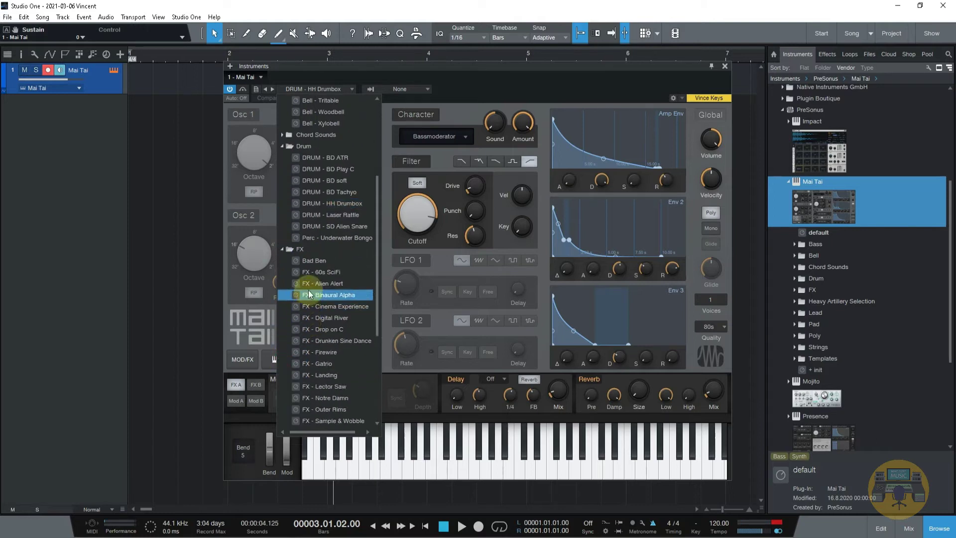
{"action": "left_click", "coordinate": [310, 273]}
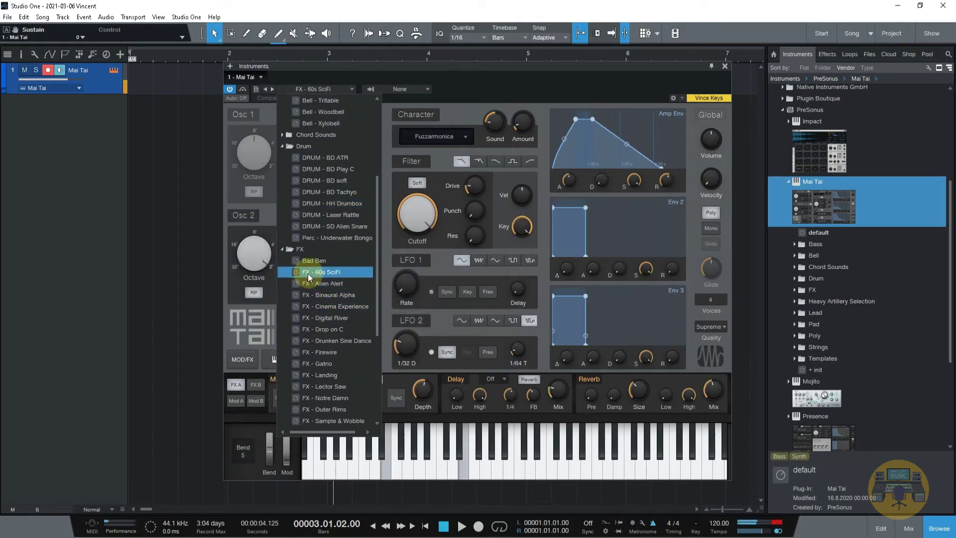
{"action": "left_click", "coordinate": [305, 296]}
{"action": "left_click", "coordinate": [325, 409]}
{"action": "left_click", "coordinate": [325, 329]}
{"action": "left_click", "coordinate": [324, 305]}
- Audition Long FX Sweep, Mai Hoover and Welcome Back from the end of the FX folder
{"action": "scroll", "coordinate": [325, 302], "scroll_direction": "down", "scroll_amount": 5}
{"action": "left_click", "coordinate": [320, 318]}
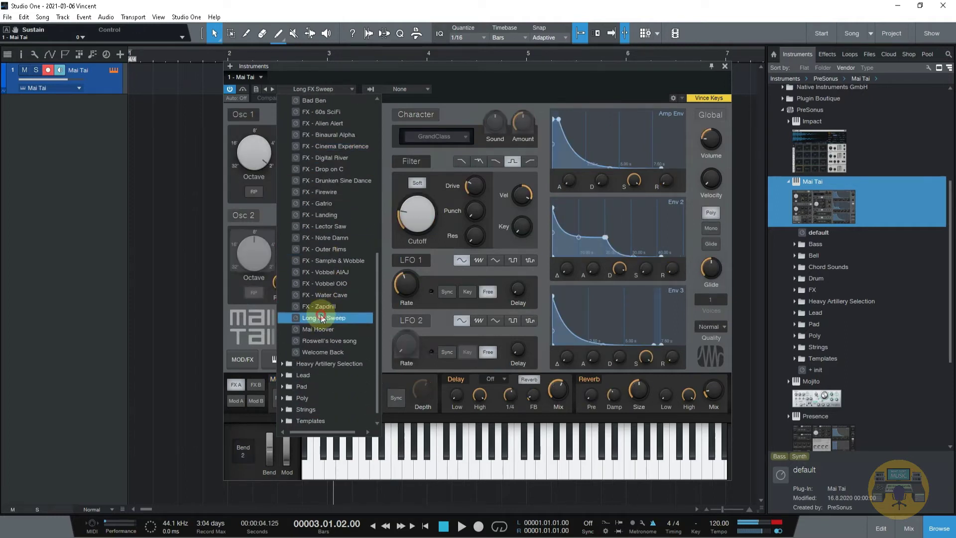
{"action": "scroll", "coordinate": [321, 317], "scroll_direction": "down", "scroll_amount": 1}
{"action": "left_click", "coordinate": [321, 319]}
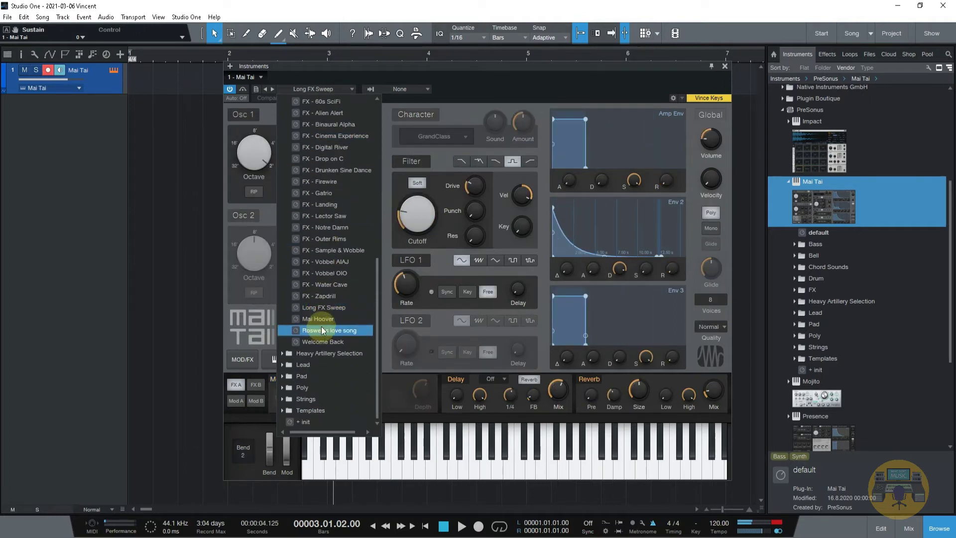
{"action": "left_click", "coordinate": [286, 354]}
{"action": "left_click", "coordinate": [294, 344]}
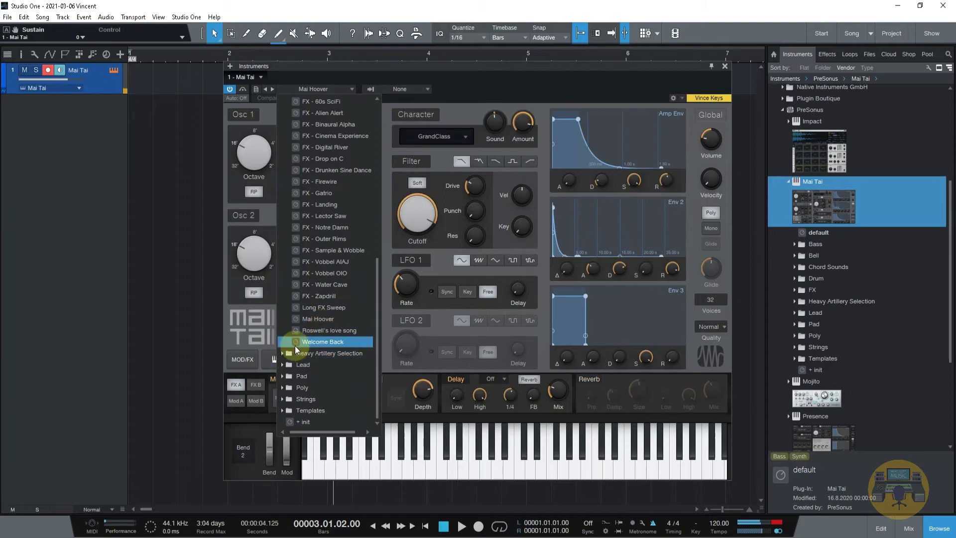
- Audition the Heavy Artillery presets Air Bass, Bass Pulse (5), Bass Alarm, Banshee Breath and Synthy Wobbler Short
{"action": "left_click", "coordinate": [287, 352]}
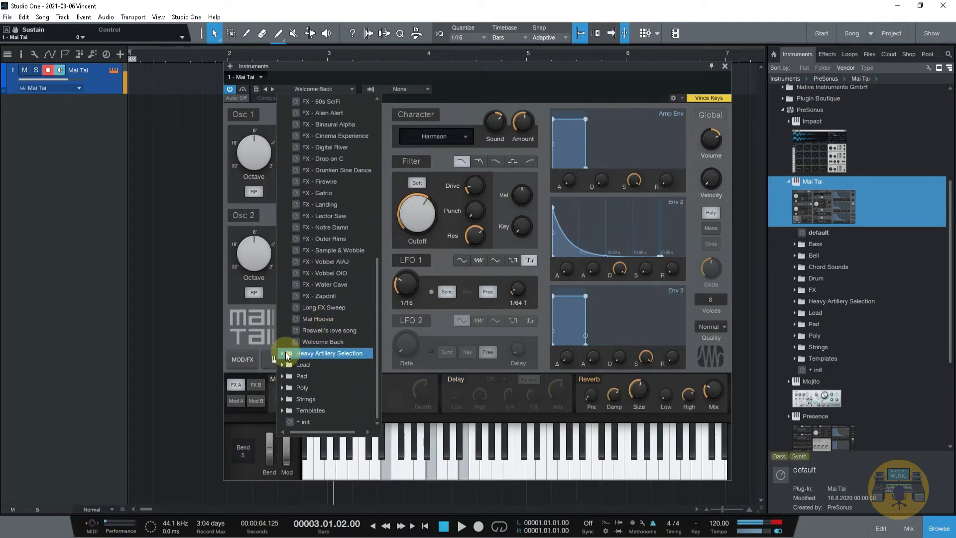
{"action": "left_click", "coordinate": [279, 350]}
{"action": "scroll", "coordinate": [313, 320], "scroll_direction": "down", "scroll_amount": 2}
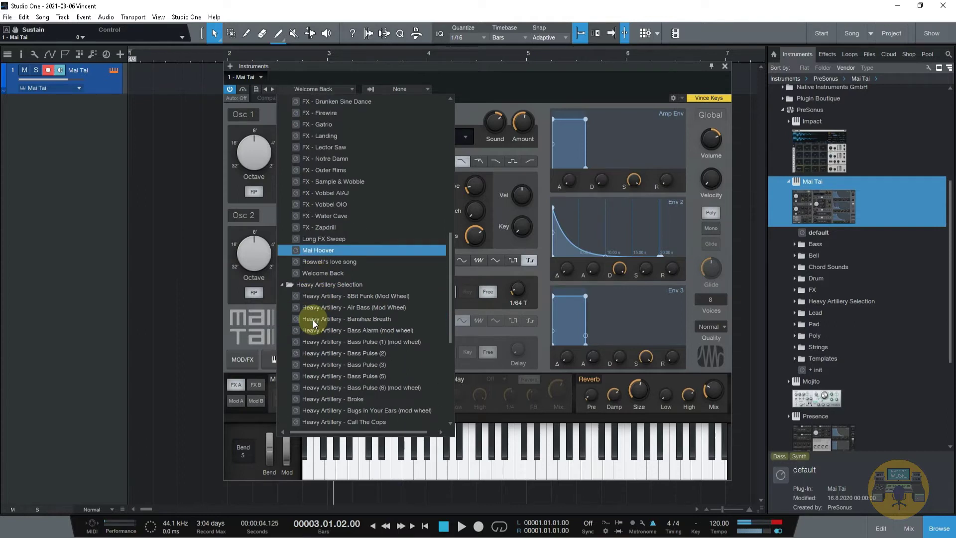
{"action": "left_click", "coordinate": [318, 312]}
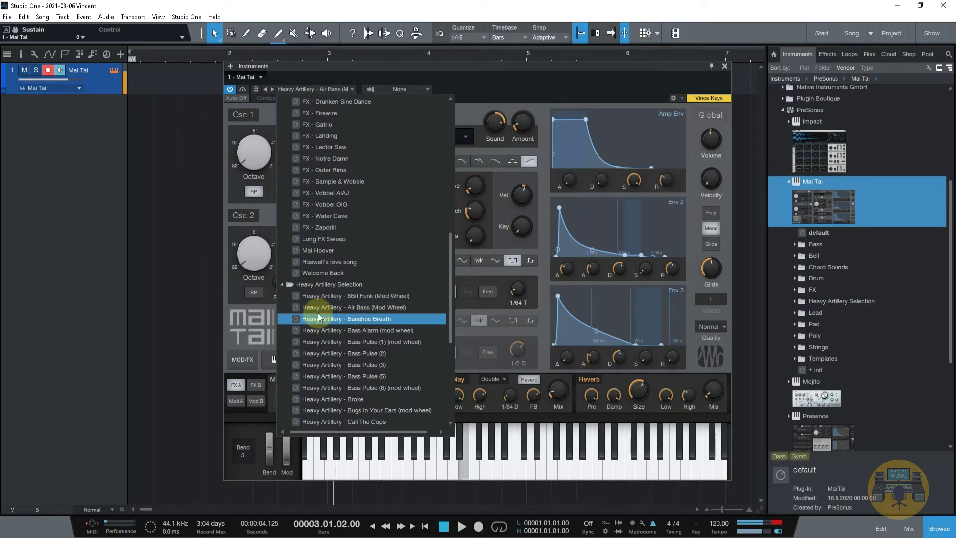
{"action": "left_click", "coordinate": [369, 377]}
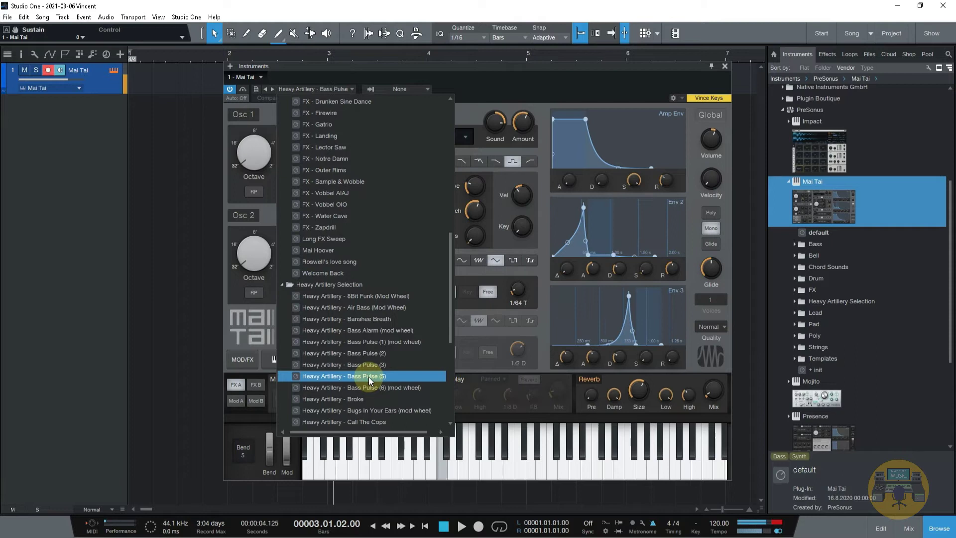
{"action": "left_click", "coordinate": [372, 331]}
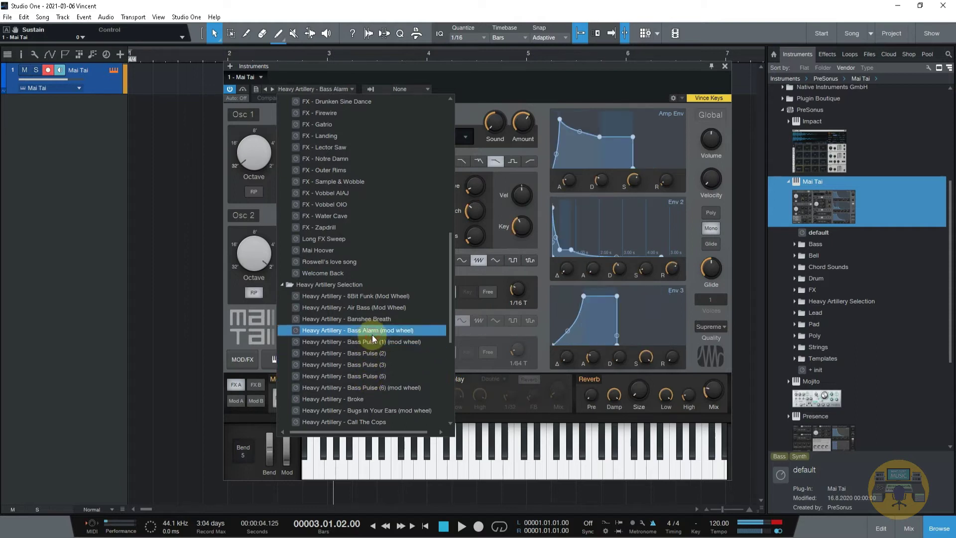
{"action": "left_click", "coordinate": [377, 319]}
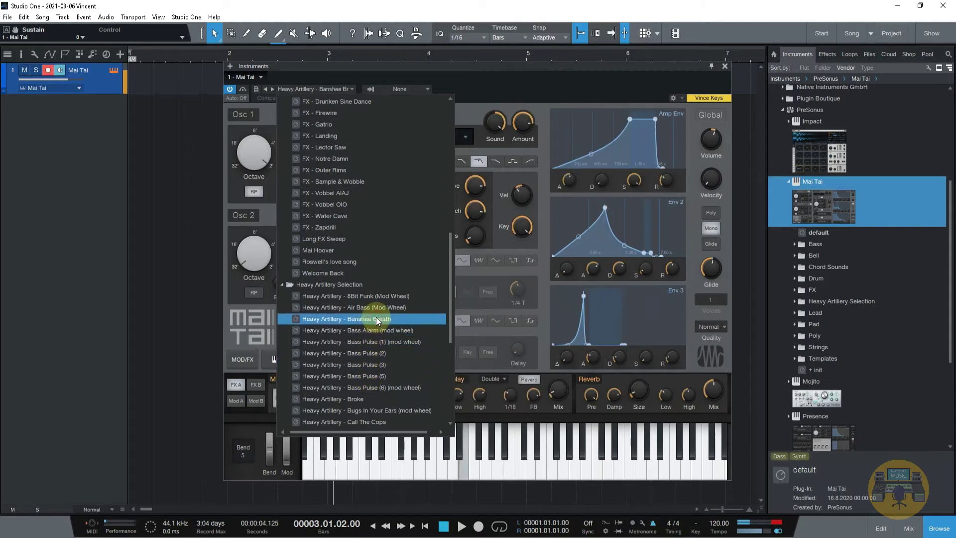
{"action": "scroll", "coordinate": [375, 320], "scroll_direction": "down", "scroll_amount": 5}
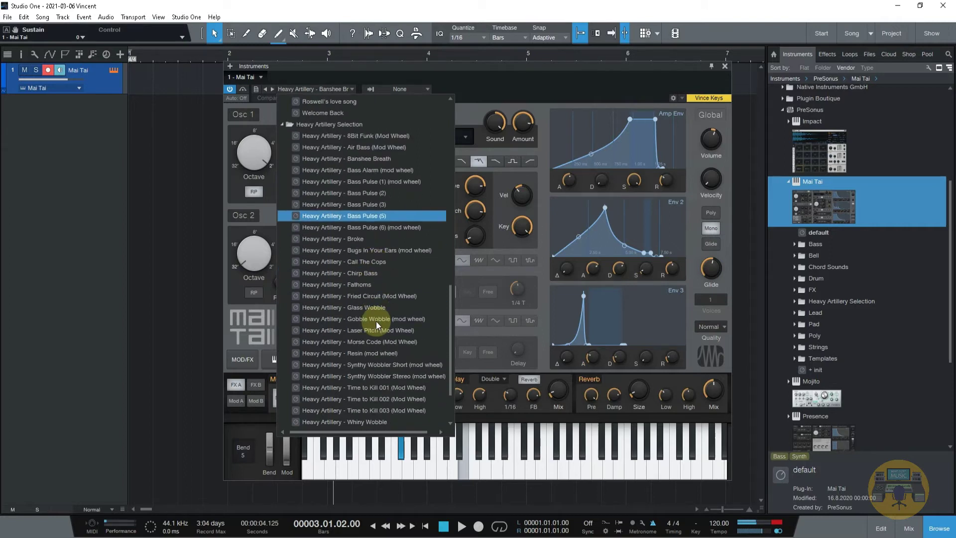
{"action": "scroll", "coordinate": [327, 296], "scroll_direction": "down", "scroll_amount": 2}
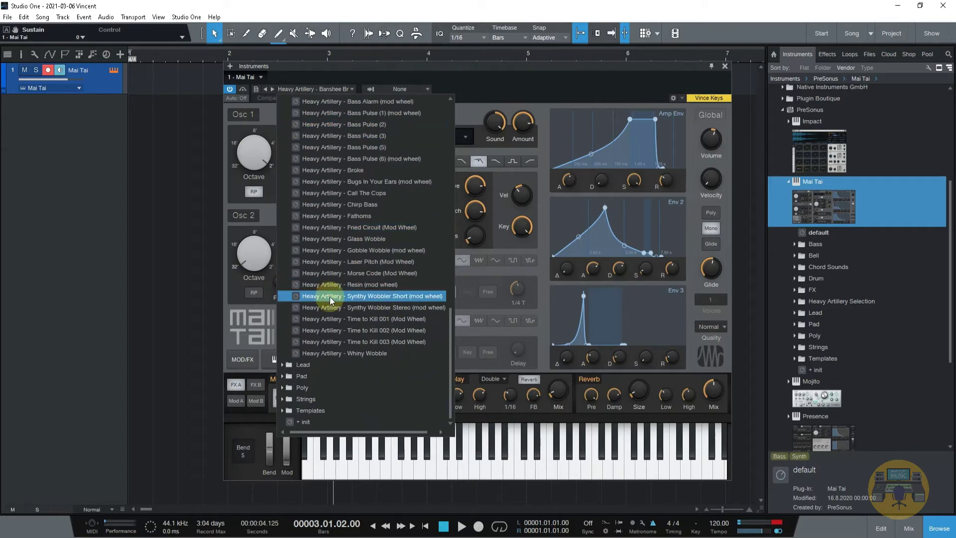
{"action": "left_click", "coordinate": [331, 297]}
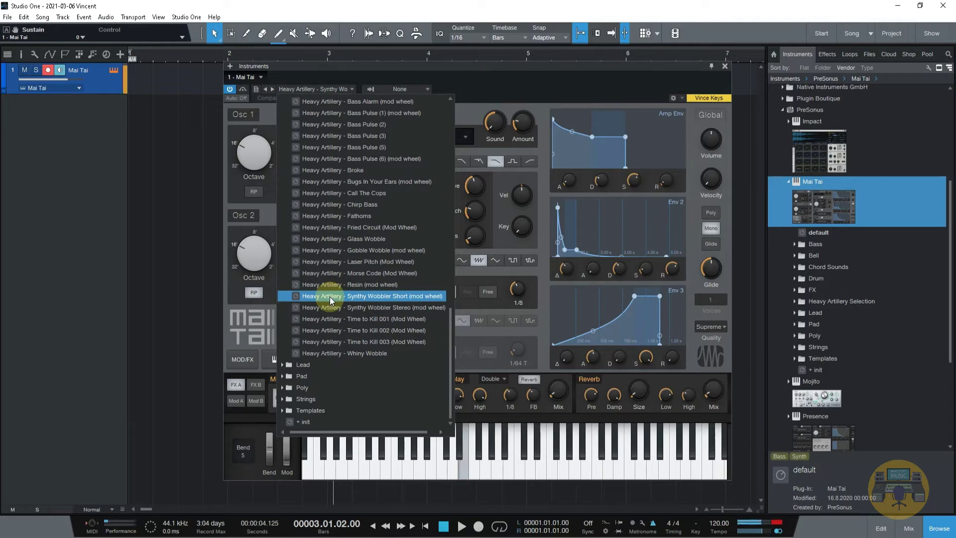
- Expand the Lead folder and audition its presets Beast, Dust Jance and Firth of 4.5th
{"action": "left_click", "coordinate": [282, 365]}
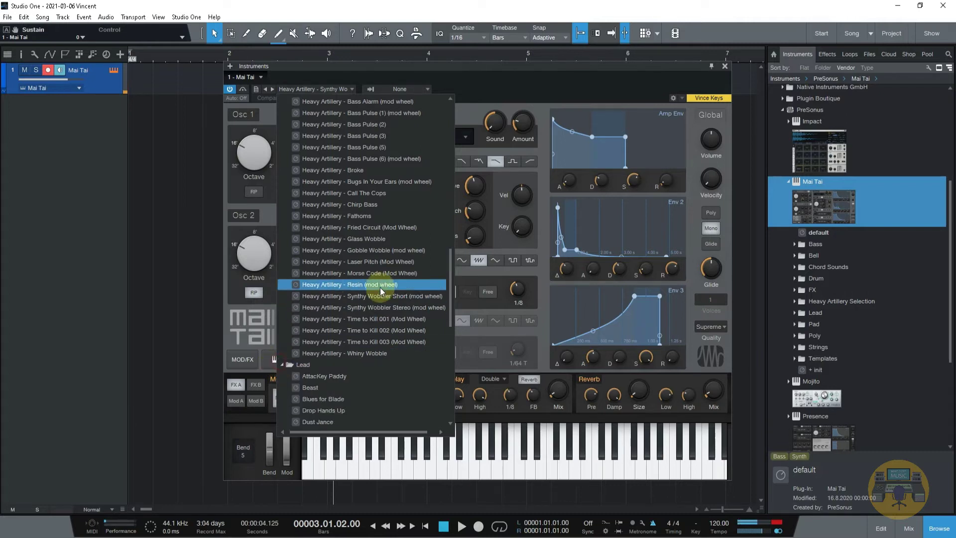
{"action": "scroll", "coordinate": [380, 288], "scroll_direction": "down", "scroll_amount": 1}
{"action": "left_click", "coordinate": [331, 330]}
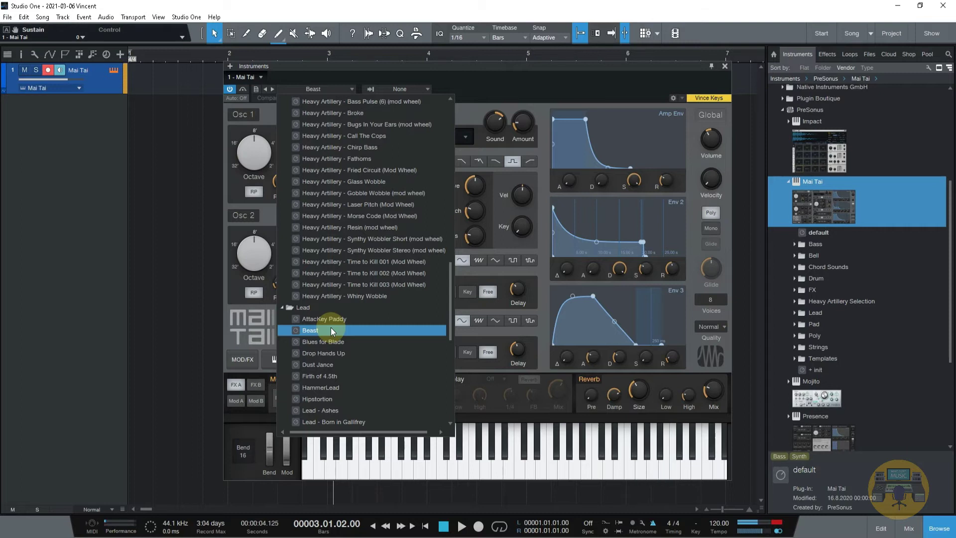
{"action": "left_click", "coordinate": [324, 363]}
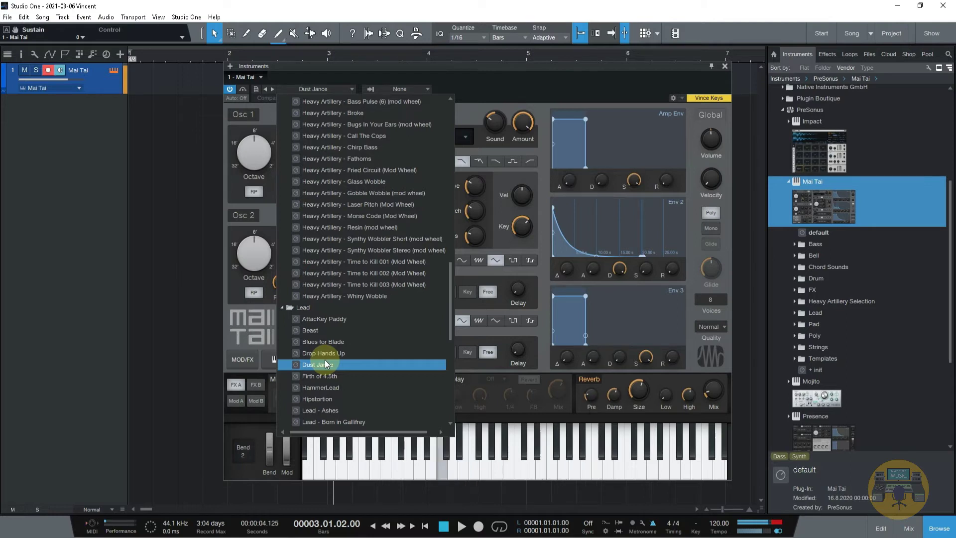
{"action": "left_click", "coordinate": [330, 380]}
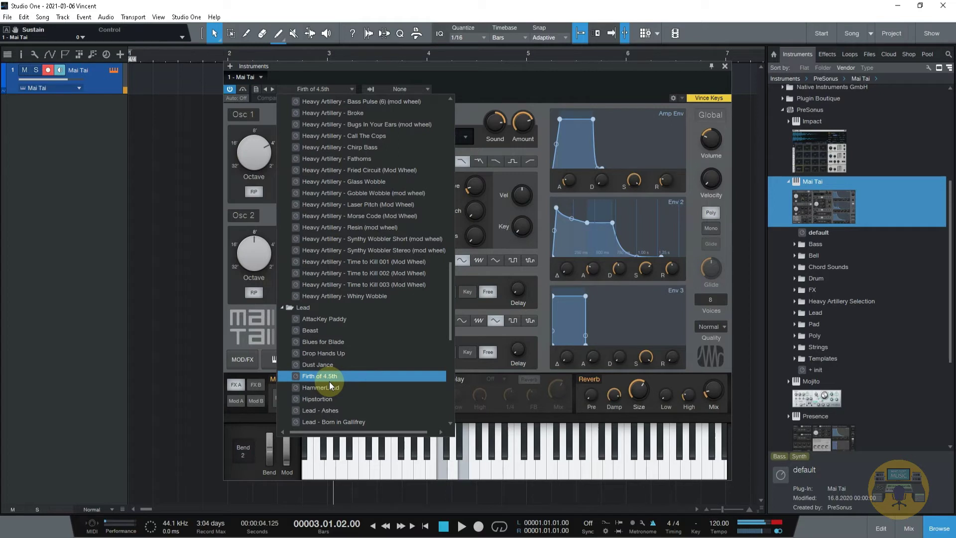
- Audition further Lead presets, including Lead - Forbidden City, Lead - Minato and TOMITA Vox
{"action": "scroll", "coordinate": [330, 381], "scroll_direction": "down", "scroll_amount": 2}
{"action": "left_click", "coordinate": [330, 379]}
{"action": "scroll", "coordinate": [330, 381], "scroll_direction": "down", "scroll_amount": 2}
{"action": "left_click", "coordinate": [329, 380]}
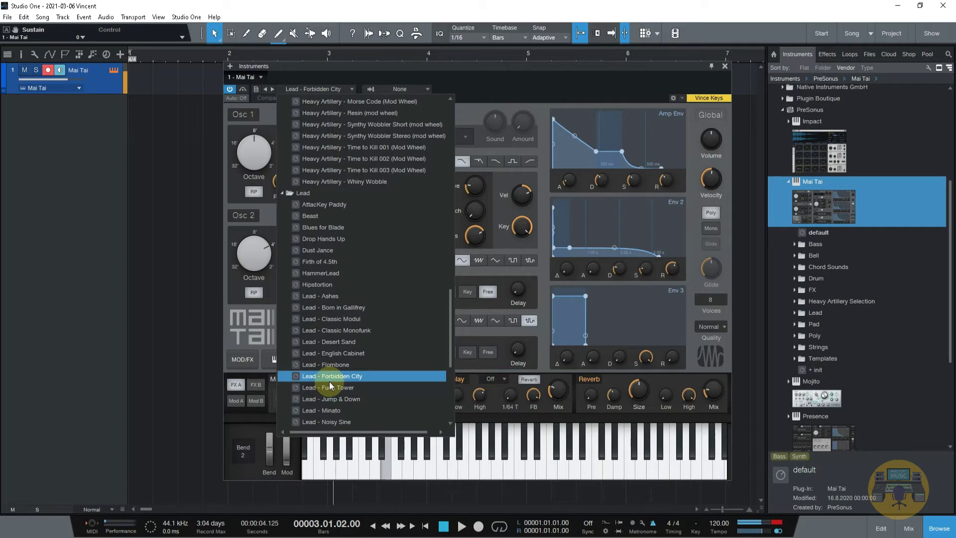
{"action": "scroll", "coordinate": [330, 381], "scroll_direction": "down", "scroll_amount": 3}
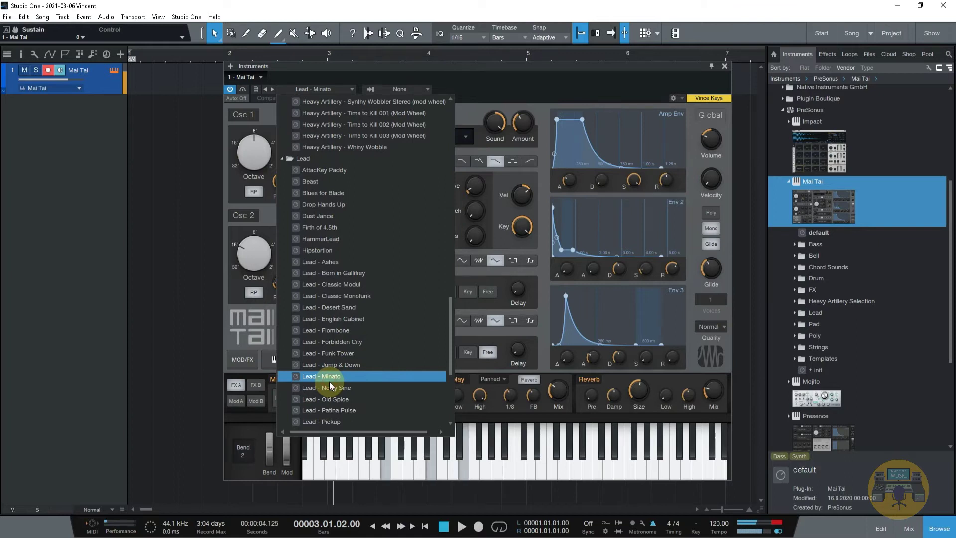
{"action": "scroll", "coordinate": [360, 371], "scroll_direction": "down", "scroll_amount": 4}
{"action": "scroll", "coordinate": [359, 370], "scroll_direction": "down", "scroll_amount": 11}
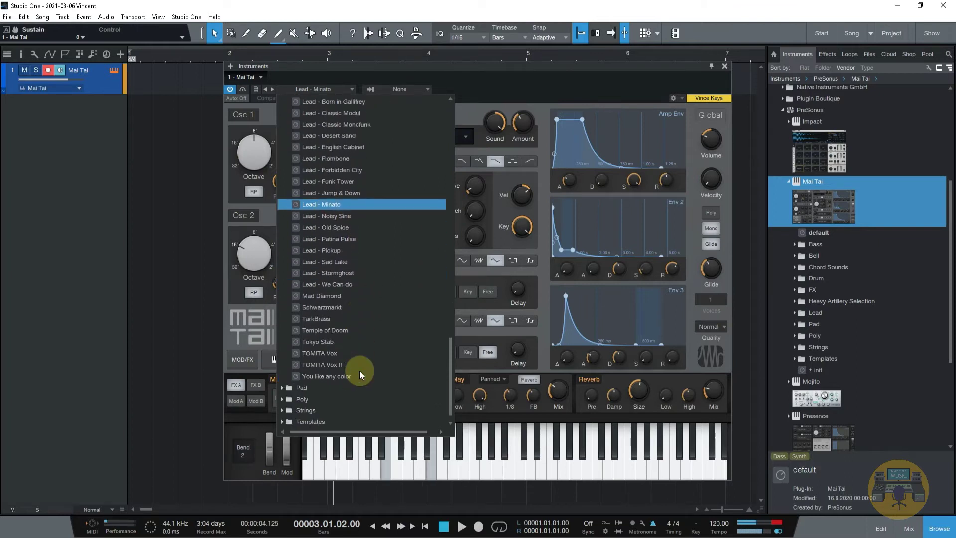
{"action": "left_click", "coordinate": [321, 353]}
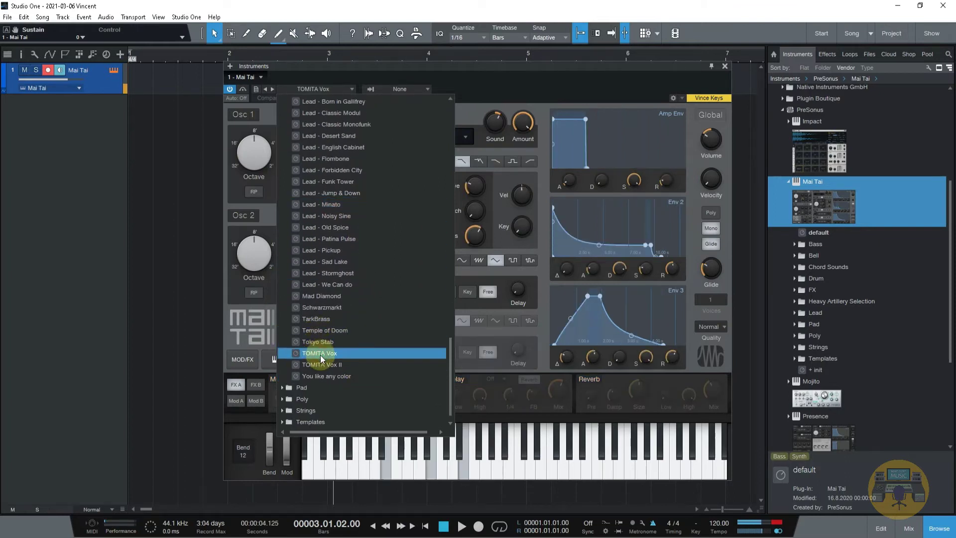
{"action": "left_click", "coordinate": [316, 373]}
- Expand the Pad folder and audition Pad - Carpet long hair and Pad - Sprinkle Scum
{"action": "left_click", "coordinate": [282, 387]}
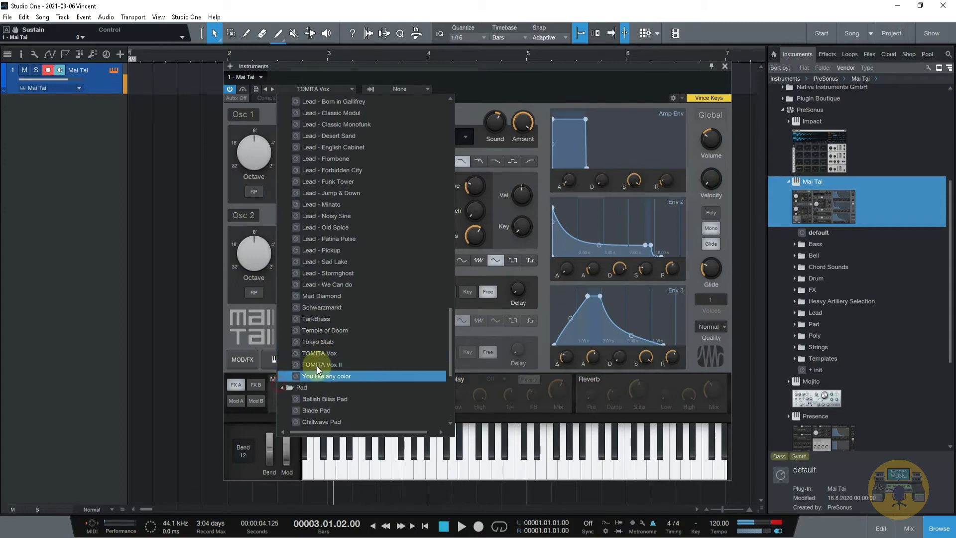
{"action": "scroll", "coordinate": [330, 358], "scroll_direction": "down", "scroll_amount": 9}
{"action": "left_click", "coordinate": [332, 357]}
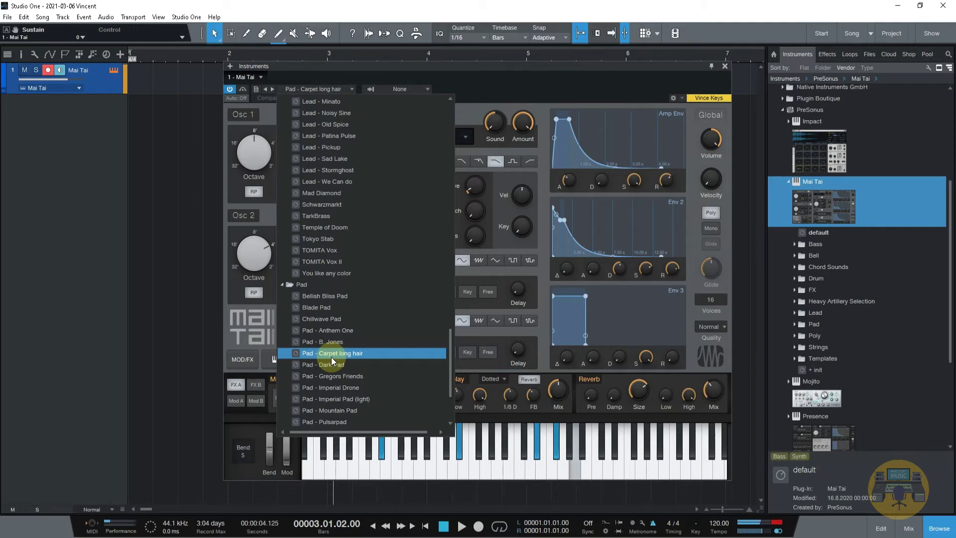
{"action": "scroll", "coordinate": [330, 357], "scroll_direction": "down", "scroll_amount": 4}
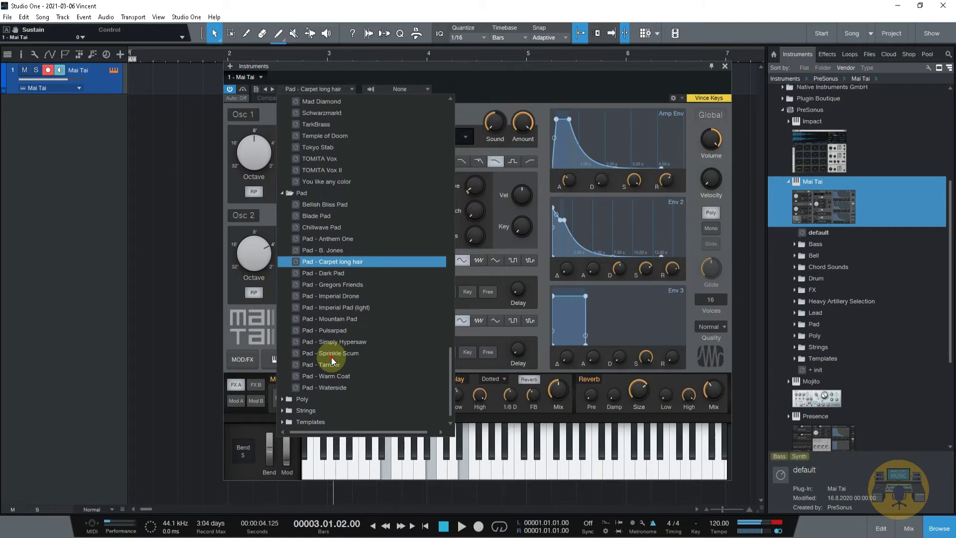
{"action": "left_click", "coordinate": [331, 353]}
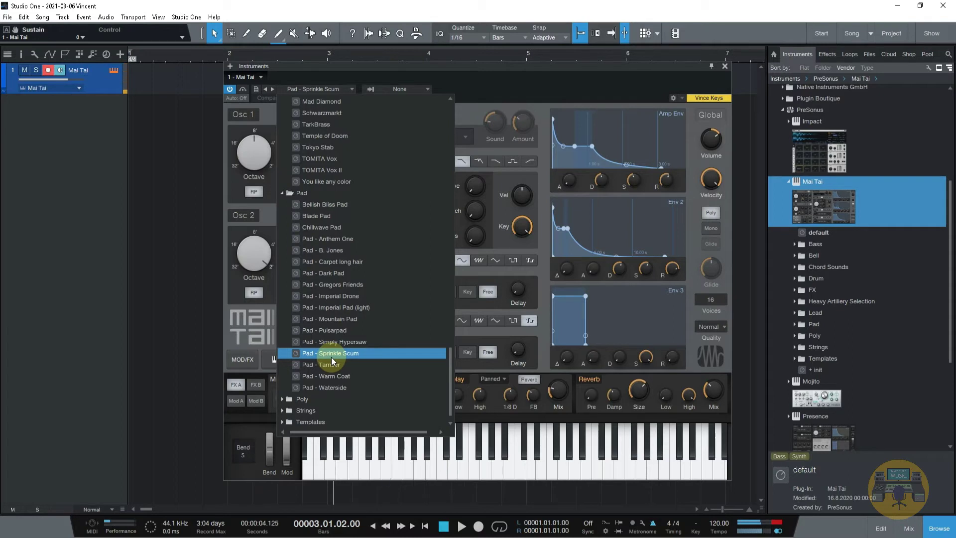
- Audition Drum & Keys and MaiTRIX Lfo Seq from the Poly folder and load Poly - Arp4
{"action": "left_click", "coordinate": [293, 398]}
{"action": "left_click", "coordinate": [282, 399]}
{"action": "scroll", "coordinate": [312, 362], "scroll_direction": "down", "scroll_amount": 4}
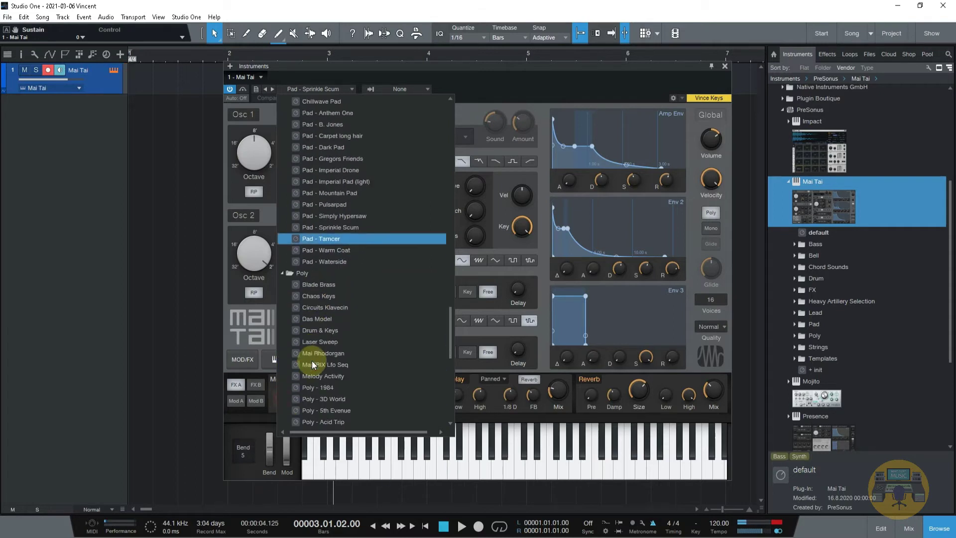
{"action": "left_click", "coordinate": [312, 362]}
{"action": "left_click", "coordinate": [319, 332]}
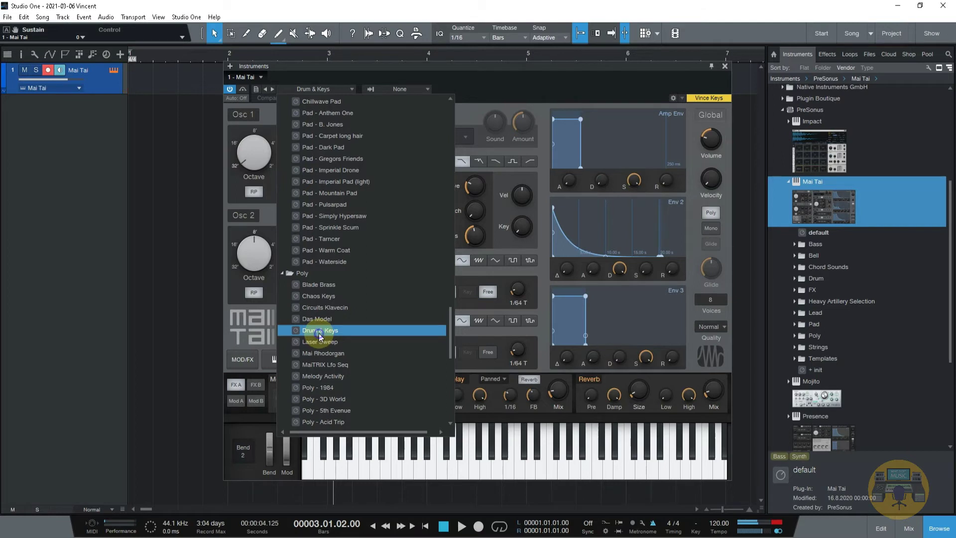
{"action": "left_click", "coordinate": [319, 365]}
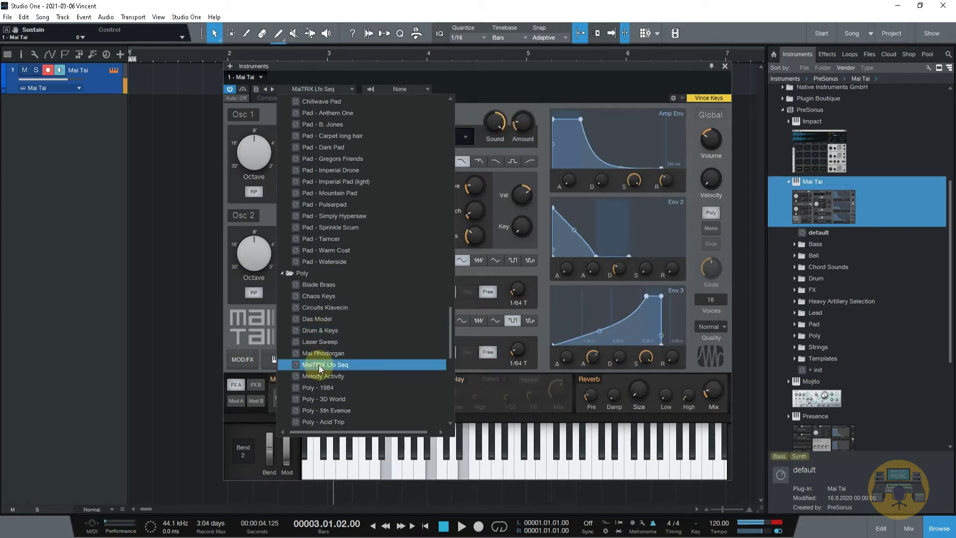
{"action": "scroll", "coordinate": [319, 365], "scroll_direction": "down", "scroll_amount": 4}
{"action": "left_click", "coordinate": [318, 364]}
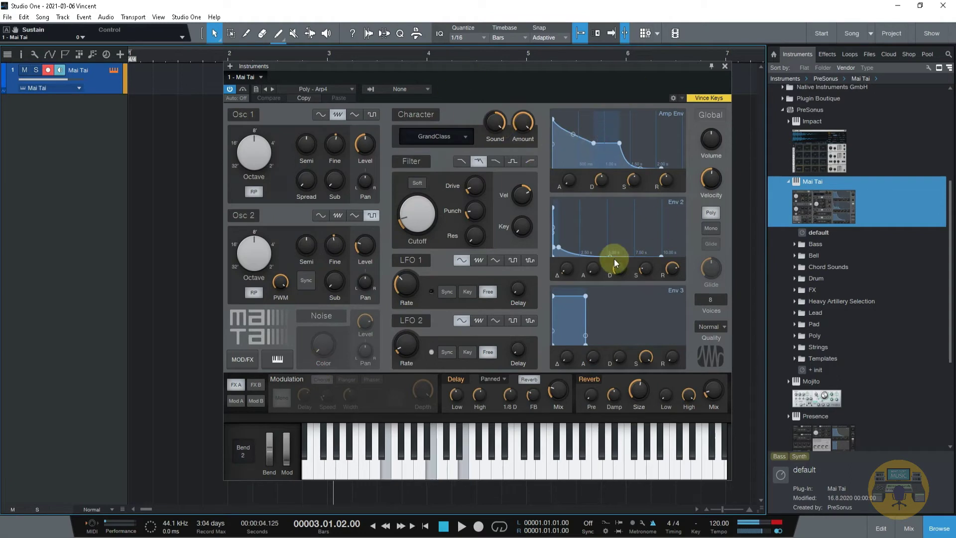
- Set Osc 1's octave range to 2', enable Sync on Osc 2 and try its Octave and Semi controls
{"action": "mouse_move", "coordinate": [254, 150]}
{"action": "left_mouse_down"}
{"action": "mouse_move", "coordinate": [255, 127]}
{"action": "mouse_move", "coordinate": [254, 150]}
{"action": "left_mouse_up"}
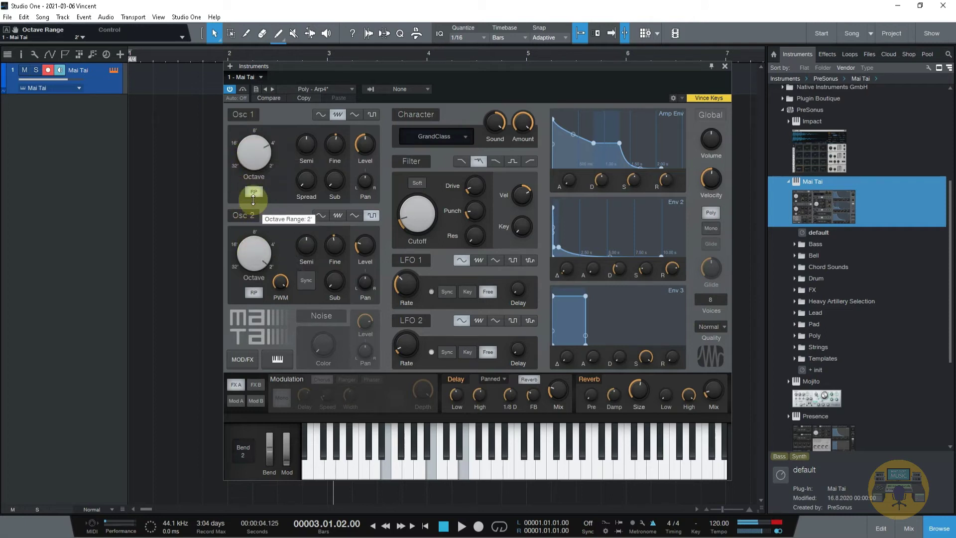
{"action": "left_click_drag", "start_coordinate": [255, 253], "coordinate": [250, 209]}
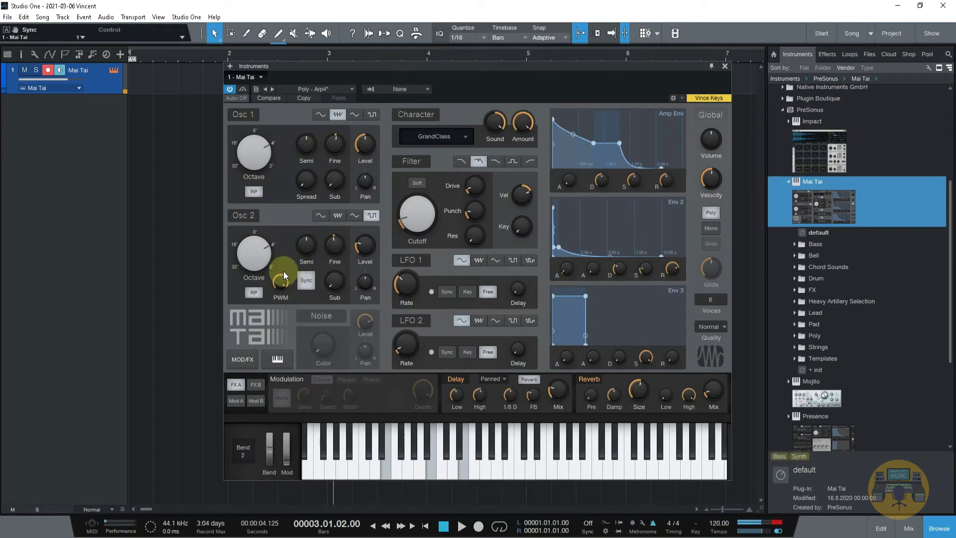
{"action": "mouse_move", "coordinate": [306, 245]}
{"action": "left_mouse_down"}
{"action": "mouse_move", "coordinate": [305, 213]}
{"action": "mouse_move", "coordinate": [298, 241]}
{"action": "left_mouse_up"}
- Set the Character sound to Voxil, try the Supreme quality mode and return Quality to Normal
{"action": "left_click", "coordinate": [447, 136]}
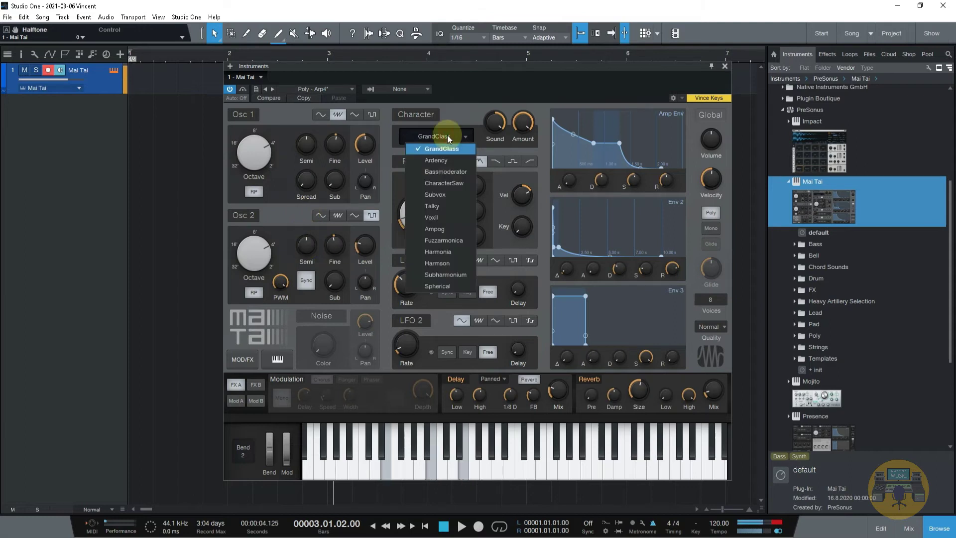
{"action": "left_click", "coordinate": [447, 215]}
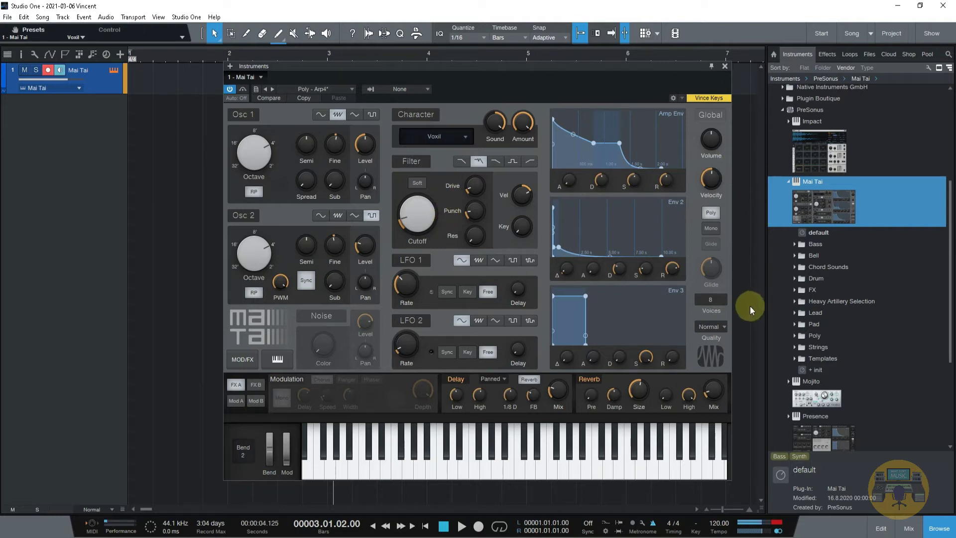
{"action": "left_click", "coordinate": [723, 329]}
{"action": "left_click", "coordinate": [728, 353]}
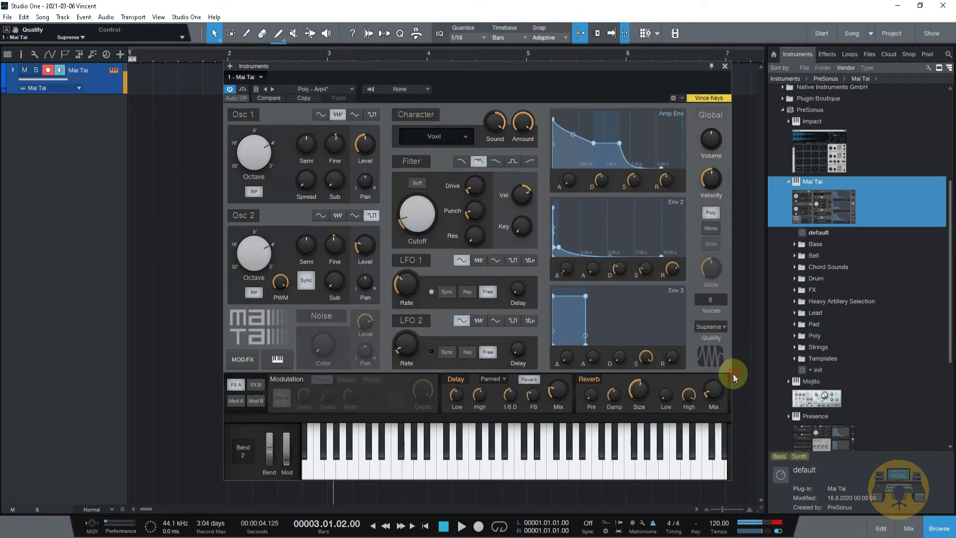
{"action": "left_click", "coordinate": [718, 329]}
{"action": "left_click", "coordinate": [718, 345]}
{"action": "left_click", "coordinate": [719, 330]}
{"action": "left_click", "coordinate": [720, 351]}
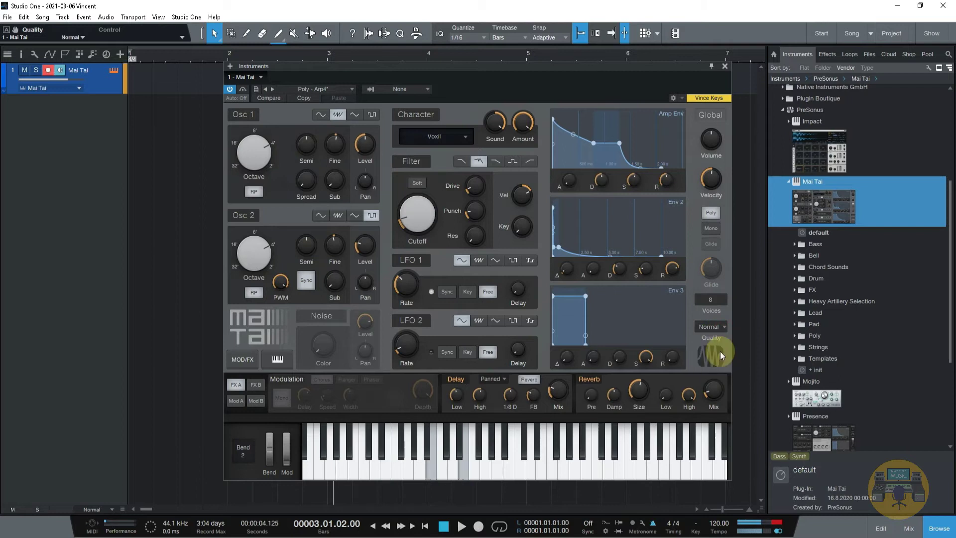
- Expand the Strings preset folder and audition its presets, including Jean Michel Strings, Keith's Strings and Strings - Spiccolog
{"action": "left_click", "coordinate": [321, 90]}
{"action": "scroll", "coordinate": [335, 220], "scroll_direction": "down", "scroll_amount": 3}
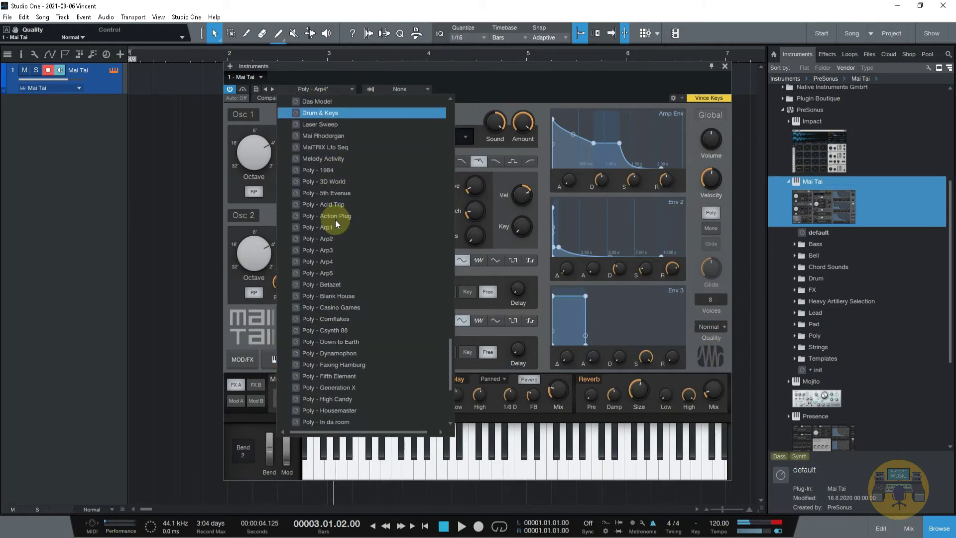
{"action": "scroll", "coordinate": [336, 220], "scroll_direction": "down", "scroll_amount": 3}
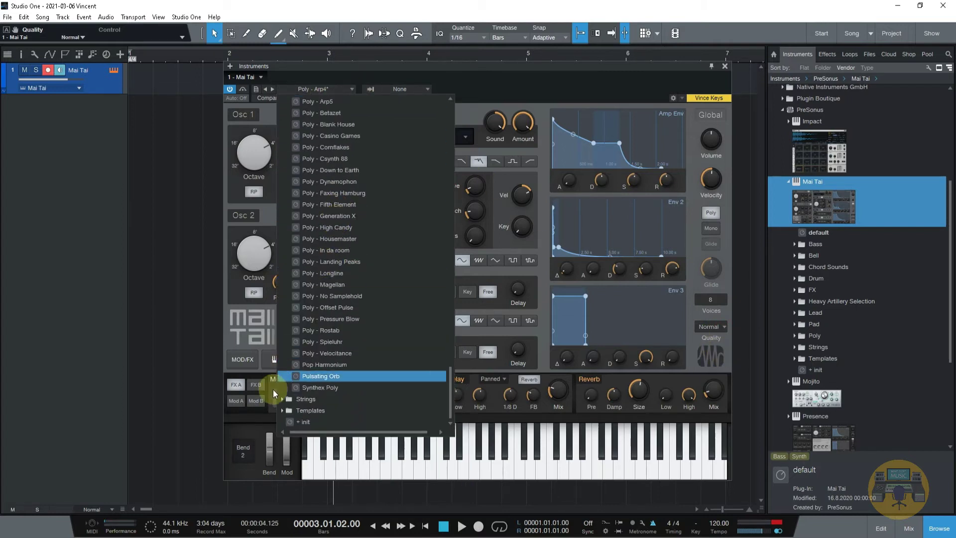
{"action": "left_click", "coordinate": [280, 399]}
{"action": "scroll", "coordinate": [319, 371], "scroll_direction": "down", "scroll_amount": 2}
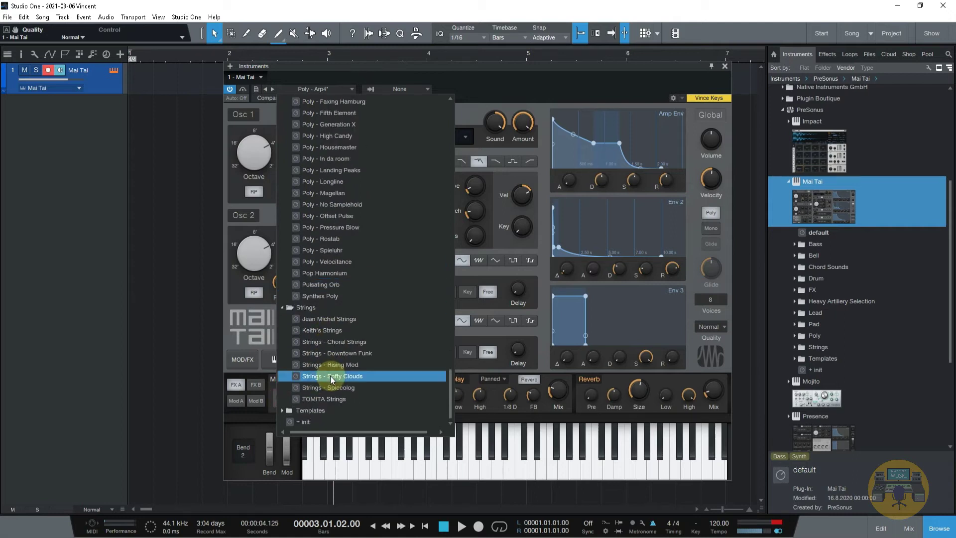
{"action": "left_click", "coordinate": [324, 320]}
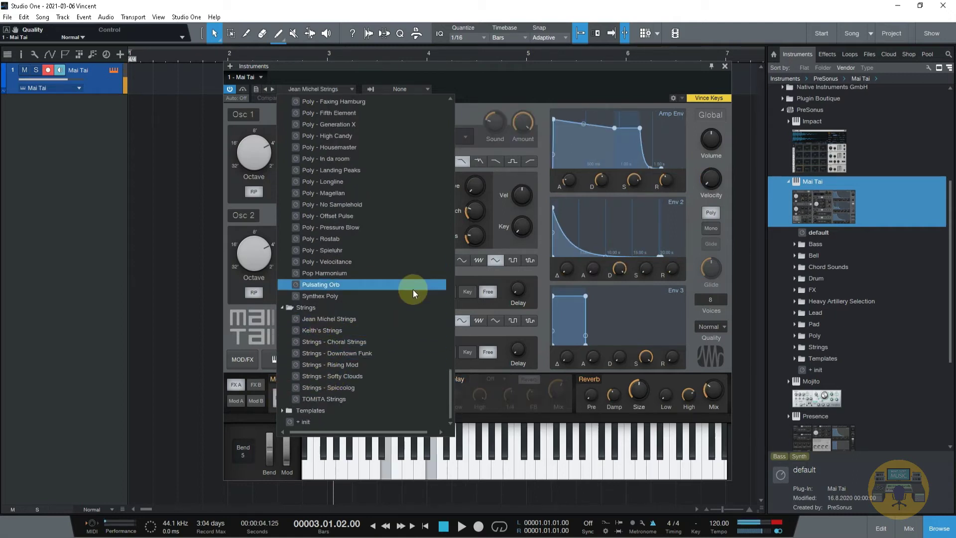
{"action": "left_click", "coordinate": [354, 329]}
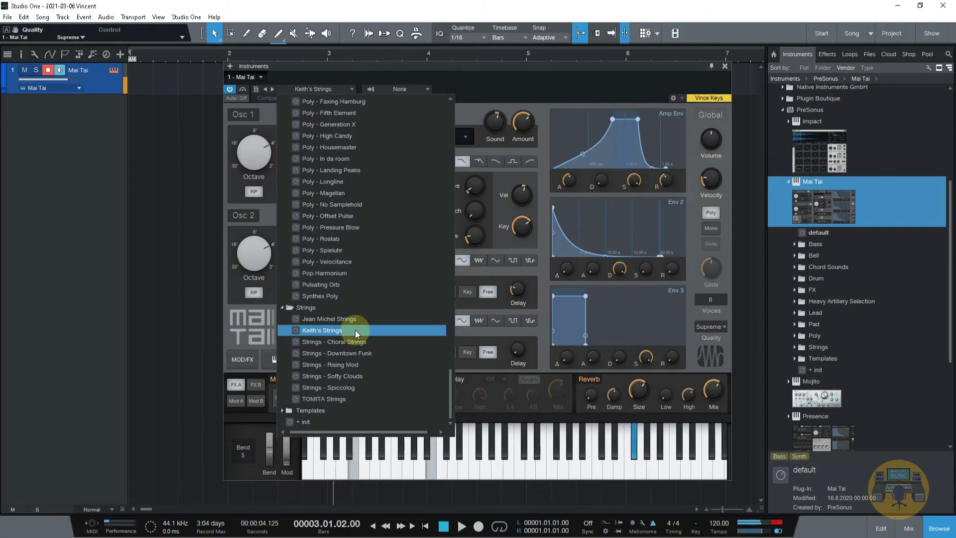
{"action": "left_click", "coordinate": [333, 399]}
{"action": "left_click", "coordinate": [337, 391]}
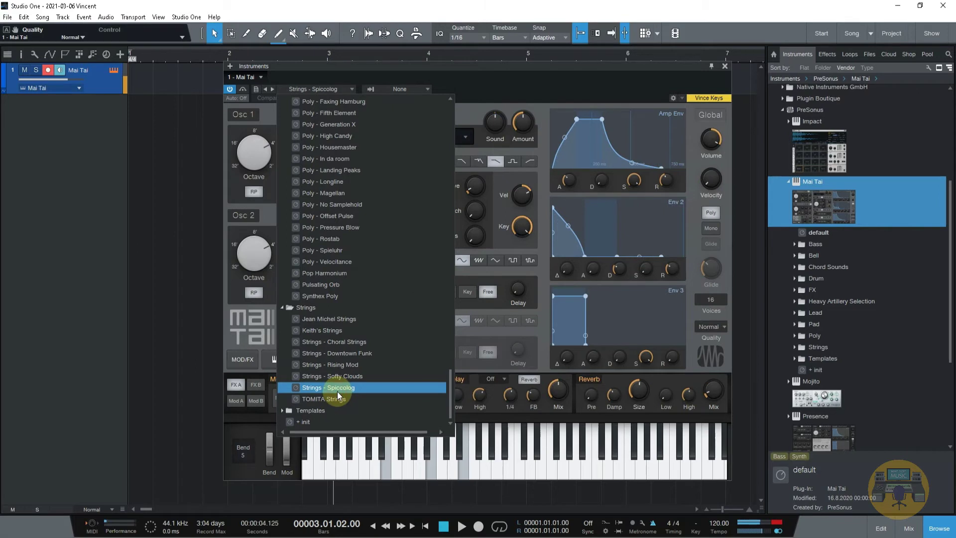
- Expand the Templates folder and audition Temp - My first Pad and Temp - Out of Phase
{"action": "left_click", "coordinate": [289, 410]}
{"action": "scroll", "coordinate": [377, 342], "scroll_direction": "down", "scroll_amount": 4}
{"action": "left_click", "coordinate": [339, 353]}
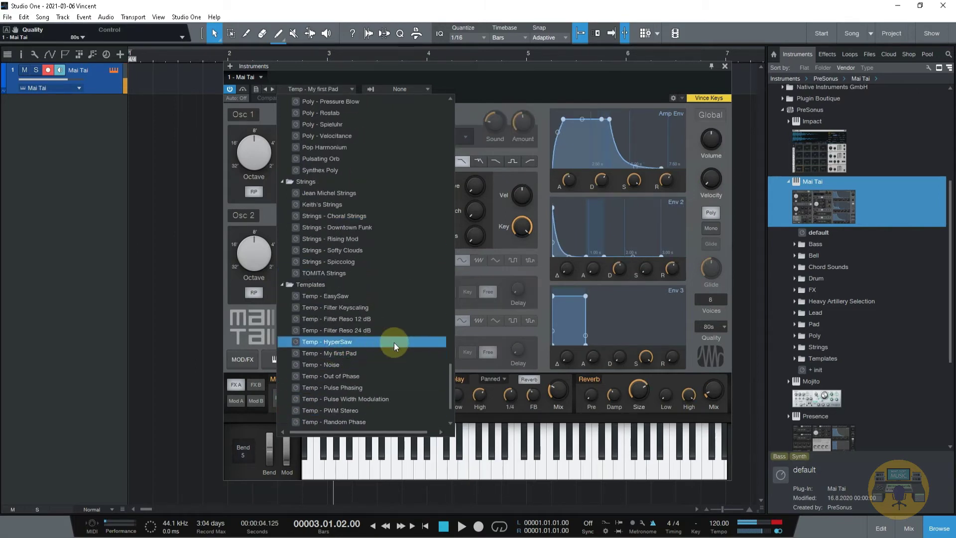
{"action": "left_click", "coordinate": [357, 377]}
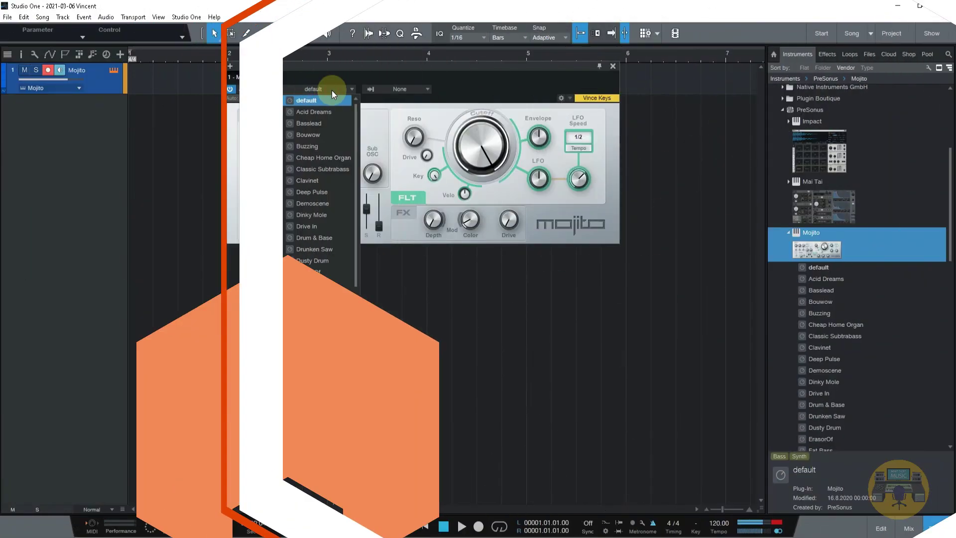
- Audition Mojito presets Drum & Base, Him, Octanox and Plastic Tube
{"action": "scroll", "coordinate": [314, 203], "scroll_direction": "down", "scroll_amount": 2}
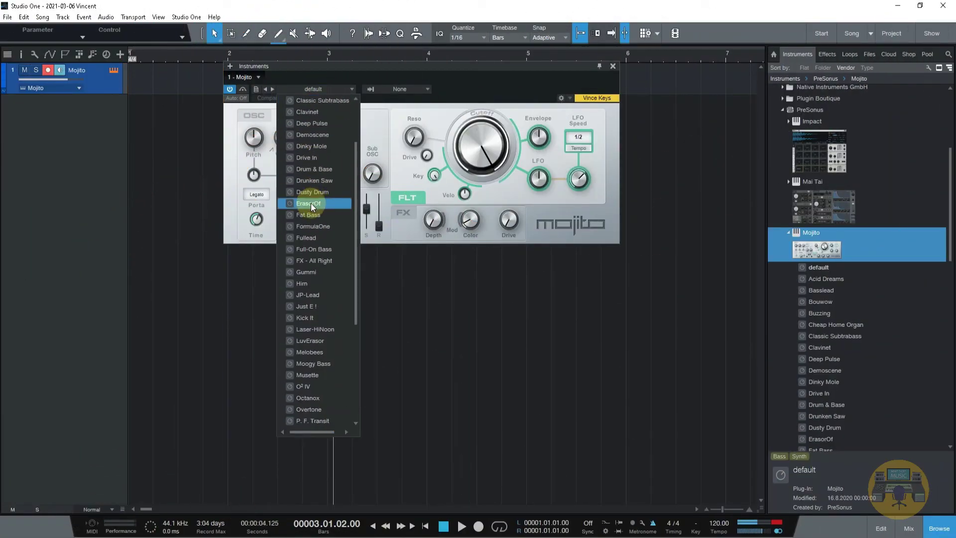
{"action": "left_click", "coordinate": [312, 169]}
{"action": "left_click", "coordinate": [315, 283]}
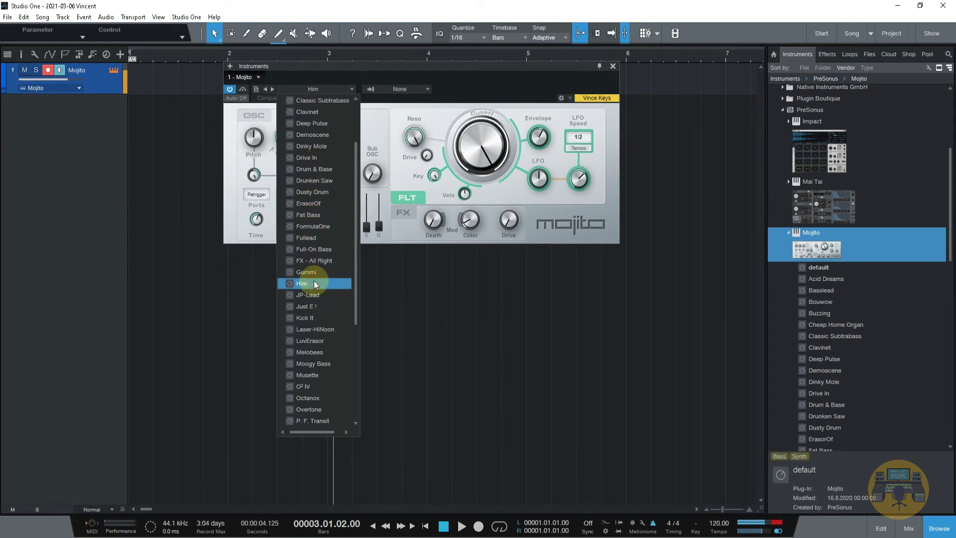
{"action": "scroll", "coordinate": [305, 331], "scroll_direction": "down", "scroll_amount": 2}
{"action": "left_click", "coordinate": [306, 332]}
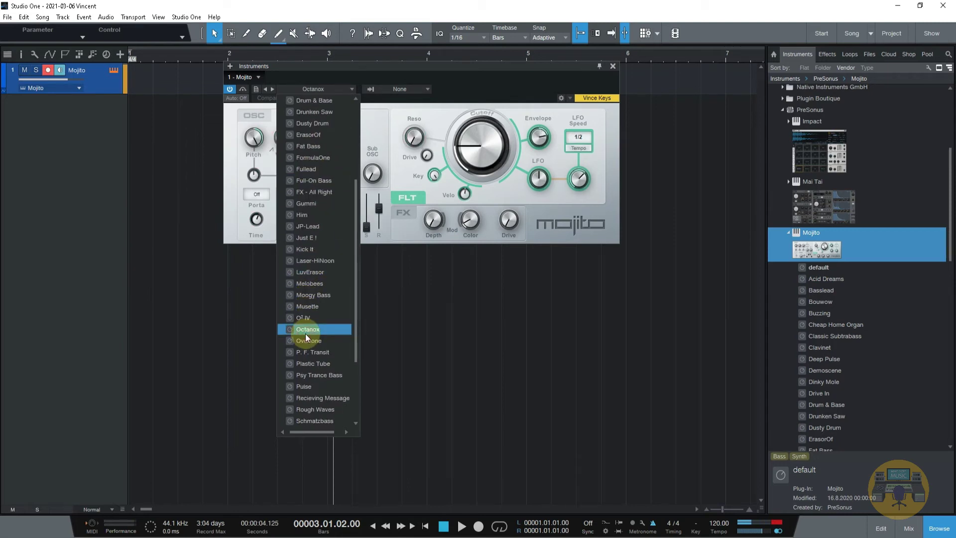
{"action": "left_click", "coordinate": [315, 362]}
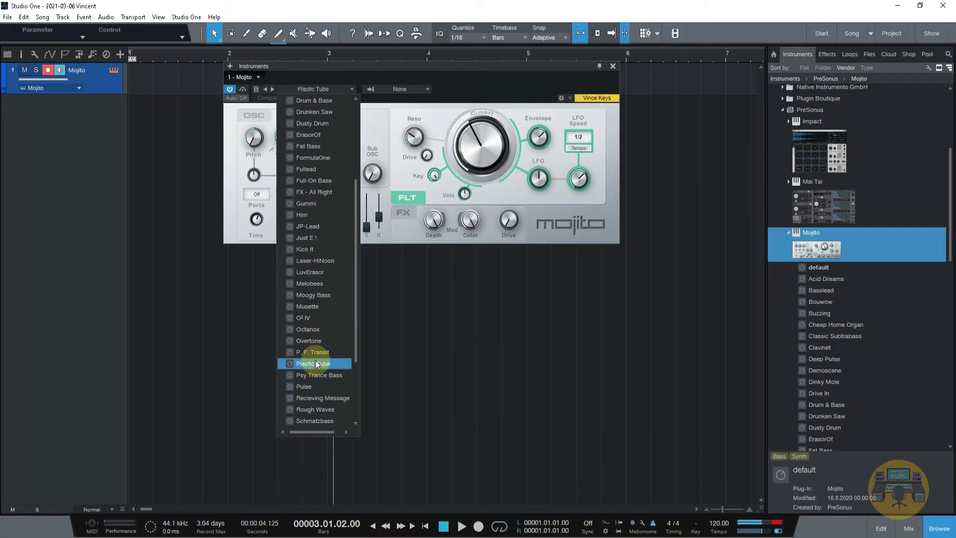
- Audition Mojito's Singing Plastic and Softbrass presets near the end of the preset list
{"action": "scroll", "coordinate": [315, 360], "scroll_direction": "down", "scroll_amount": 2}
{"action": "left_click", "coordinate": [312, 353]}
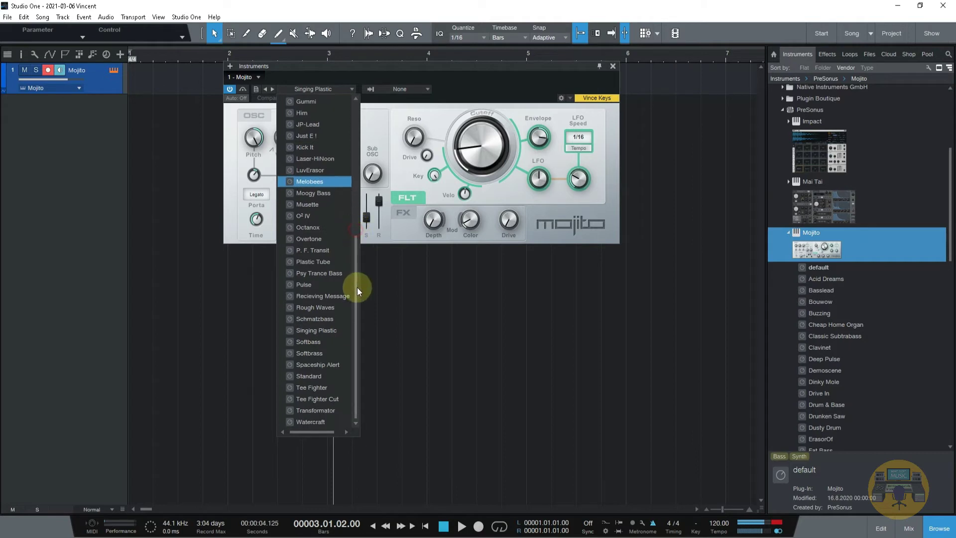
{"action": "scroll", "coordinate": [349, 299], "scroll_direction": "down", "scroll_amount": 1}
{"action": "left_click", "coordinate": [318, 353]}
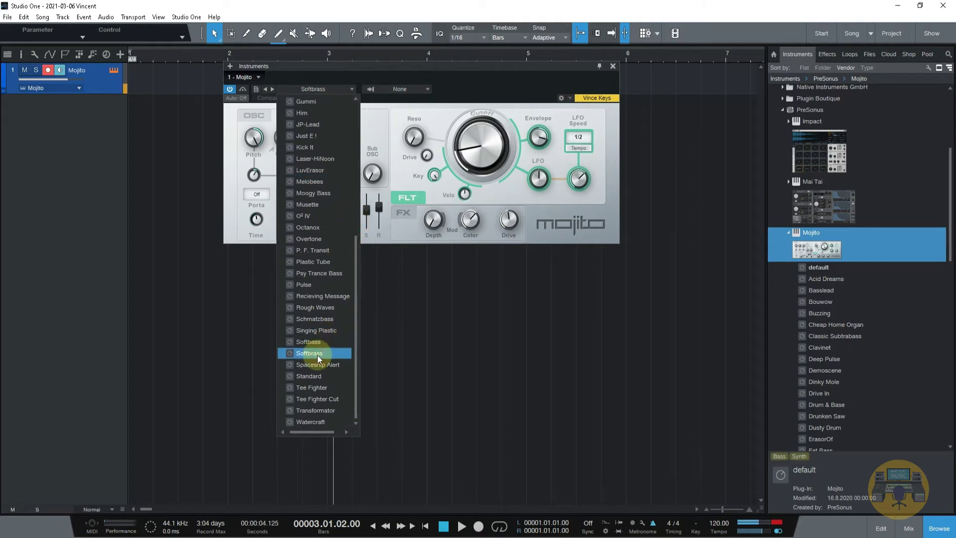
- Close Mojito's preset list and instrument window, and bring up the options for the Mojito track
{"action": "left_click", "coordinate": [419, 75]}
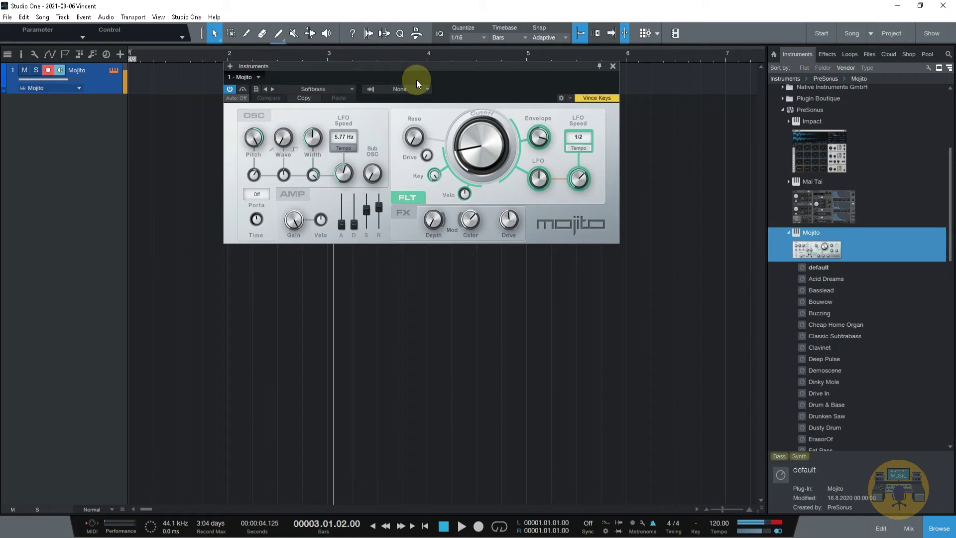
{"action": "left_click", "coordinate": [612, 66]}
{"action": "right_click", "coordinate": [104, 88]}
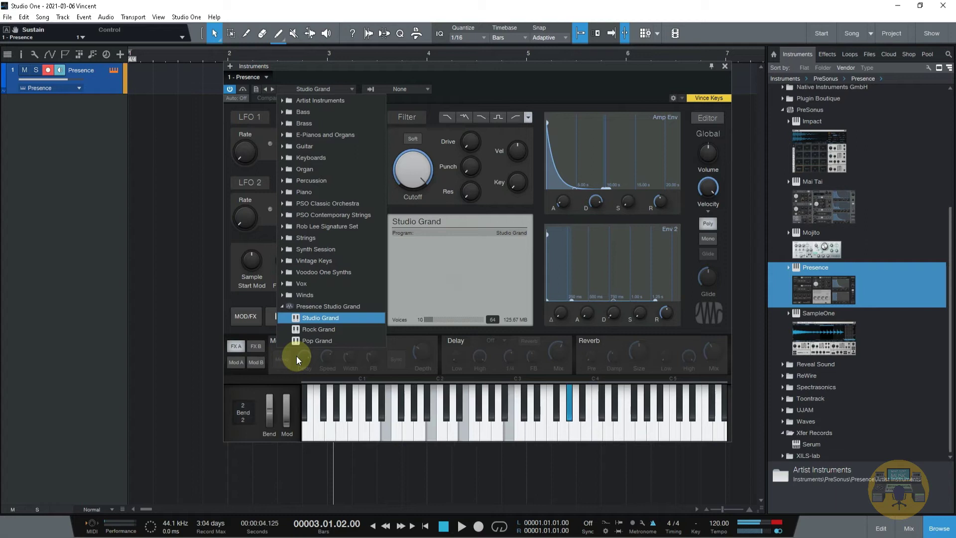
- Expand the Bass folder within Presence's Artist Instruments and audition bass sounds, including Analog Planet, Big Taurus and Funky
{"action": "left_click", "coordinate": [283, 100]}
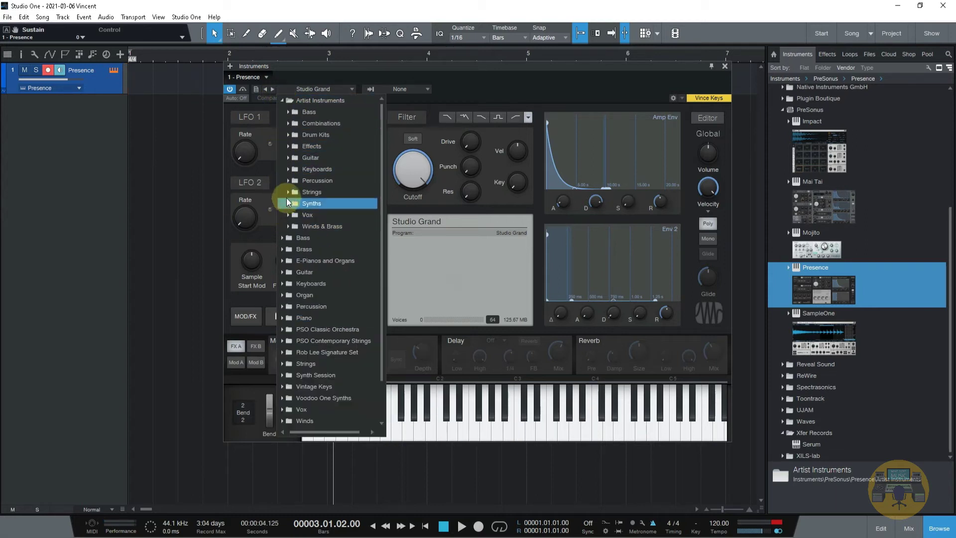
{"action": "left_click", "coordinate": [288, 112]}
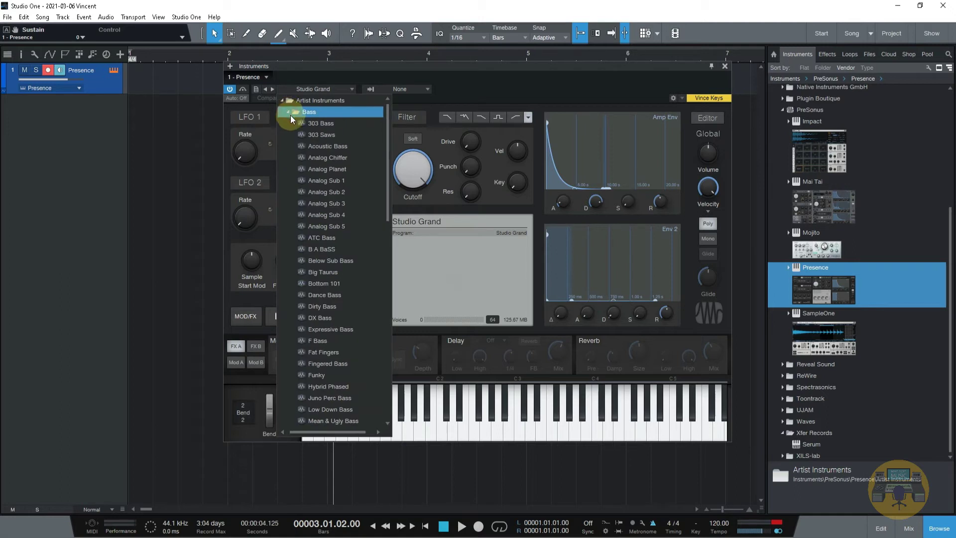
{"action": "left_click", "coordinate": [315, 170]}
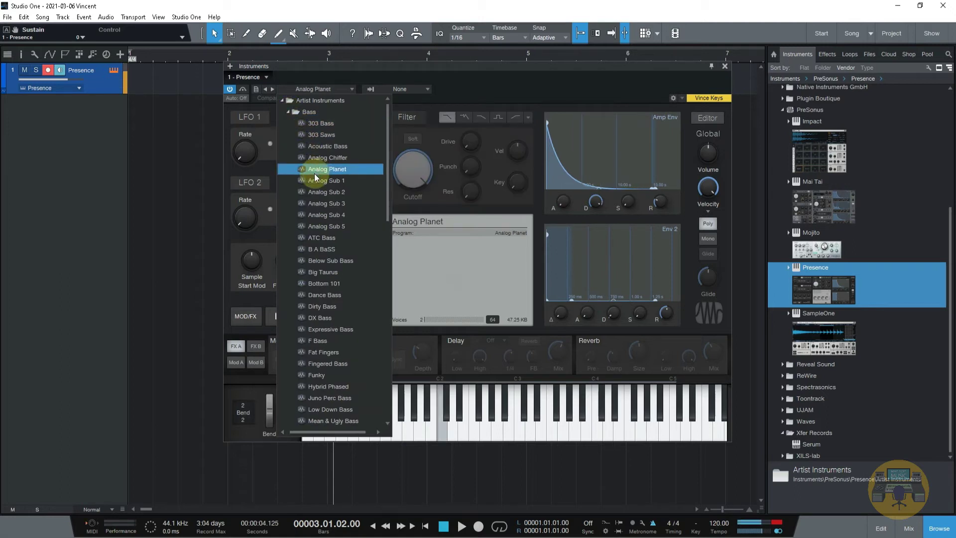
{"action": "left_click", "coordinate": [327, 274]}
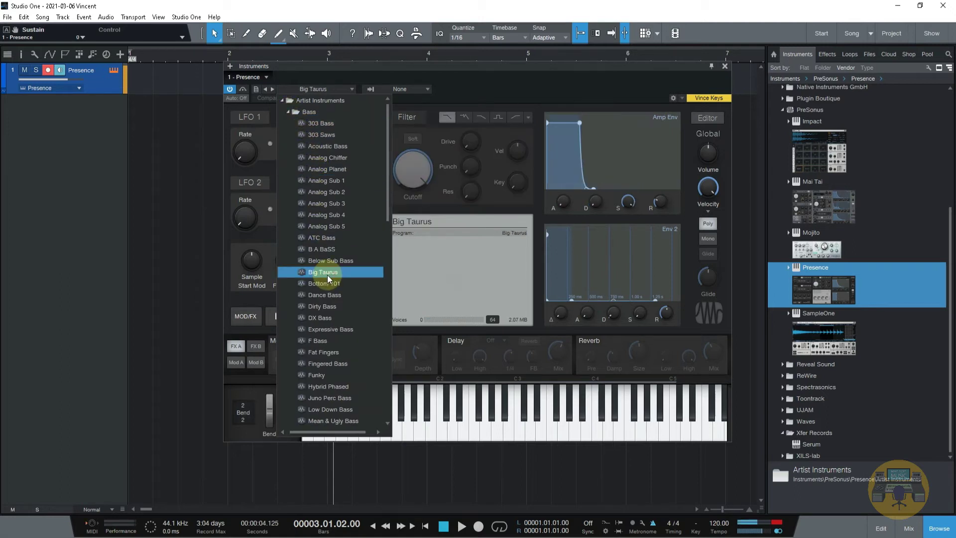
{"action": "left_click", "coordinate": [324, 315]}
{"action": "scroll", "coordinate": [325, 316], "scroll_direction": "down", "scroll_amount": 2}
{"action": "left_click", "coordinate": [326, 316]}
{"action": "scroll", "coordinate": [325, 309], "scroll_direction": "up", "scroll_amount": 2}
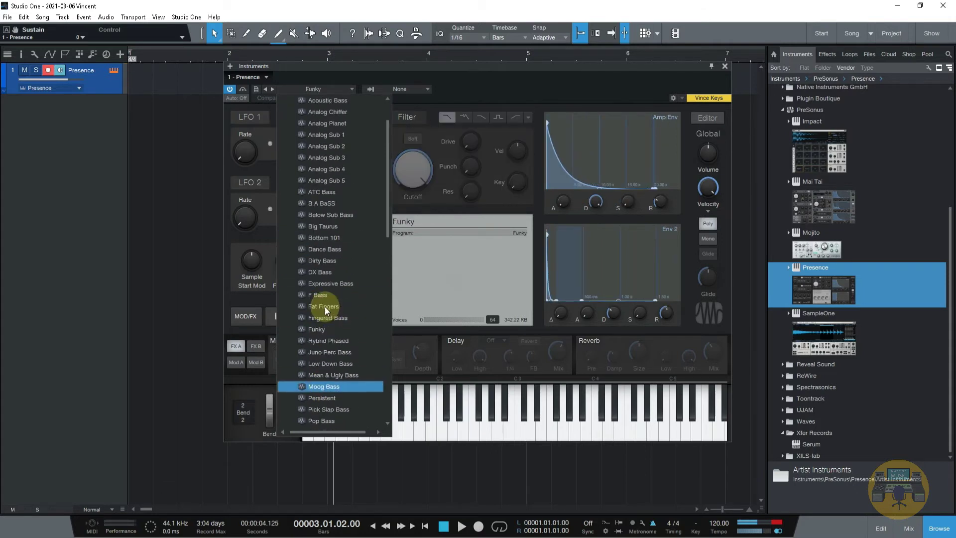
- Collapse the Bass folder, expand Combinations and load Acoustic Pad
{"action": "left_click", "coordinate": [289, 112]}
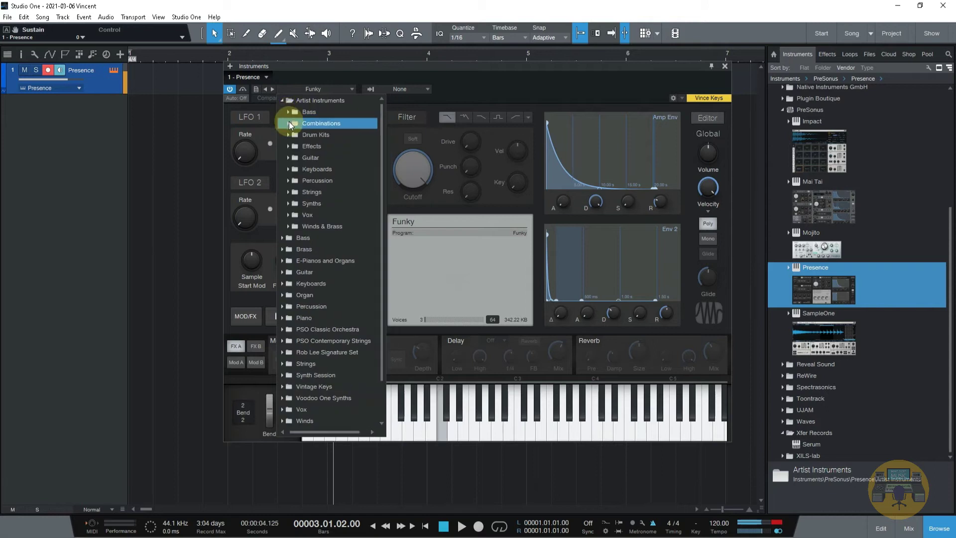
{"action": "left_click", "coordinate": [288, 123]}
{"action": "left_click", "coordinate": [325, 136]}
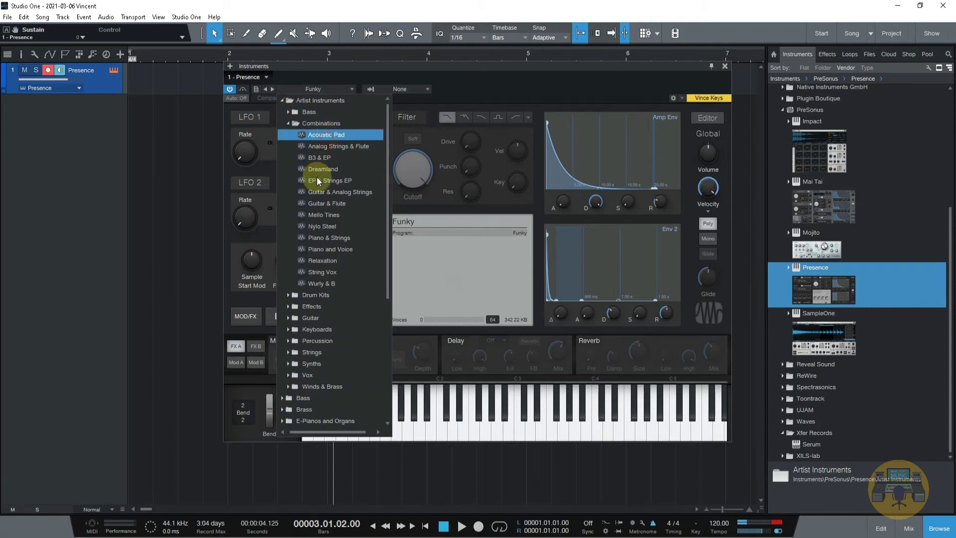
{"action": "left_click", "coordinate": [322, 135]}
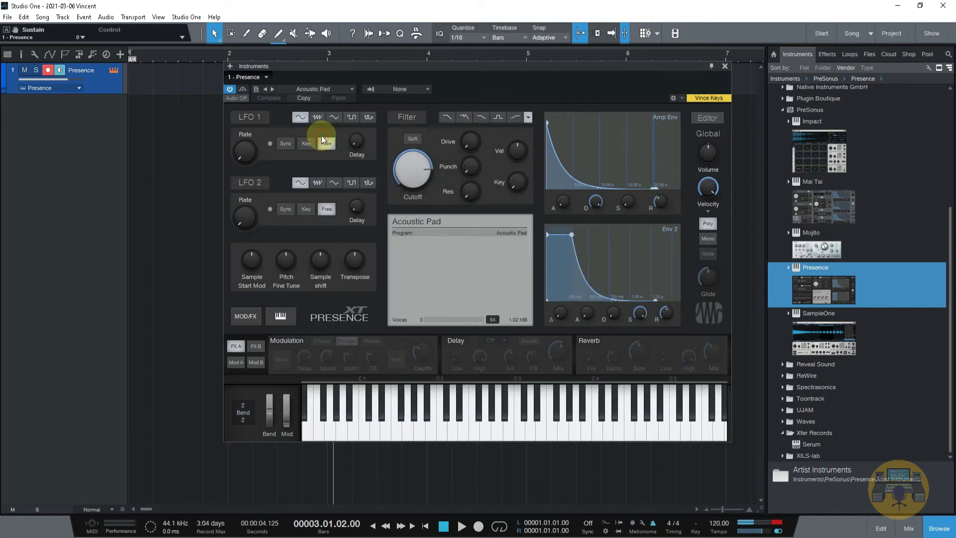
- Audition more Combinations presets, including Guitar & Flute and EP & Strings EP
{"action": "left_click", "coordinate": [309, 91]}
{"action": "left_click", "coordinate": [310, 204]}
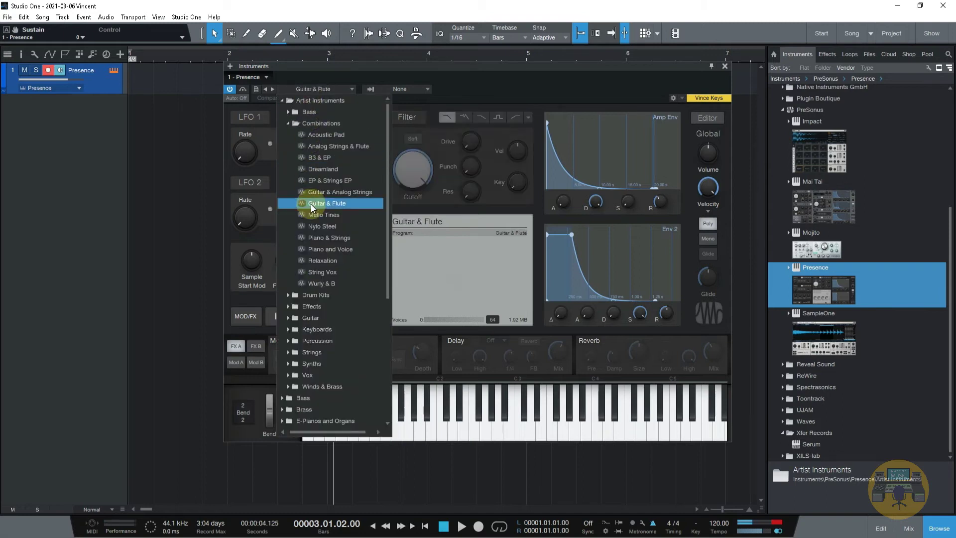
{"action": "left_click", "coordinate": [316, 180]}
{"action": "left_click", "coordinate": [317, 170]}
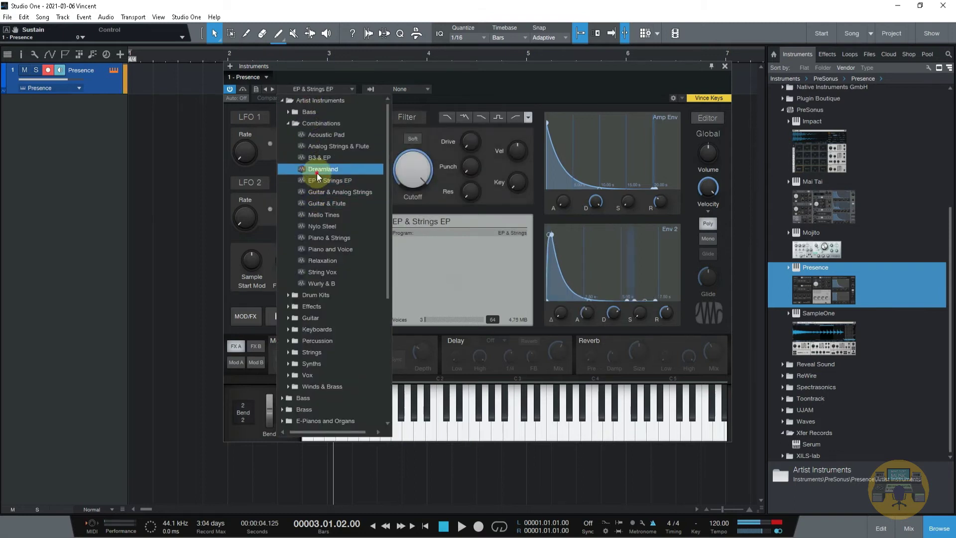
{"action": "left_click", "coordinate": [321, 181]}
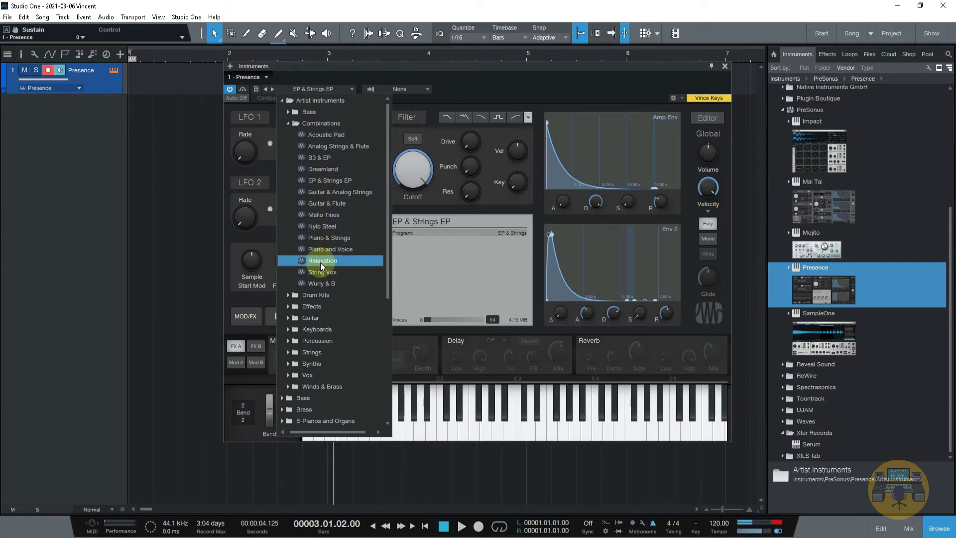
- Expand the Drum Kits folder and audition the Brazil Kit and Classic Kit
{"action": "left_click", "coordinate": [289, 291]}
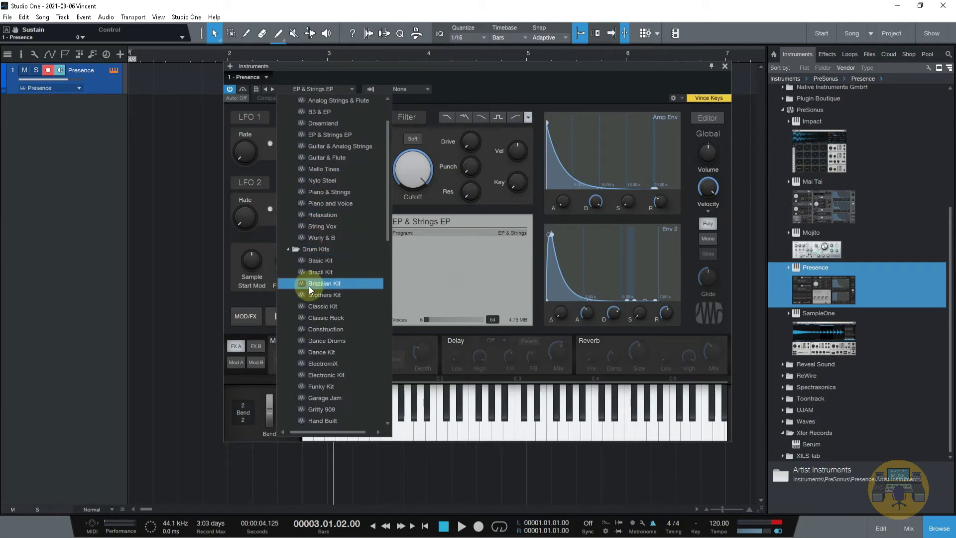
{"action": "left_click", "coordinate": [317, 273]}
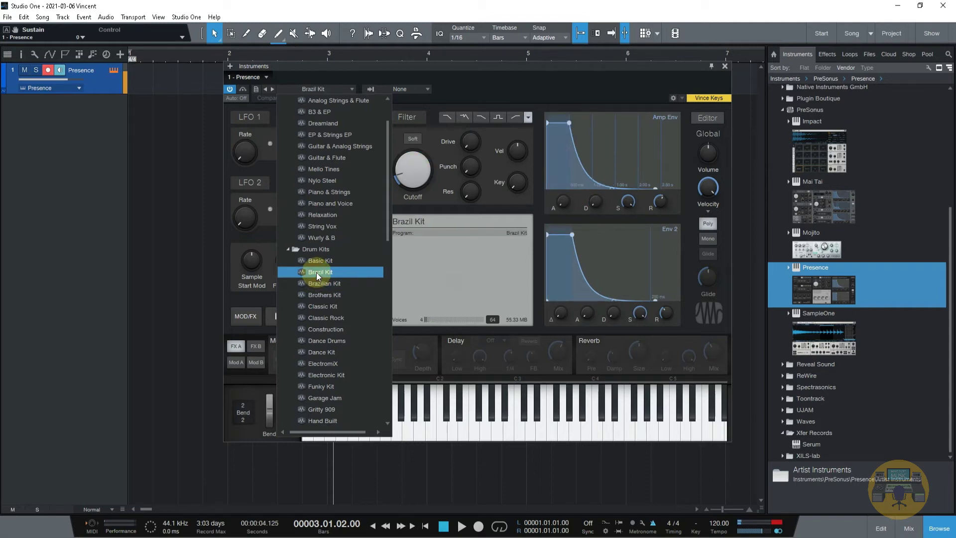
{"action": "left_click", "coordinate": [316, 273]}
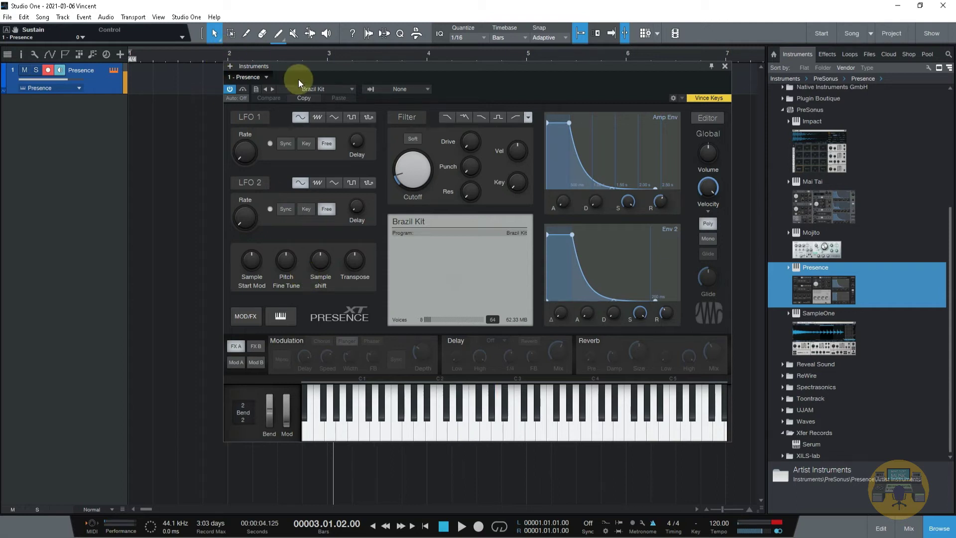
{"action": "left_click", "coordinate": [309, 89]}
{"action": "scroll", "coordinate": [336, 292], "scroll_direction": "down", "scroll_amount": 1}
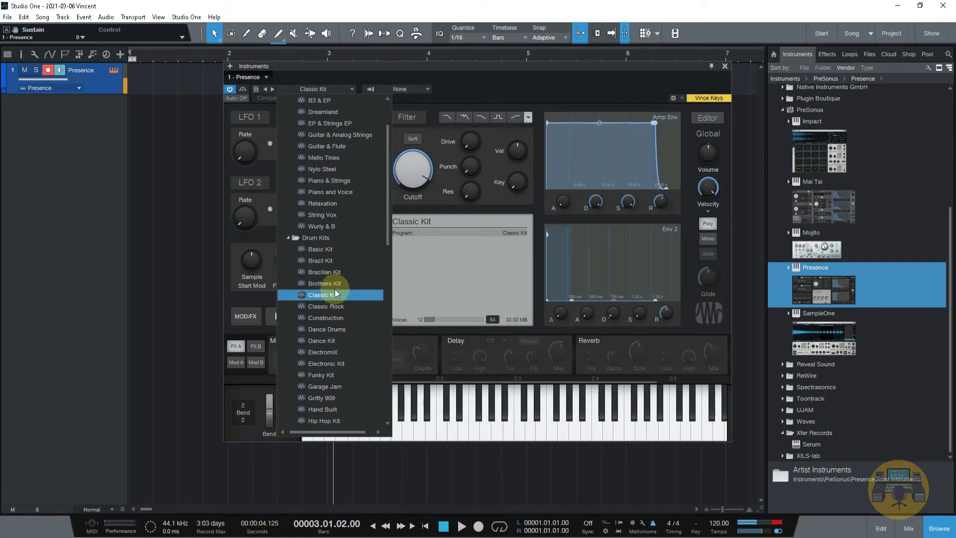
- Collapse the Drum Kits folder, expand Effects and audition its first sounds, including Bird
{"action": "key", "text": "Up"}
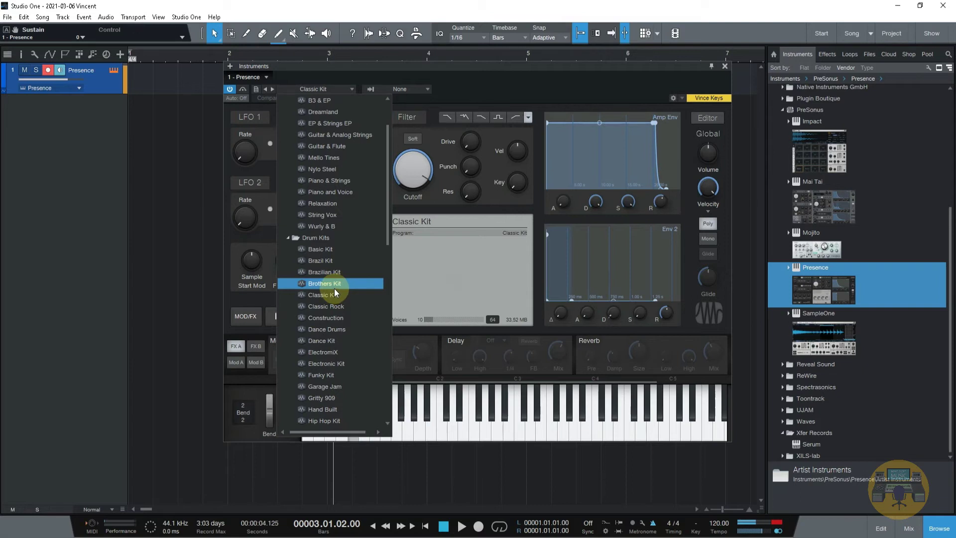
{"action": "left_click", "coordinate": [287, 229]}
{"action": "left_click", "coordinate": [286, 237]}
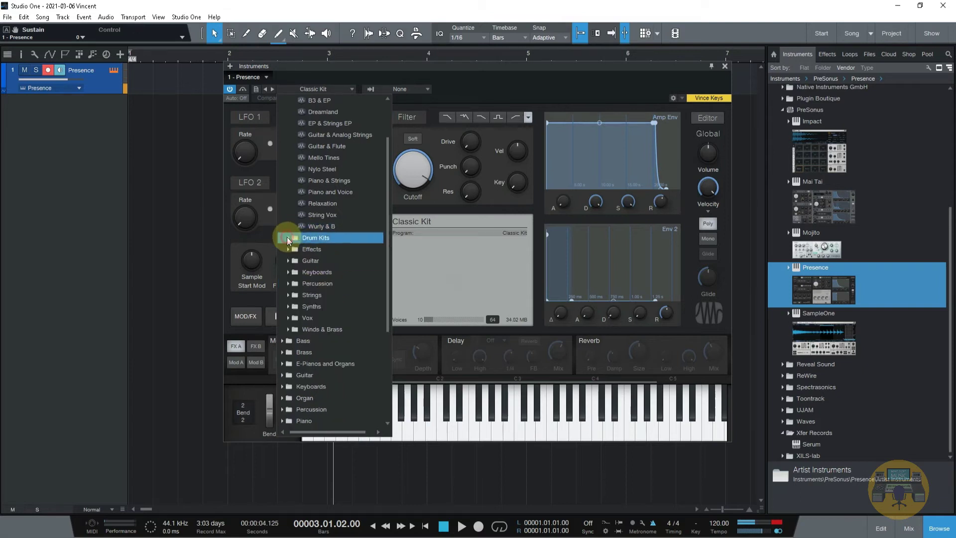
{"action": "left_click", "coordinate": [287, 247]}
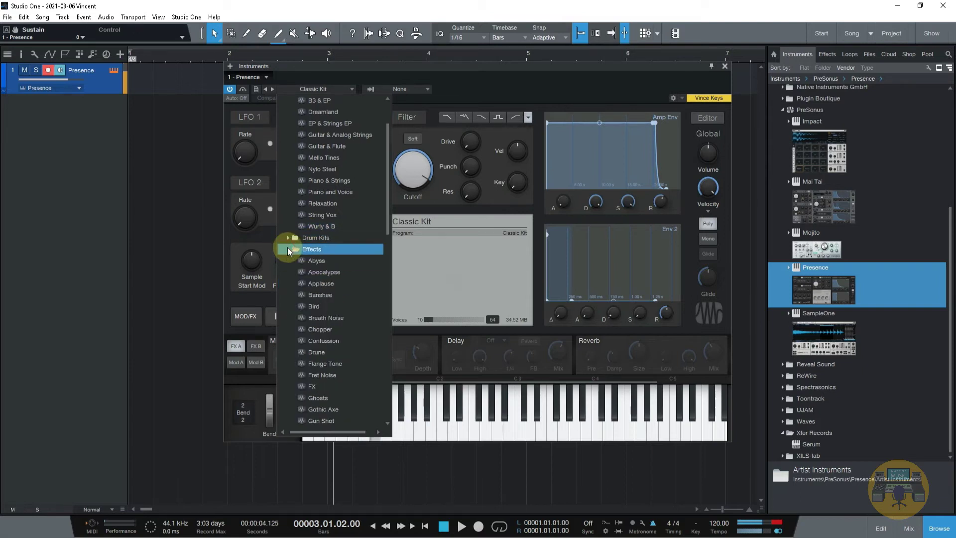
{"action": "left_click", "coordinate": [302, 274]}
{"action": "left_click", "coordinate": [309, 292]}
{"action": "left_click", "coordinate": [314, 307]}
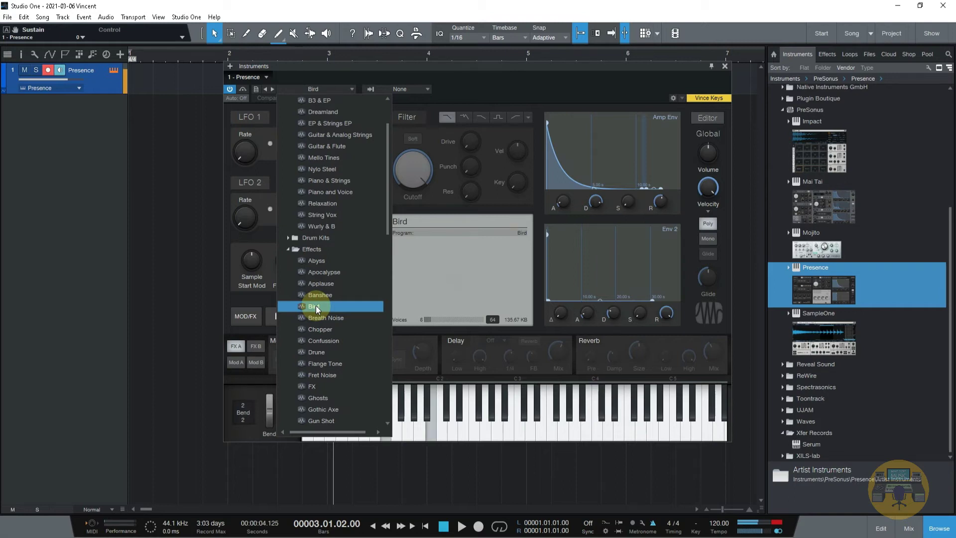
- Audition more presets further down the Effects folder, including PM Bell
{"action": "scroll", "coordinate": [316, 305], "scroll_direction": "down", "scroll_amount": 2}
{"action": "left_click", "coordinate": [317, 305]}
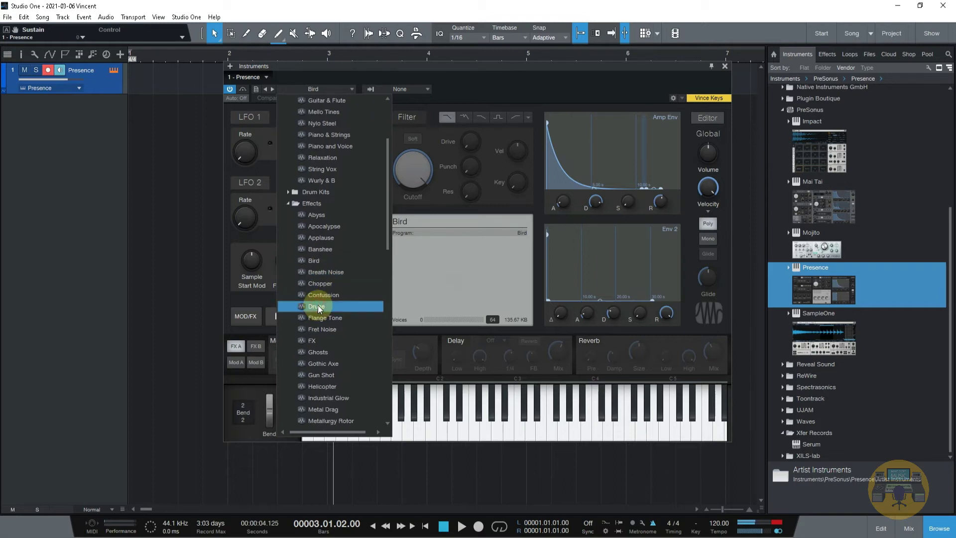
{"action": "scroll", "coordinate": [318, 304], "scroll_direction": "down", "scroll_amount": 3}
{"action": "left_click", "coordinate": [323, 272]}
{"action": "left_click", "coordinate": [328, 342]}
{"action": "scroll", "coordinate": [330, 344], "scroll_direction": "down", "scroll_amount": 3}
{"action": "left_click", "coordinate": [330, 342]}
{"action": "scroll", "coordinate": [328, 342], "scroll_direction": "down", "scroll_amount": 3}
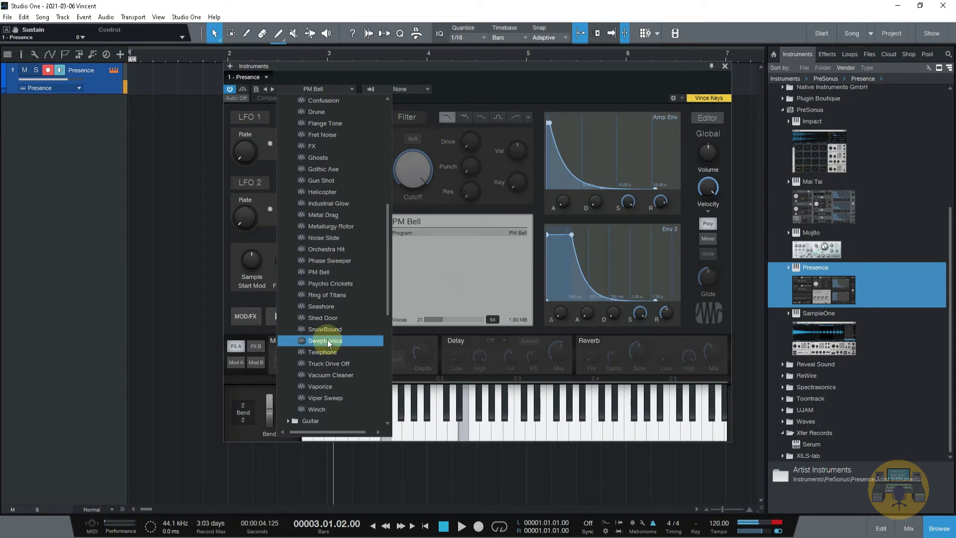
- Expand the Guitar folder and audition Acoustic Guitar, Banjo, Clean Guitar, Electric Guitar Mute and Fine Nylon Guitar
{"action": "scroll", "coordinate": [327, 339], "scroll_direction": "down", "scroll_amount": 4}
{"action": "left_click", "coordinate": [285, 329]}
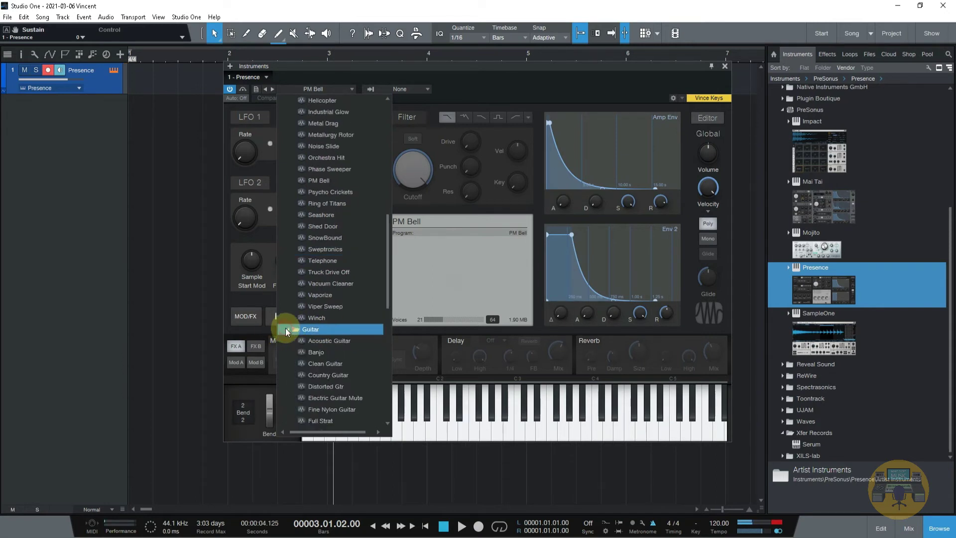
{"action": "left_click", "coordinate": [303, 340]}
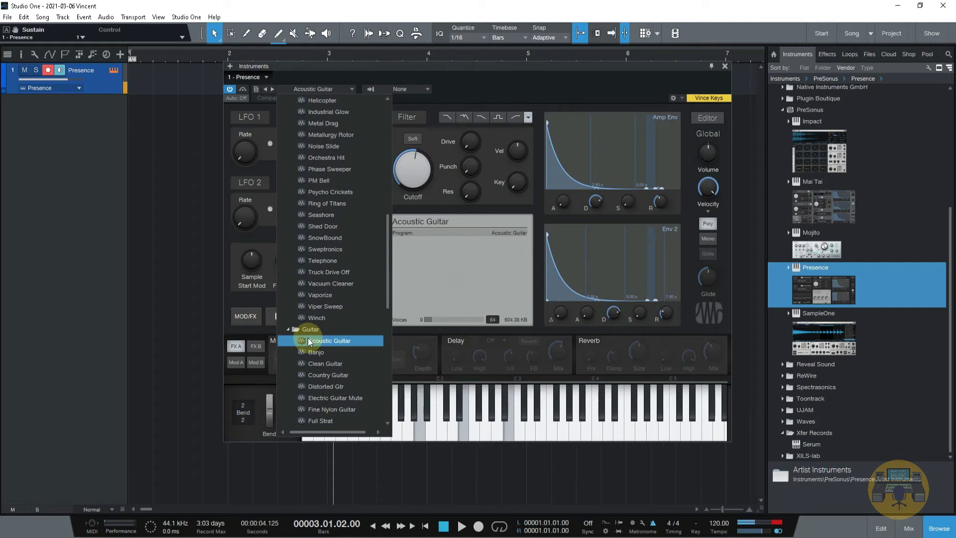
{"action": "left_click", "coordinate": [316, 350]}
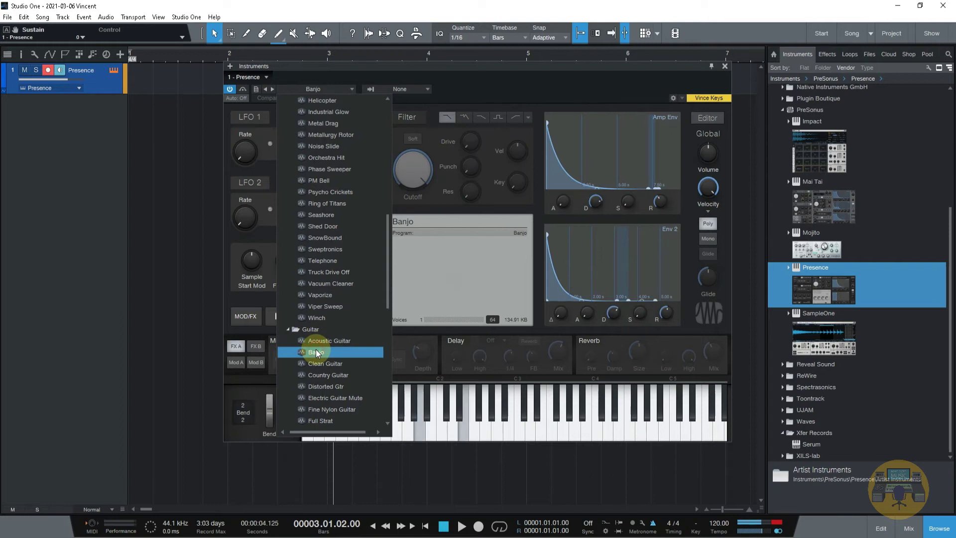
{"action": "left_click", "coordinate": [321, 364]}
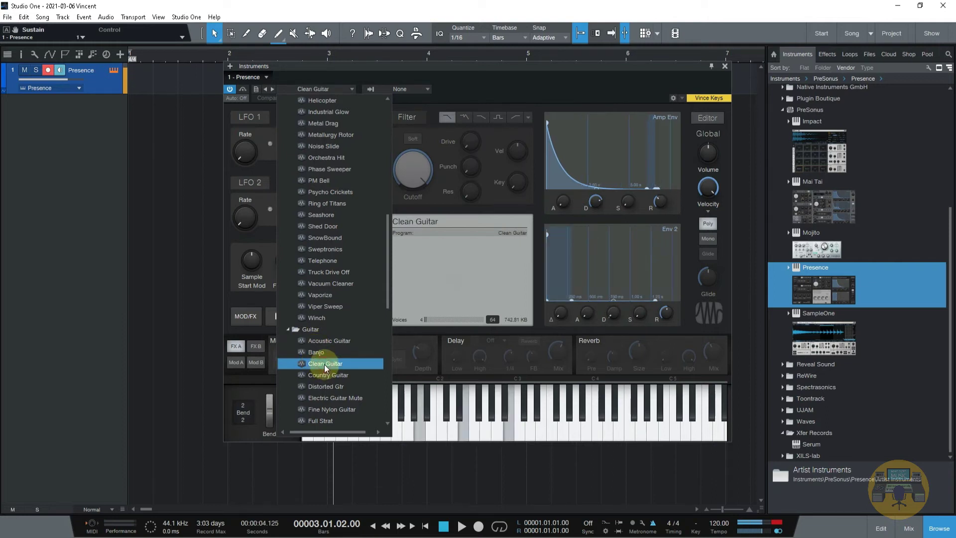
{"action": "left_click", "coordinate": [331, 397]}
{"action": "left_click", "coordinate": [334, 408]}
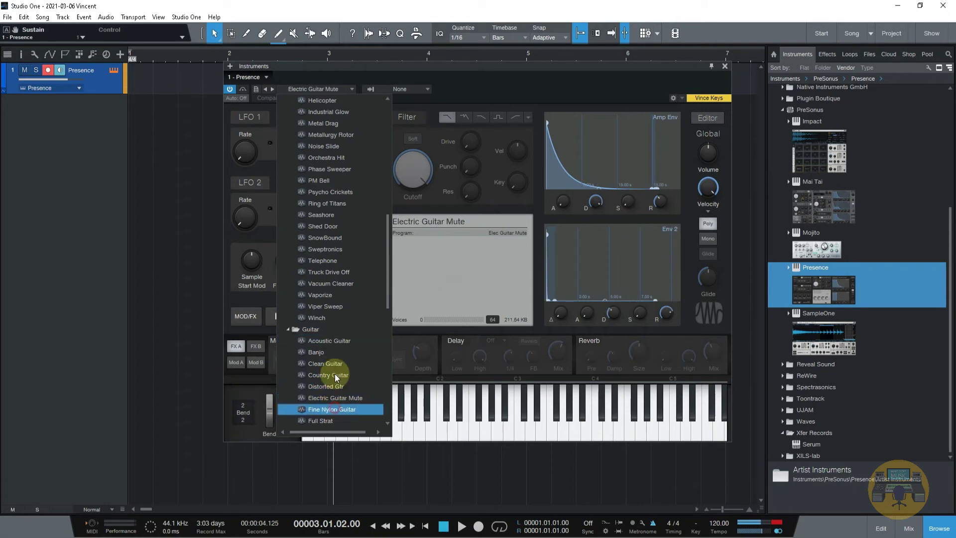
- Audition the Jazz Guitar preset further down the Guitar folder
{"action": "left_click", "coordinate": [339, 330]}
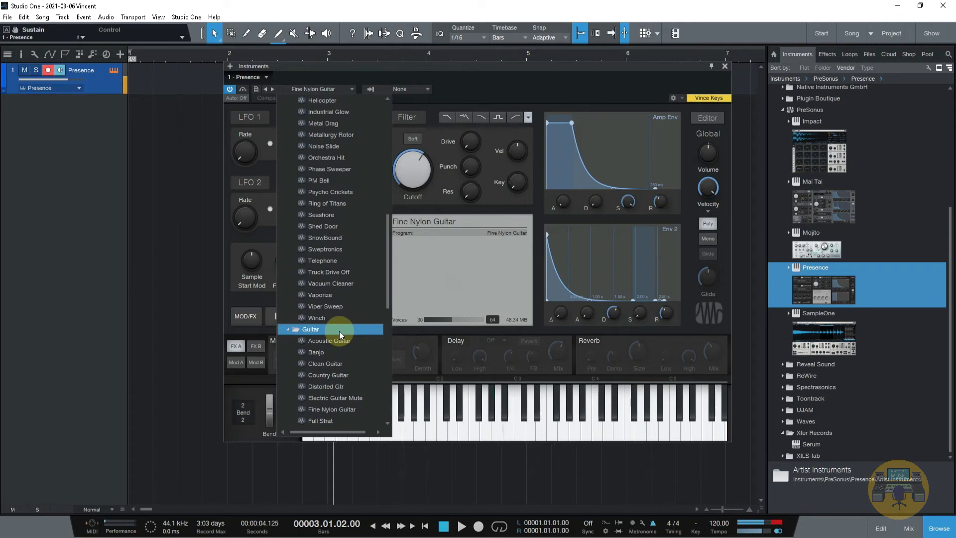
{"action": "scroll", "coordinate": [339, 331], "scroll_direction": "down", "scroll_amount": 4}
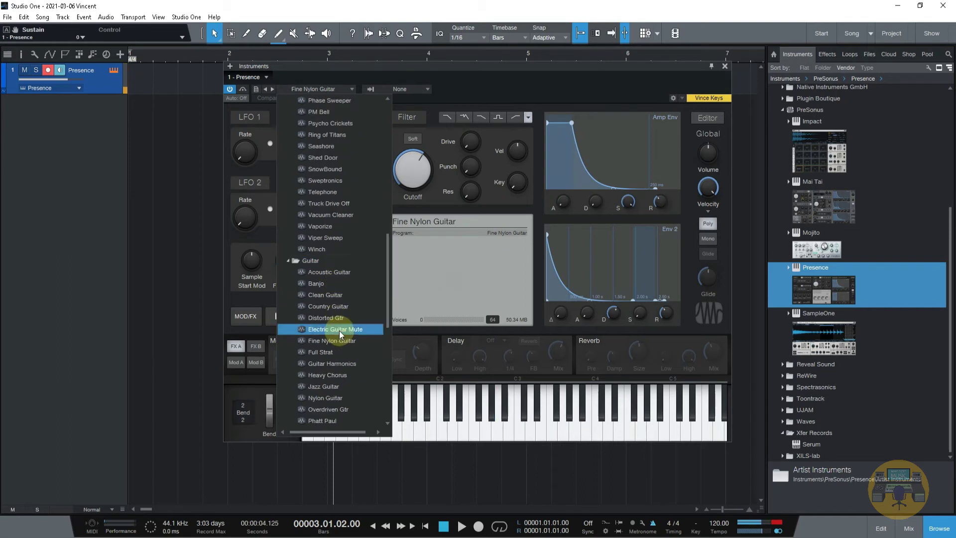
{"action": "left_click", "coordinate": [341, 330]}
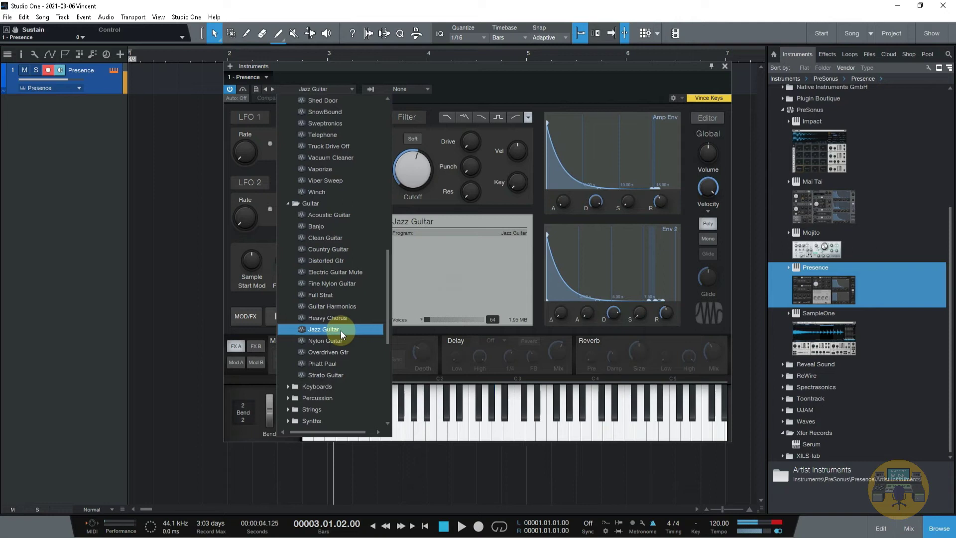
- Expand the Keyboards folder within Artist Instruments and audition the Accordian preset
{"action": "scroll", "coordinate": [341, 330], "scroll_direction": "down", "scroll_amount": 2}
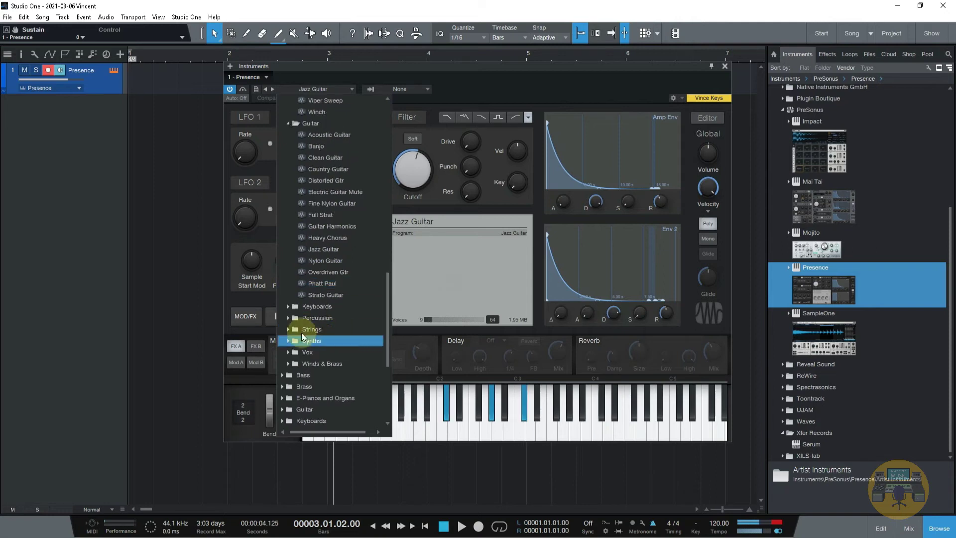
{"action": "left_click", "coordinate": [288, 307]}
{"action": "scroll", "coordinate": [311, 296], "scroll_direction": "down", "scroll_amount": 2}
{"action": "left_click", "coordinate": [331, 249]}
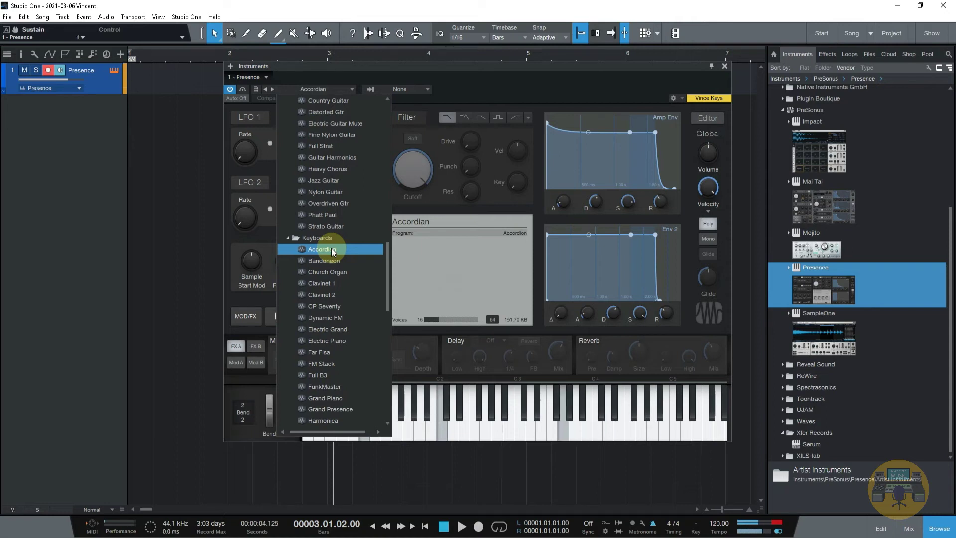
- Audition more Keyboards presets, including Grand Piano and Grand Presence
{"action": "scroll", "coordinate": [332, 250], "scroll_direction": "down", "scroll_amount": 1}
{"action": "scroll", "coordinate": [332, 249], "scroll_direction": "down", "scroll_amount": 1}
{"action": "left_click", "coordinate": [329, 227]}
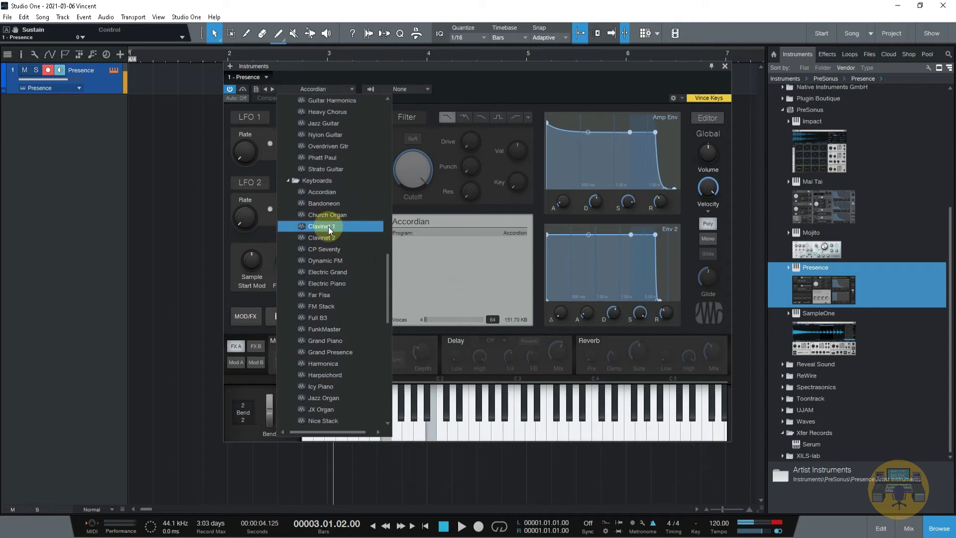
{"action": "left_click", "coordinate": [332, 218]}
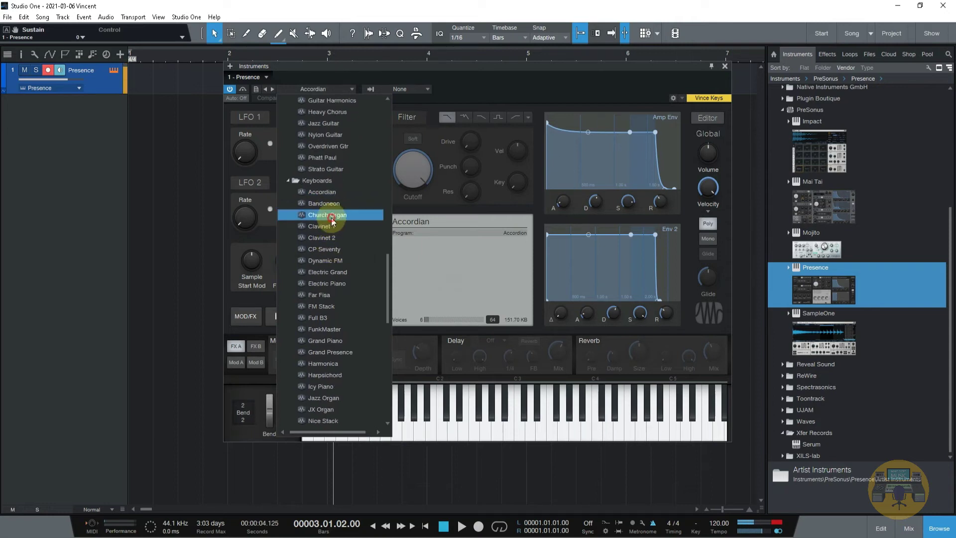
{"action": "left_click", "coordinate": [334, 341]}
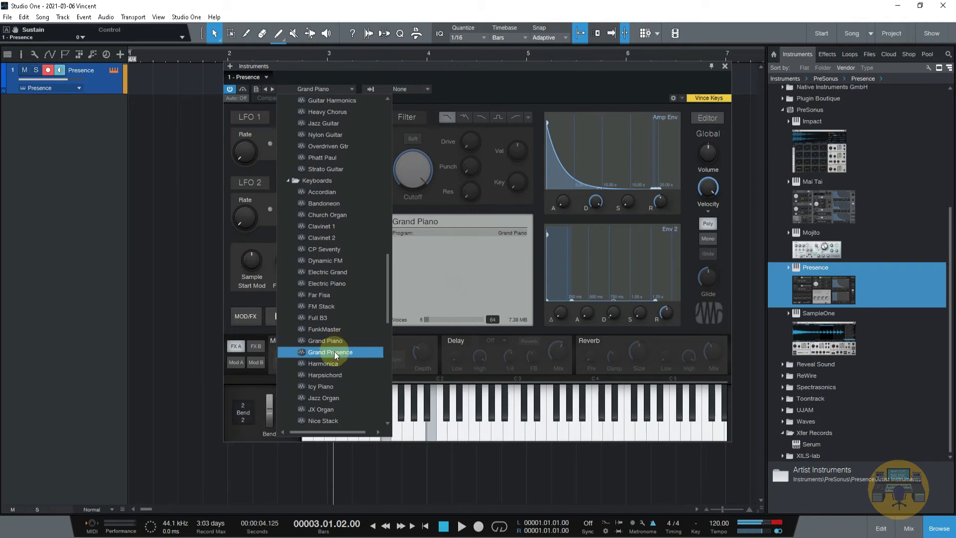
{"action": "left_click", "coordinate": [334, 352]}
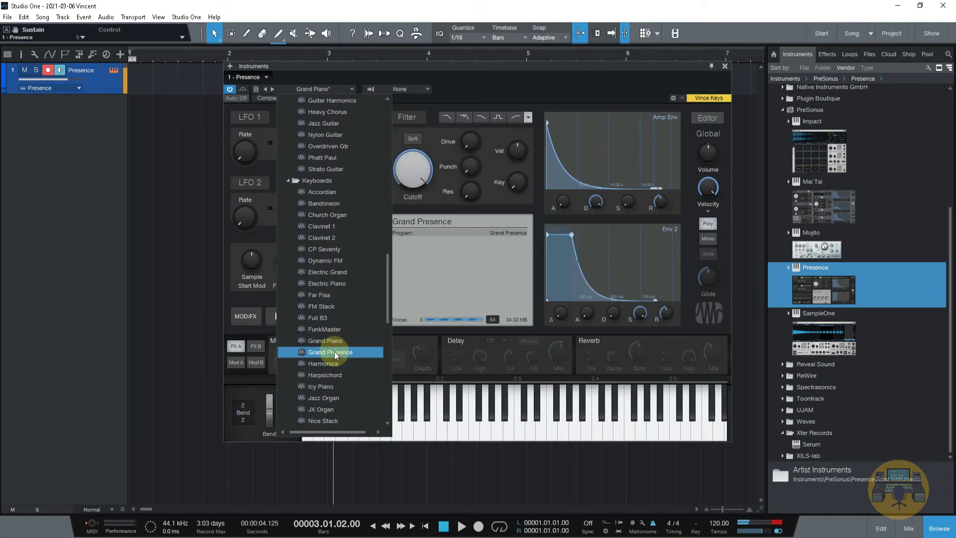
- Expand the Percussion folder and audition percussion sounds, including Congas and Glockenspiel
{"action": "scroll", "coordinate": [333, 351], "scroll_direction": "down", "scroll_amount": 1}
{"action": "scroll", "coordinate": [334, 351], "scroll_direction": "down", "scroll_amount": 4}
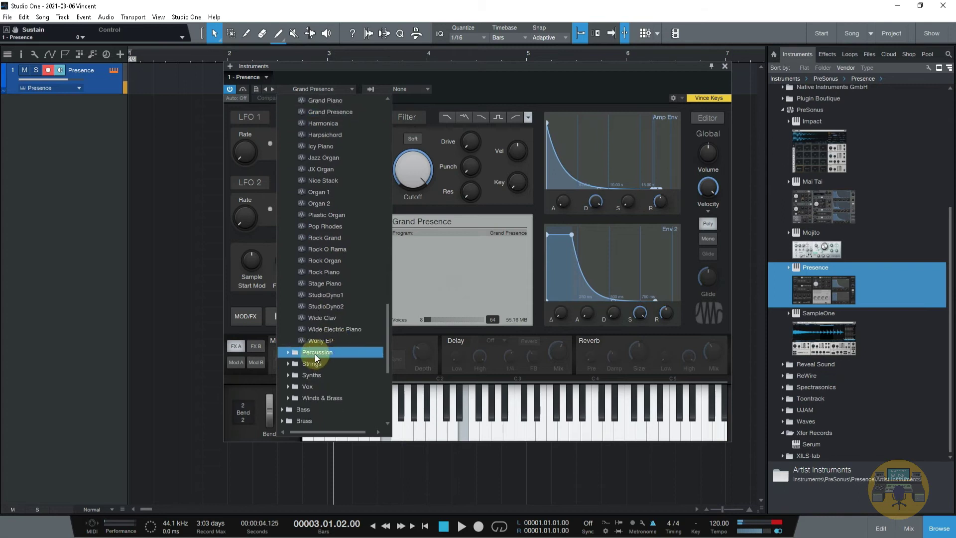
{"action": "left_click", "coordinate": [289, 352]}
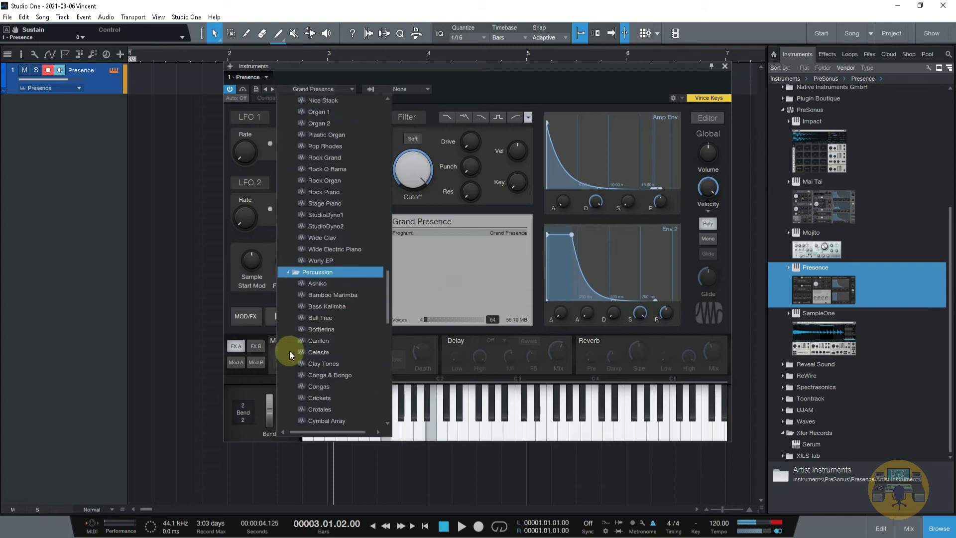
{"action": "left_click", "coordinate": [313, 330]}
{"action": "scroll", "coordinate": [316, 328], "scroll_direction": "down", "scroll_amount": 2}
{"action": "left_click", "coordinate": [315, 328]}
{"action": "left_click", "coordinate": [321, 318]}
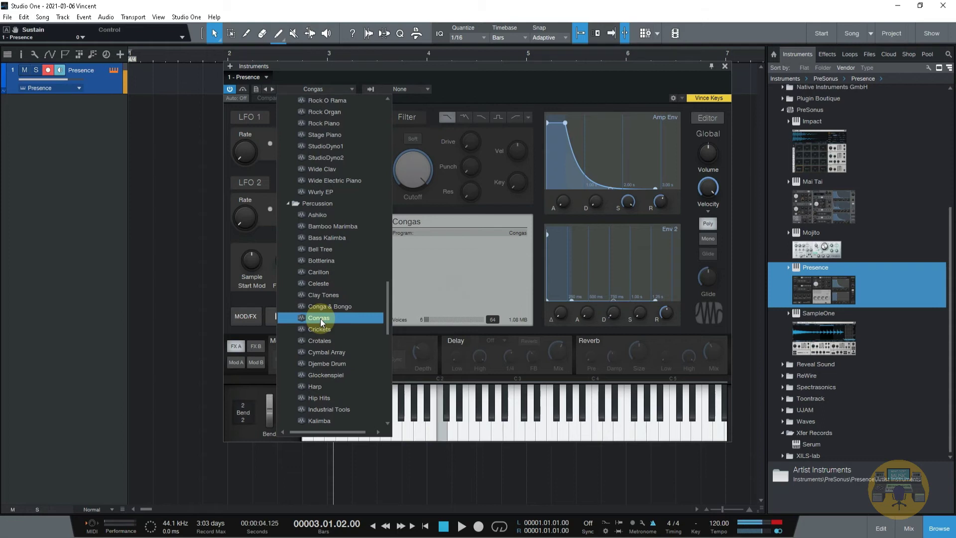
{"action": "left_click", "coordinate": [325, 387]}
{"action": "left_click", "coordinate": [344, 379]}
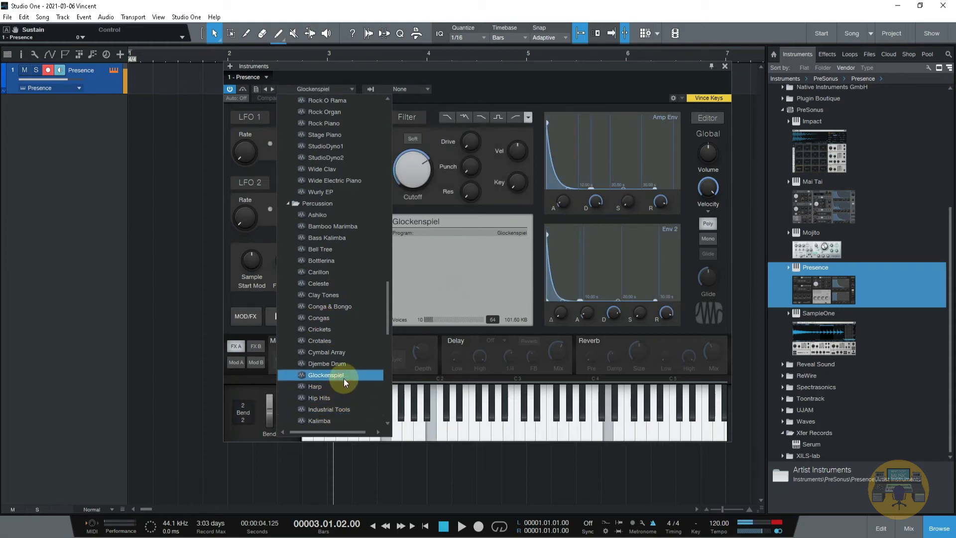
- Expand the Strings folder within Artist Instruments and audition 8 Basses Legato
{"action": "scroll", "coordinate": [343, 379], "scroll_direction": "down", "scroll_amount": 9}
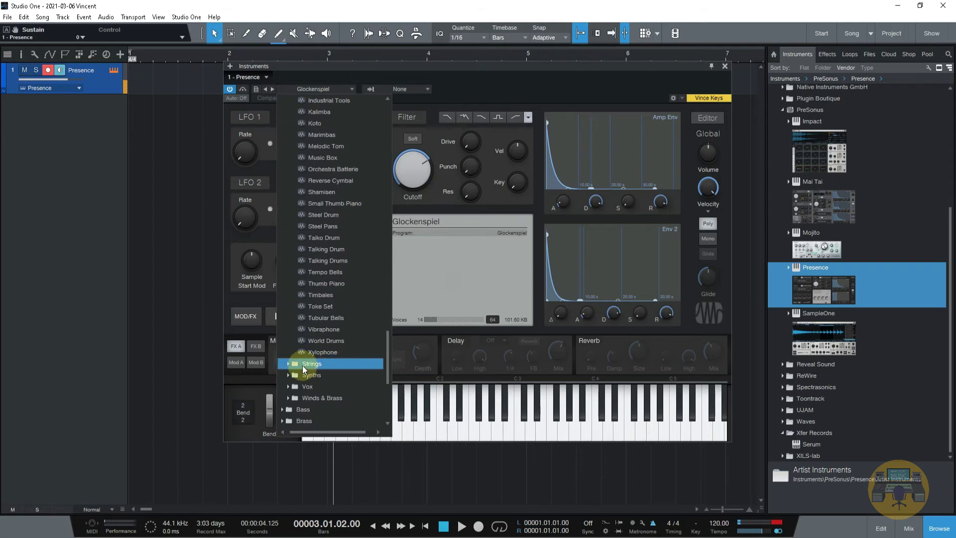
{"action": "double_click", "coordinate": [281, 363]}
{"action": "scroll", "coordinate": [282, 363], "scroll_direction": "down", "scroll_amount": 2}
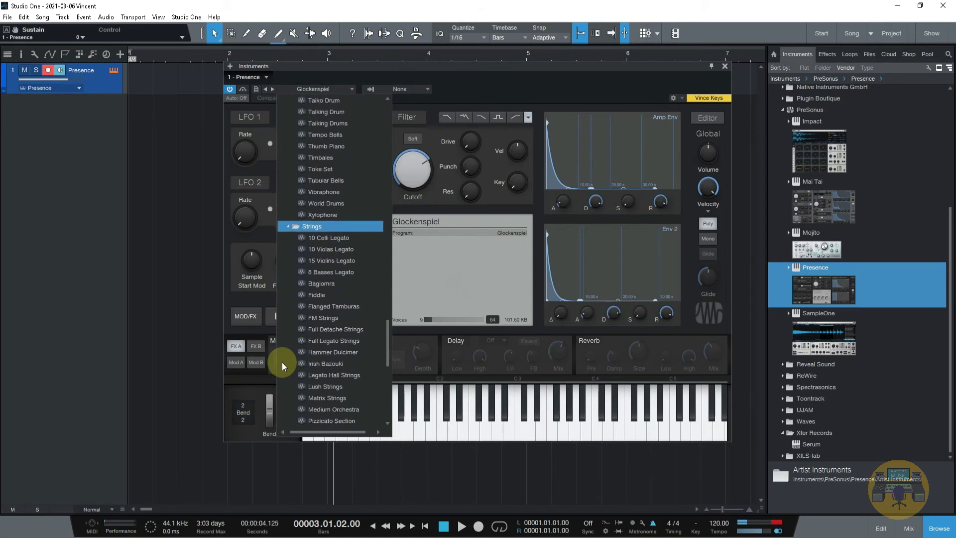
{"action": "left_click", "coordinate": [329, 295]}
{"action": "scroll", "coordinate": [330, 299], "scroll_direction": "down", "scroll_amount": 2}
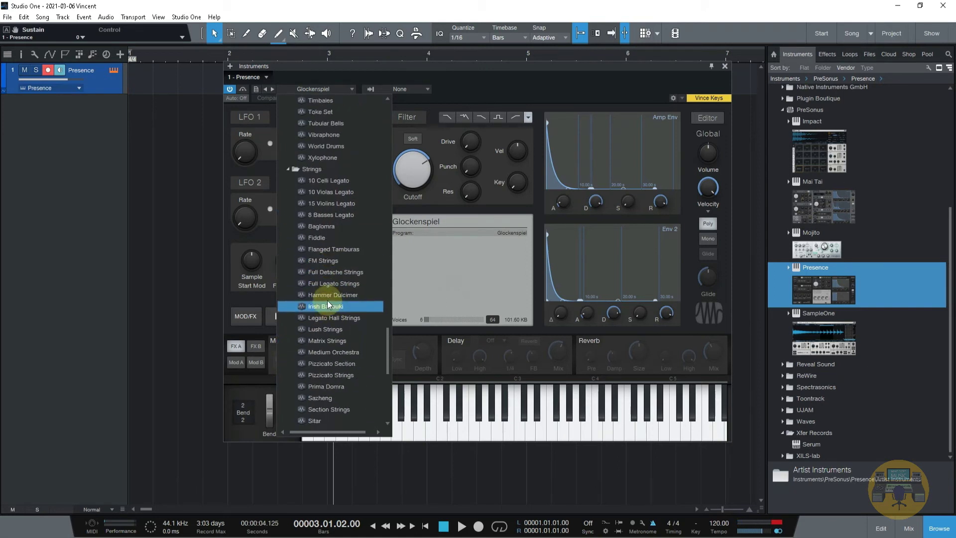
{"action": "left_click", "coordinate": [338, 216]}
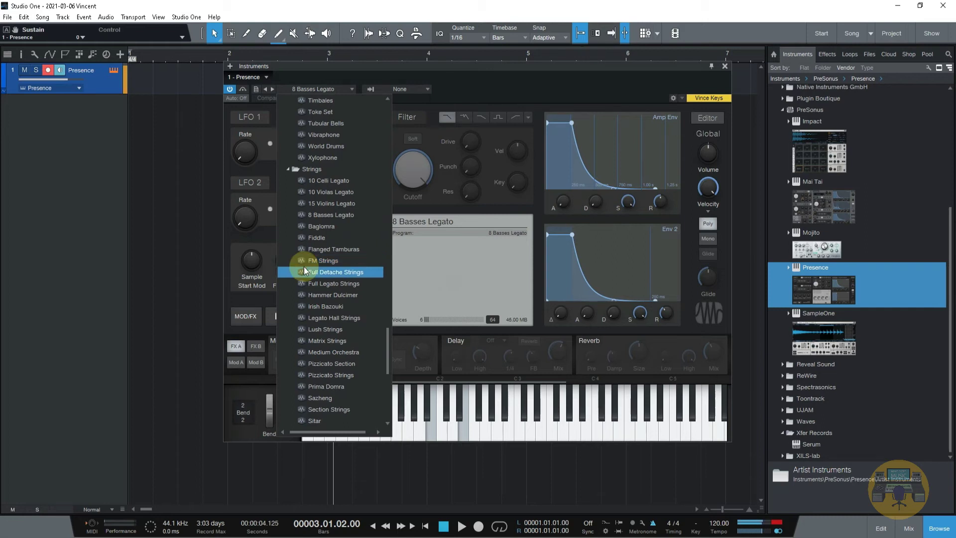
- Audition the Pizzicato Strings, Lush Strings and Sitar presets
{"action": "left_click", "coordinate": [314, 378]}
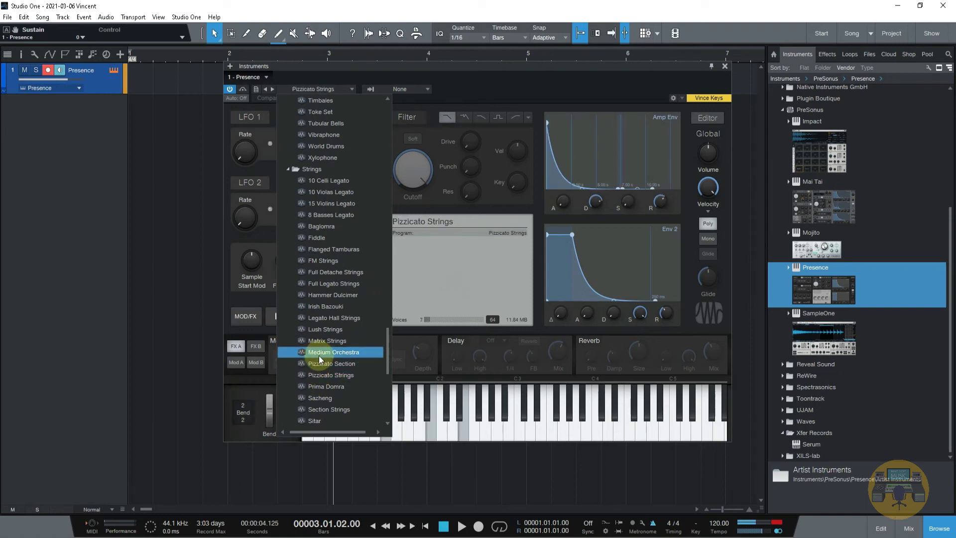
{"action": "left_click", "coordinate": [321, 329]}
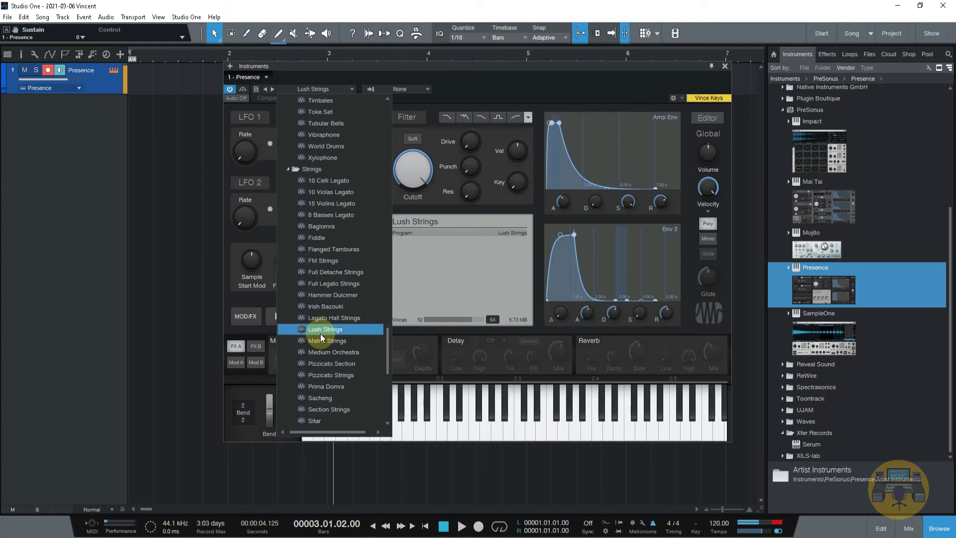
{"action": "scroll", "coordinate": [319, 333], "scroll_direction": "down", "scroll_amount": 3}
{"action": "left_click", "coordinate": [315, 362]}
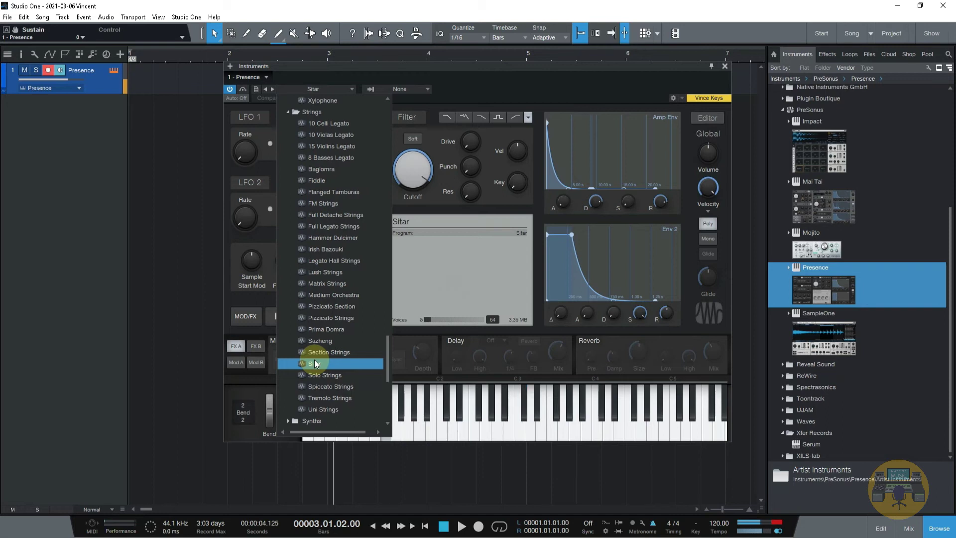
- Expand the Synths folder, audition Juno and Solina, and browse to the remaining preset folders
{"action": "scroll", "coordinate": [315, 360], "scroll_direction": "down", "scroll_amount": 2}
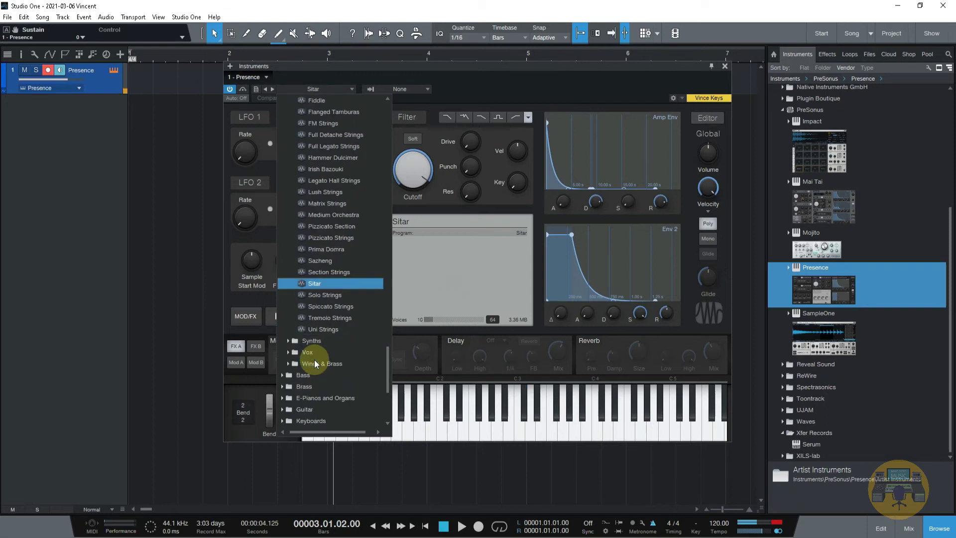
{"action": "left_click", "coordinate": [288, 340]}
{"action": "scroll", "coordinate": [299, 336], "scroll_direction": "down", "scroll_amount": 2}
{"action": "scroll", "coordinate": [311, 326], "scroll_direction": "down", "scroll_amount": 2}
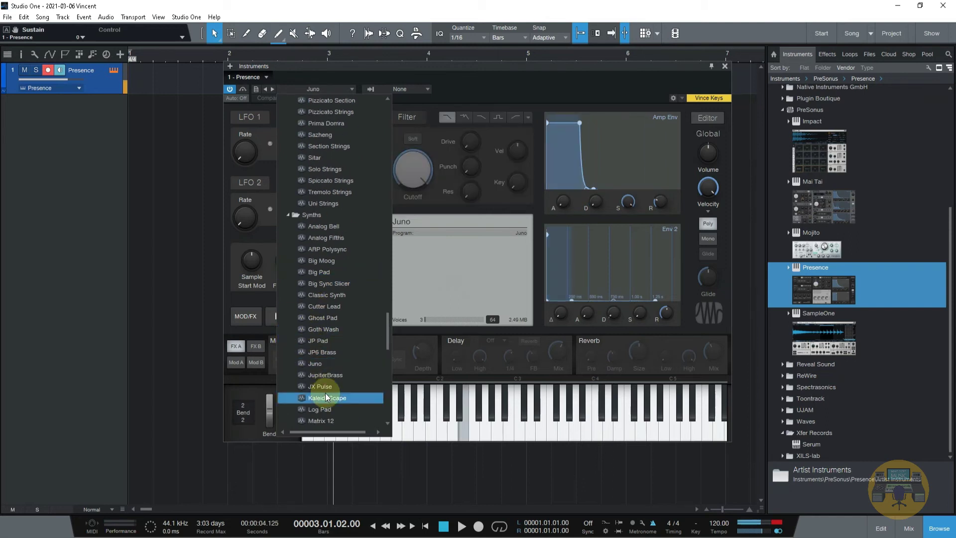
{"action": "scroll", "coordinate": [326, 395], "scroll_direction": "down", "scroll_amount": 8}
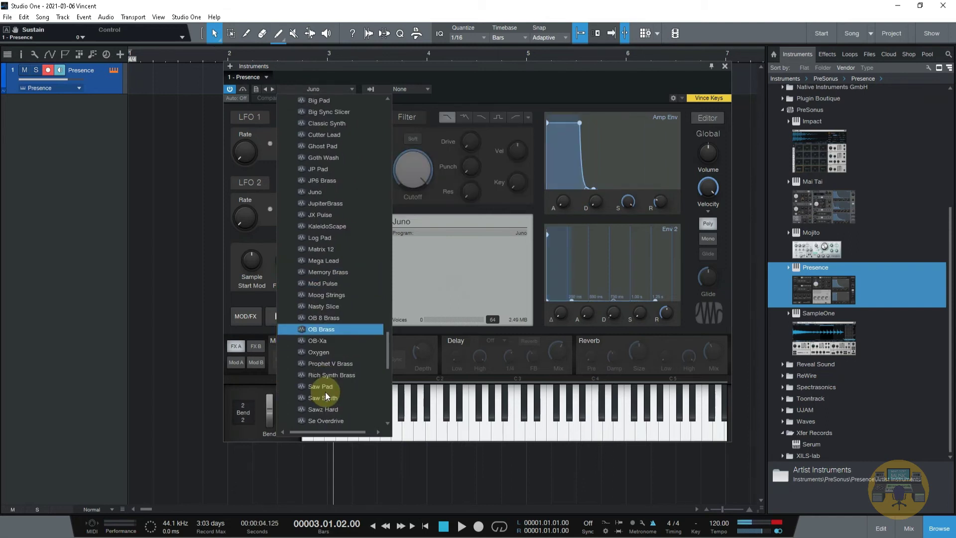
{"action": "left_click_drag", "start_coordinate": [387, 363], "coordinate": [387, 402]}
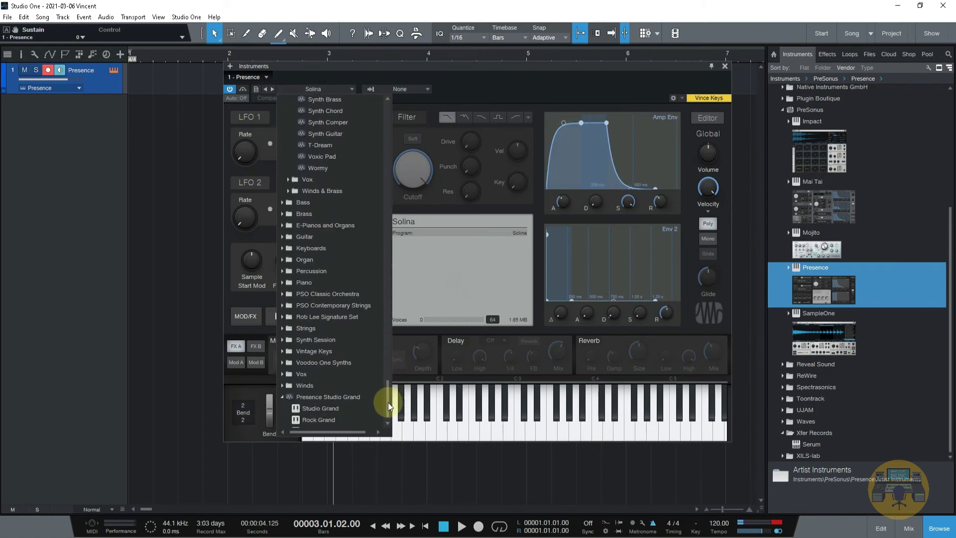
- Expand the Brass folder and its Trumpet subfolder, and load the Trumpet Full preset to audition it
{"action": "left_click", "coordinate": [280, 215]}
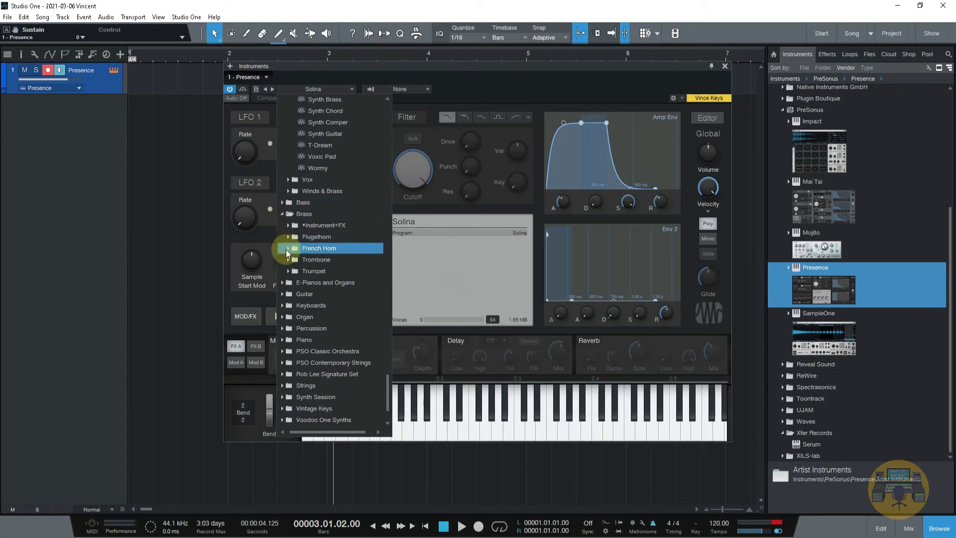
{"action": "left_click", "coordinate": [288, 271]}
{"action": "left_click", "coordinate": [298, 282]}
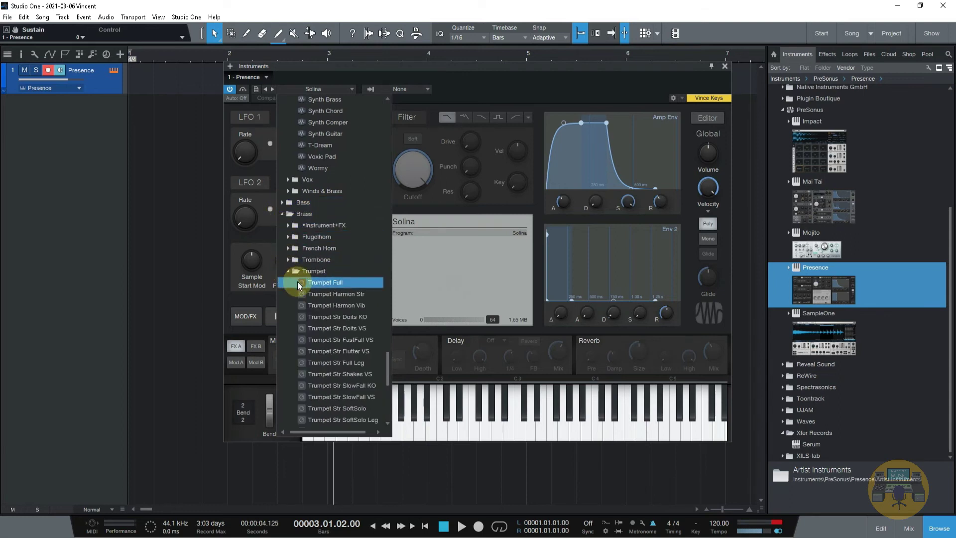
{"action": "left_click", "coordinate": [289, 327]}
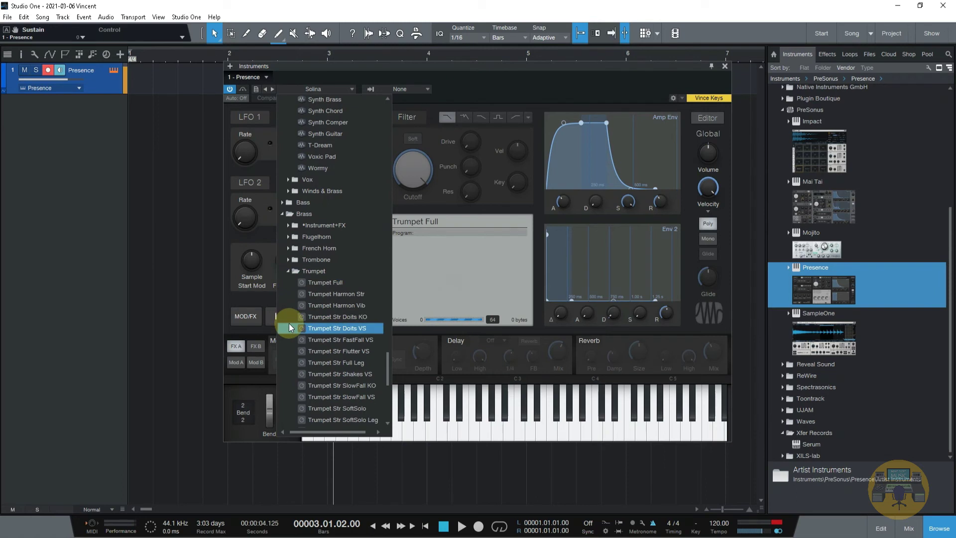
{"action": "left_click", "coordinate": [428, 66]}
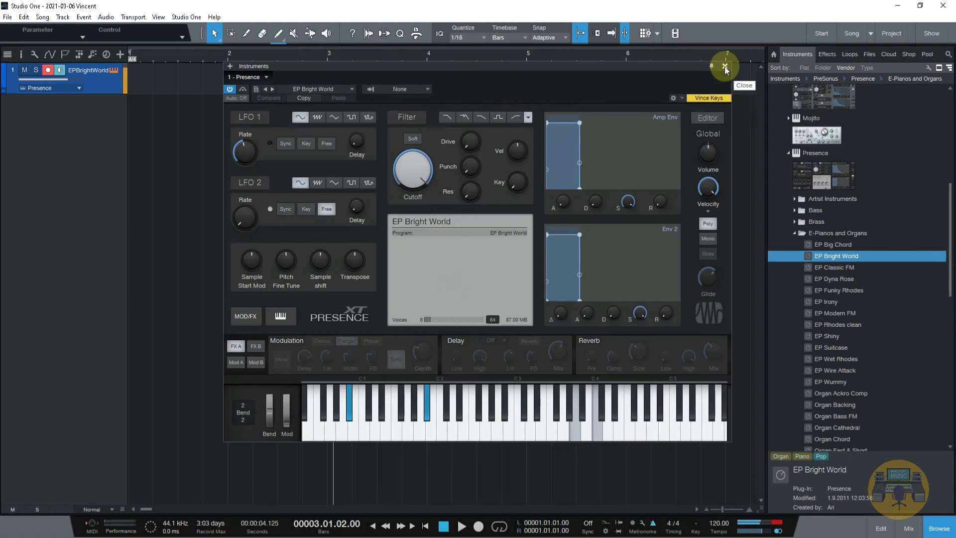
- Close the Presence window and combine the EP Rhodes clean preset with the track's existing Presence instrument
{"action": "left_click", "coordinate": [724, 67]}
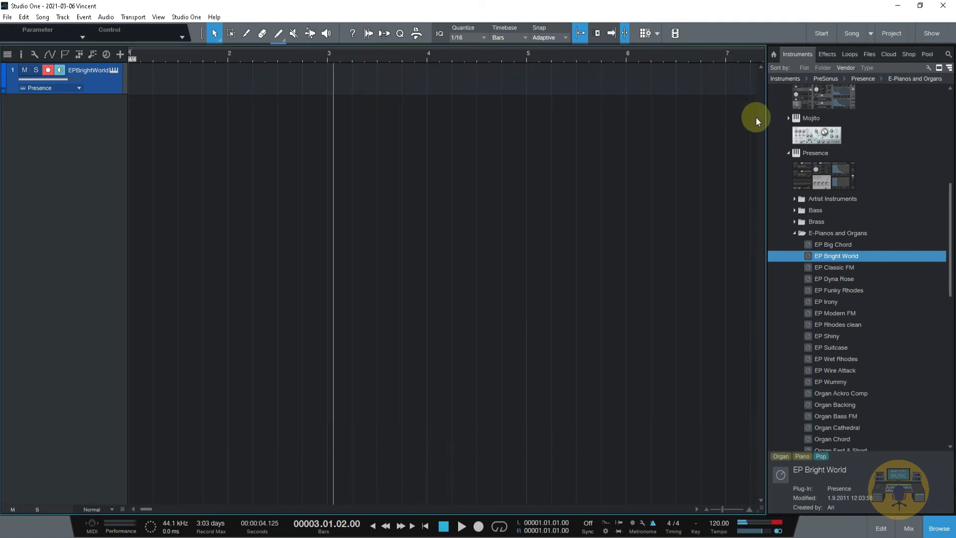
{"action": "left_click_drag", "start_coordinate": [839, 324], "coordinate": [420, 84]}
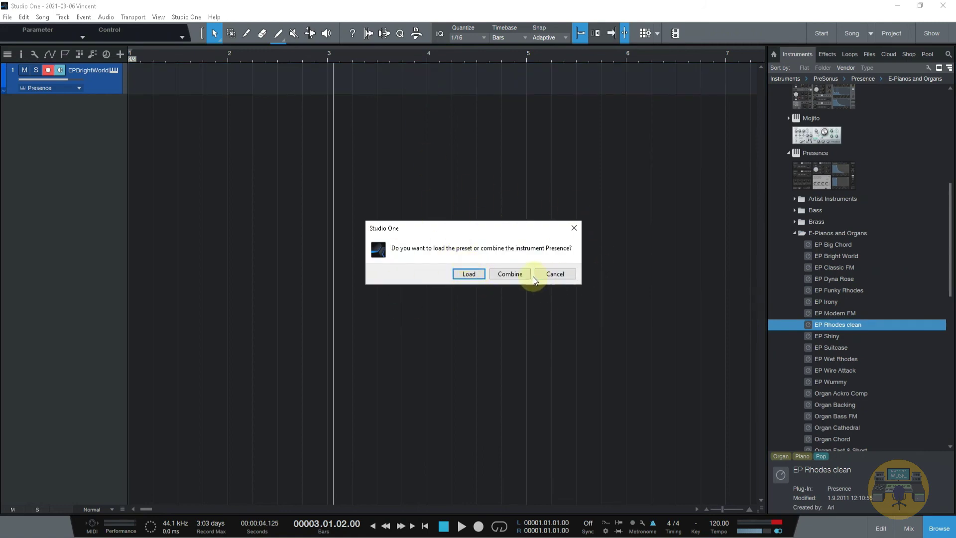
{"action": "left_click", "coordinate": [510, 274]}
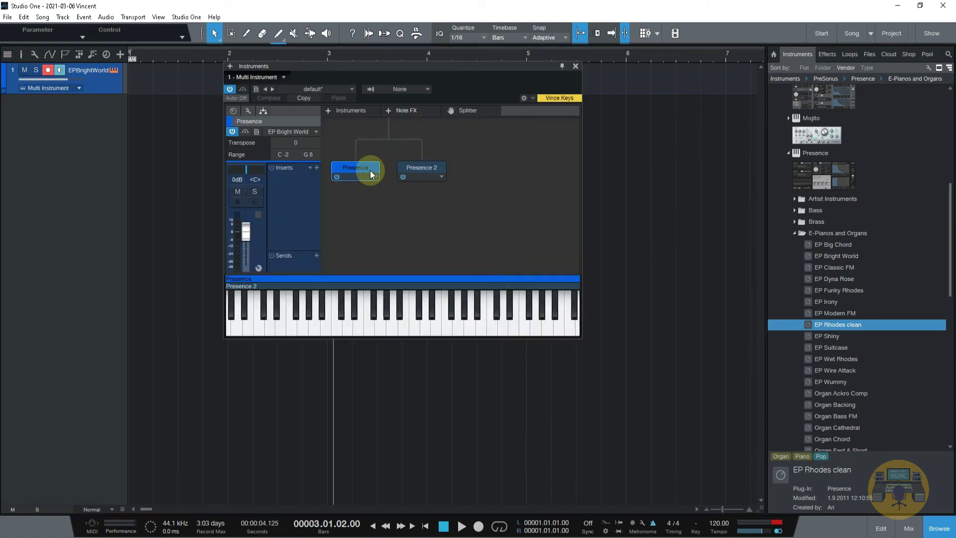
- Inspect the individual editors of Presence and Presence 2 in the Multi Instrument to check their loaded presets
{"action": "double_click", "coordinate": [353, 165]}
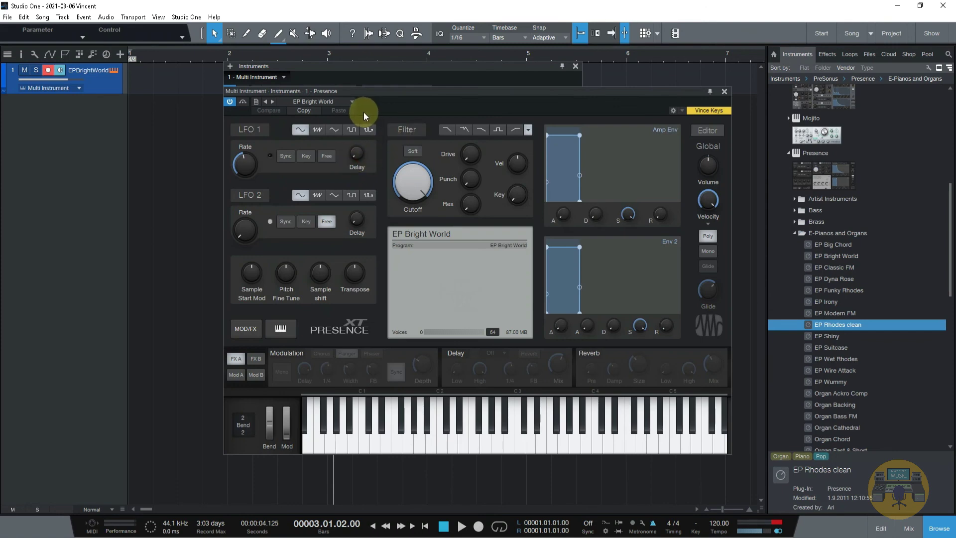
{"action": "left_click", "coordinate": [725, 91]}
{"action": "double_click", "coordinate": [423, 168]}
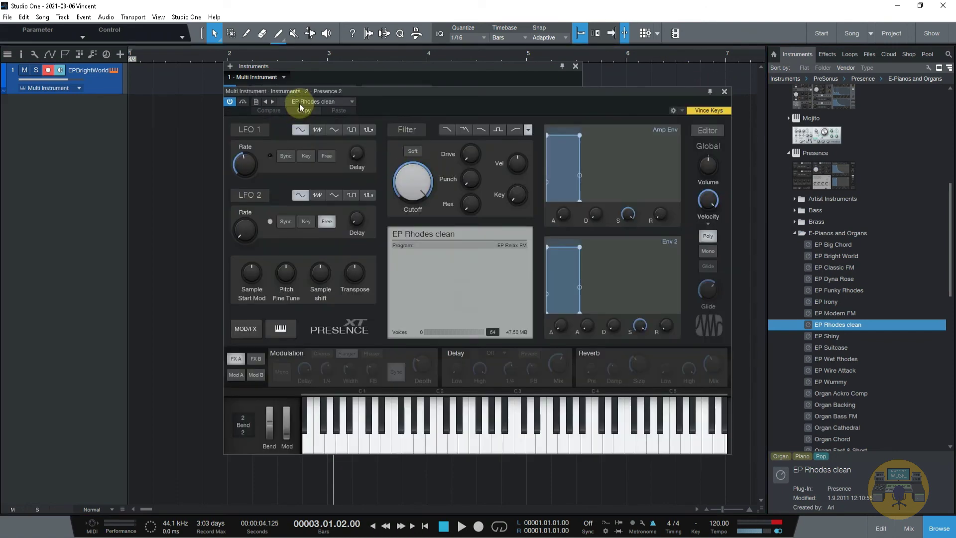
{"action": "left_click", "coordinate": [724, 92]}
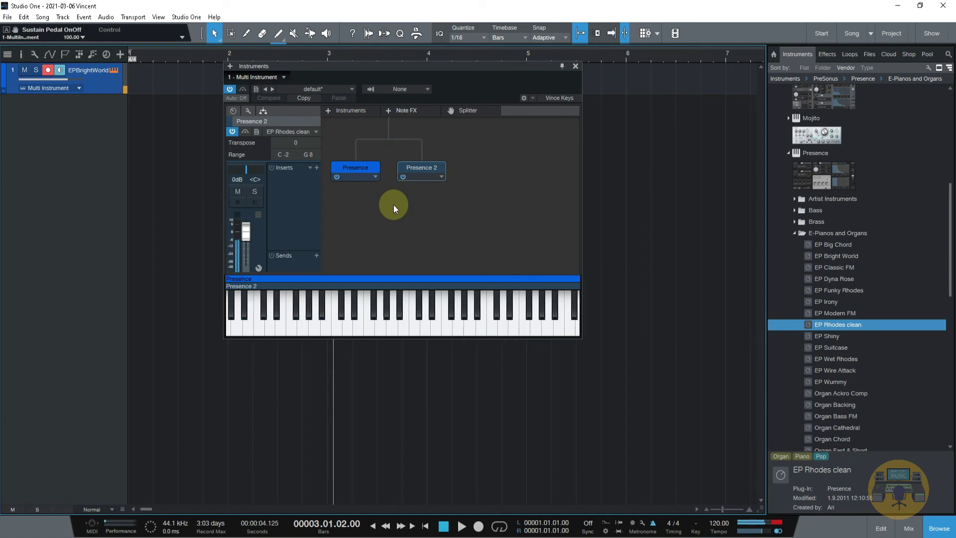
{"action": "left_click", "coordinate": [309, 277]}
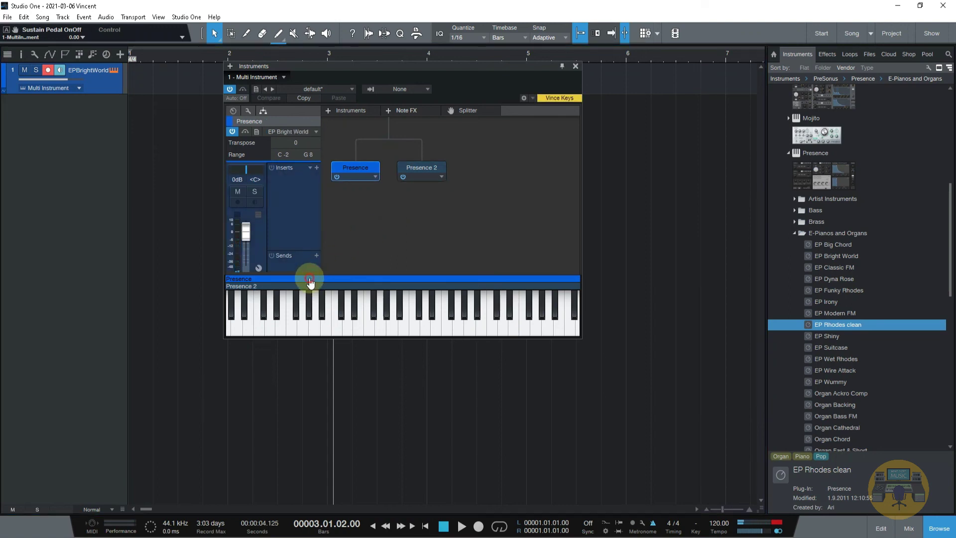
{"action": "double_click", "coordinate": [309, 279]}
{"action": "left_click", "coordinate": [725, 91]}
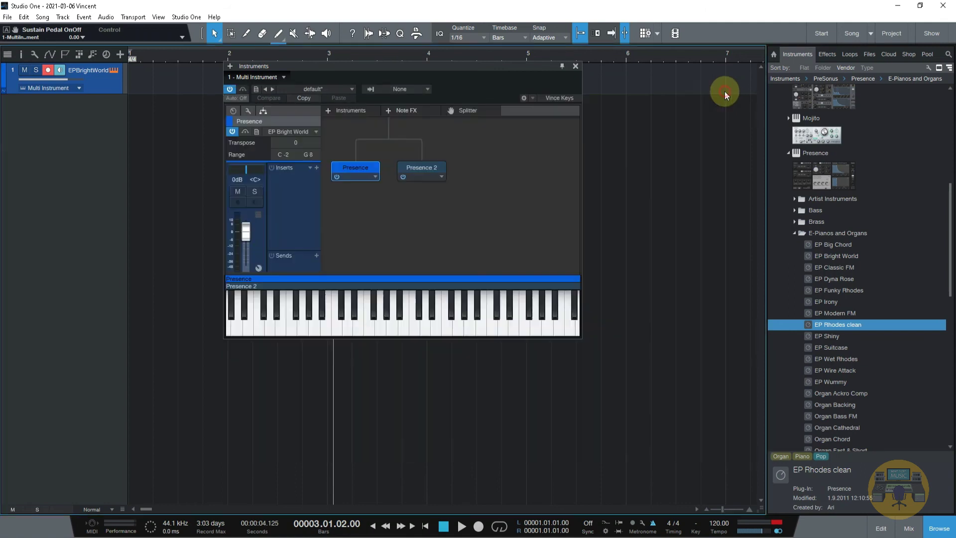
- Split the keyboard so Presence plays from G 2 upward and Presence 2 plays up to F# 2
{"action": "left_click_drag", "start_coordinate": [227, 279], "coordinate": [390, 278]}
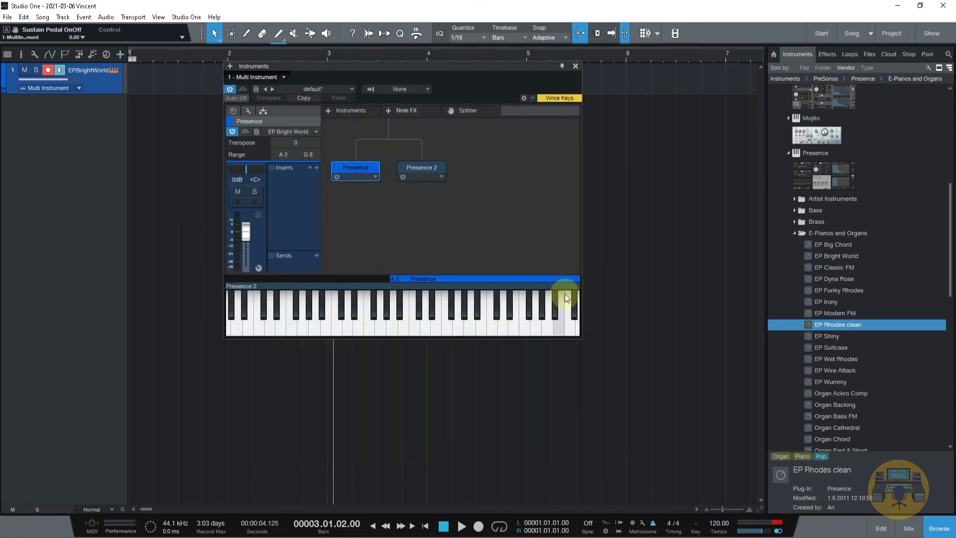
{"action": "left_click_drag", "start_coordinate": [580, 285], "coordinate": [378, 279]}
{"action": "left_click", "coordinate": [344, 286]}
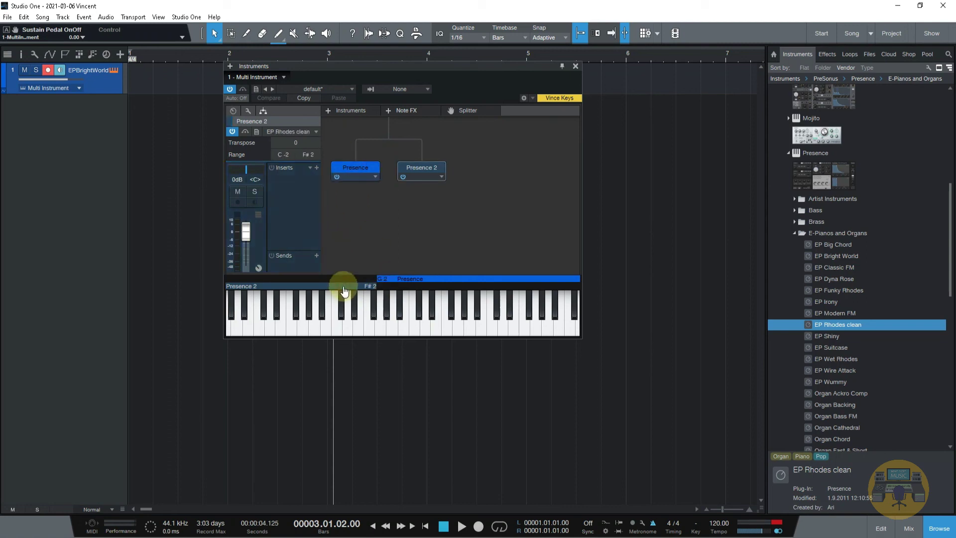
- Load the Fretless Bass Full preset from the Bass folder into Presence 2, then close its editor
{"action": "left_click", "coordinate": [416, 168]}
{"action": "double_click", "coordinate": [416, 168]}
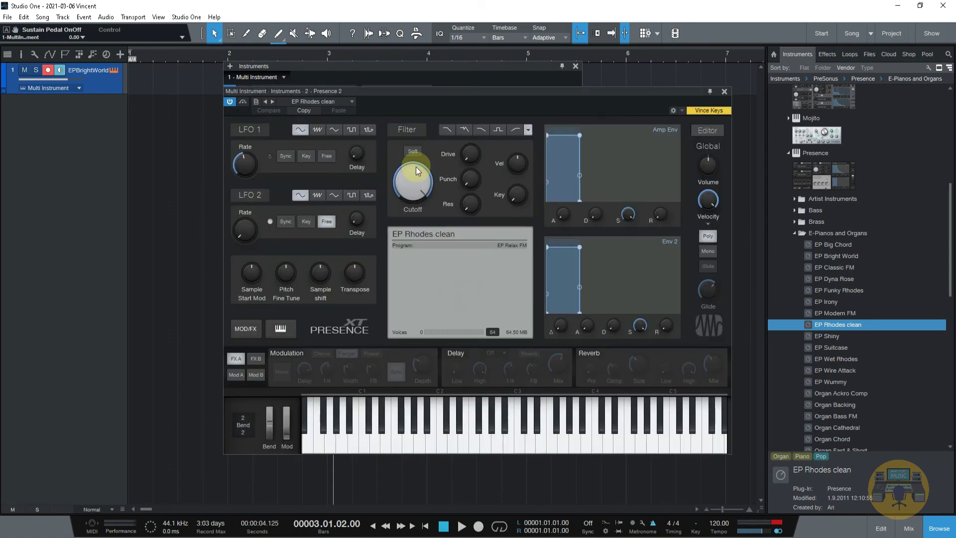
{"action": "left_click", "coordinate": [342, 103]}
{"action": "left_click", "coordinate": [283, 124]}
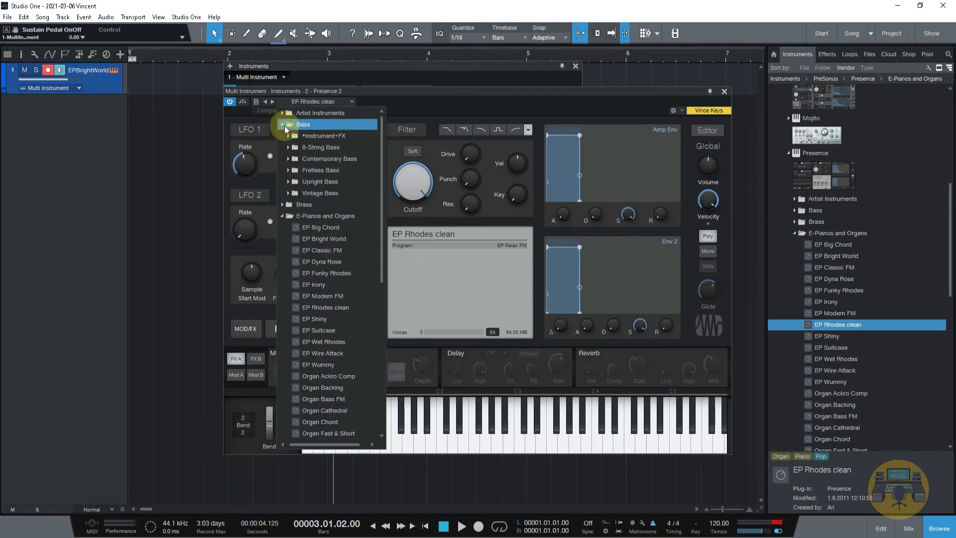
{"action": "left_click", "coordinate": [285, 171]}
{"action": "left_click", "coordinate": [308, 193]}
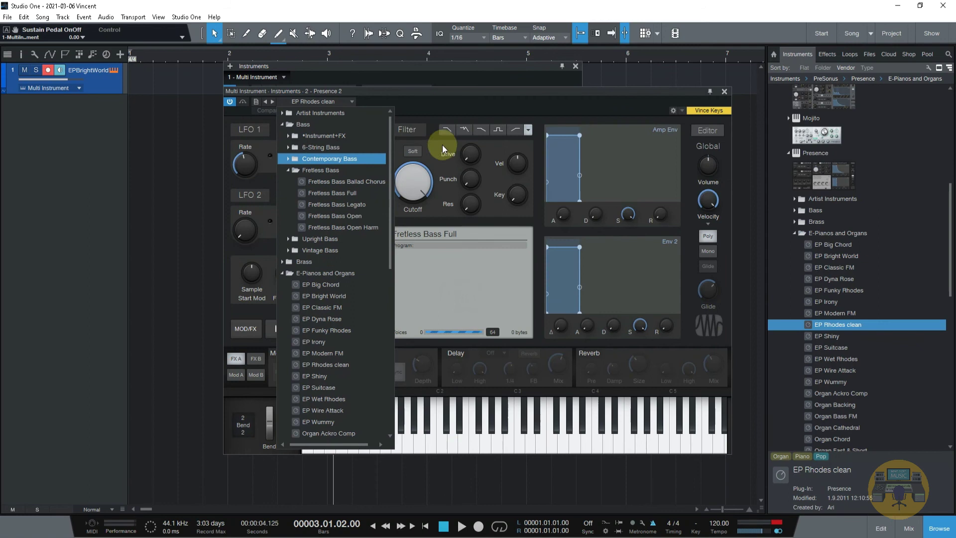
{"action": "left_click", "coordinate": [724, 92]}
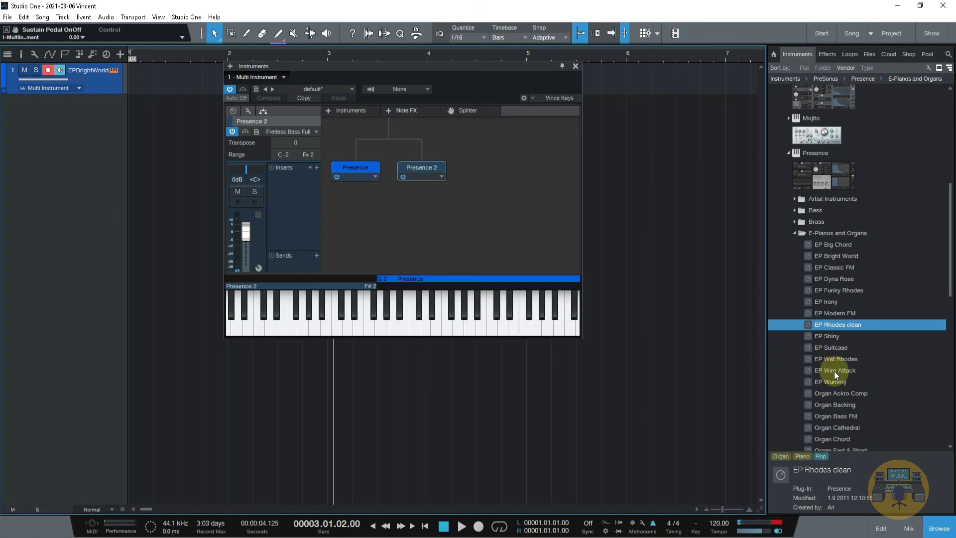
- Add the Organ Gospel preset as a third instrument and start its key range at G 2
{"action": "scroll", "coordinate": [835, 390], "scroll_direction": "down", "scroll_amount": 5}
{"action": "left_click_drag", "start_coordinate": [836, 371], "coordinate": [516, 184]}
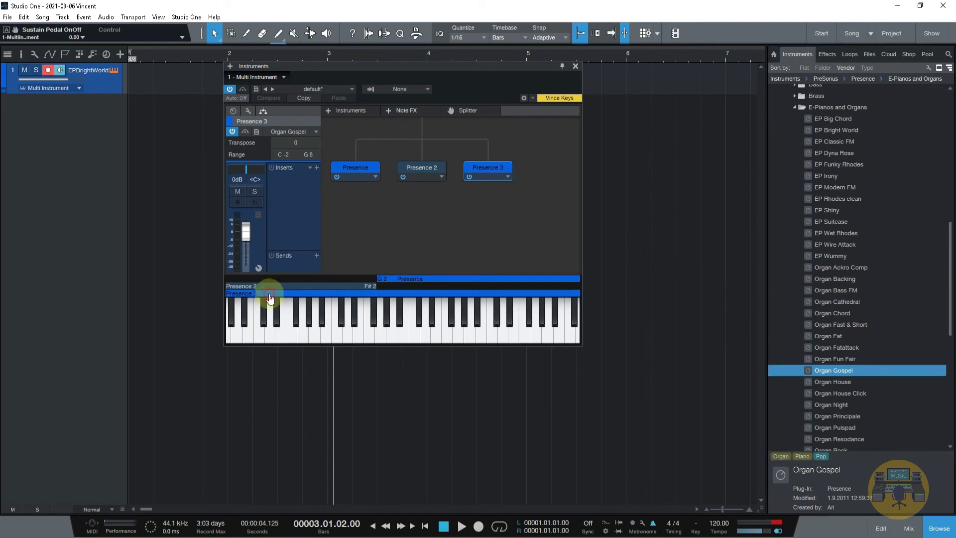
{"action": "left_click_drag", "start_coordinate": [239, 294], "coordinate": [380, 293]}
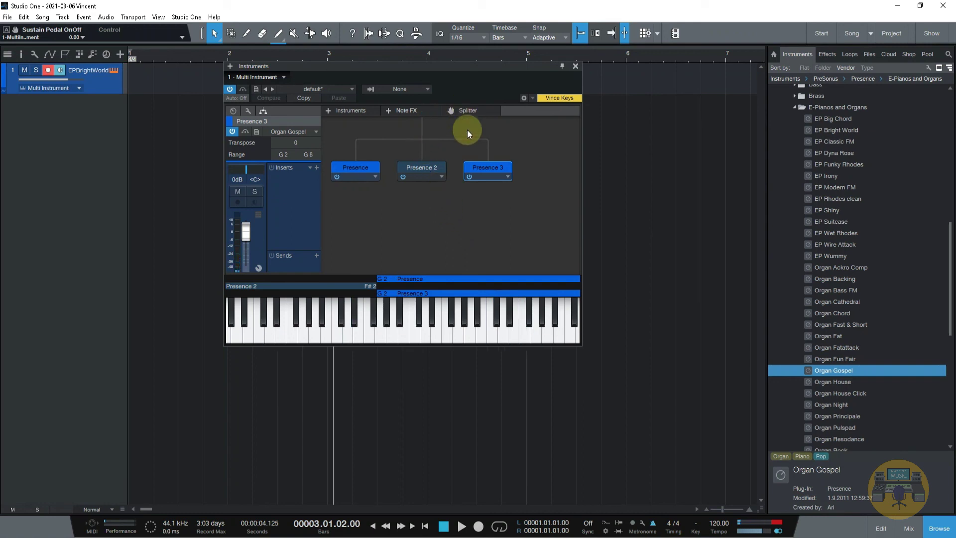
- Add an Arpeggiator note effect ahead of the three Presence instruments and close its window
{"action": "mouse_move", "coordinate": [467, 110]}
{"action": "left_mouse_down"}
{"action": "mouse_move", "coordinate": [465, 197]}
{"action": "mouse_move", "coordinate": [432, 130]}
{"action": "mouse_move", "coordinate": [453, 108]}
{"action": "left_mouse_up"}
{"action": "left_click", "coordinate": [425, 109]}
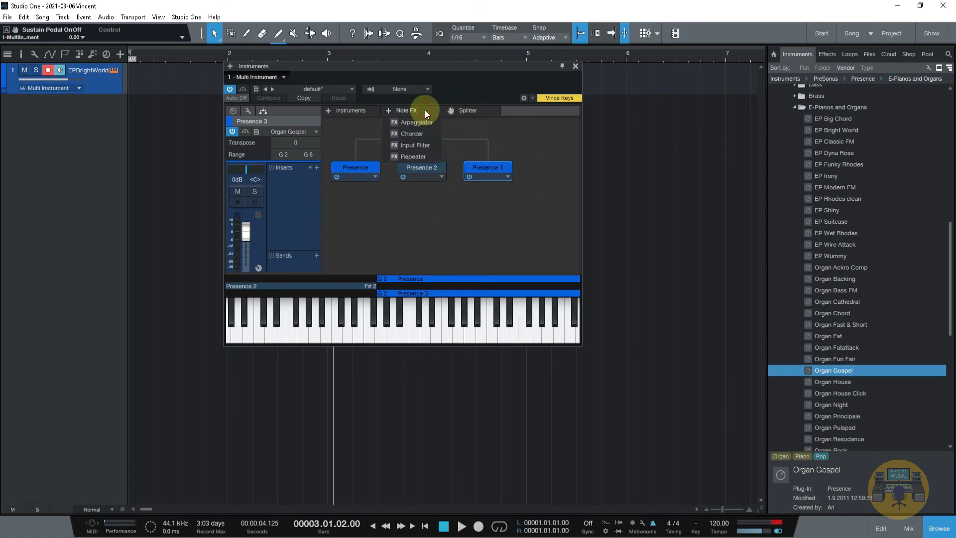
{"action": "left_click", "coordinate": [417, 122]}
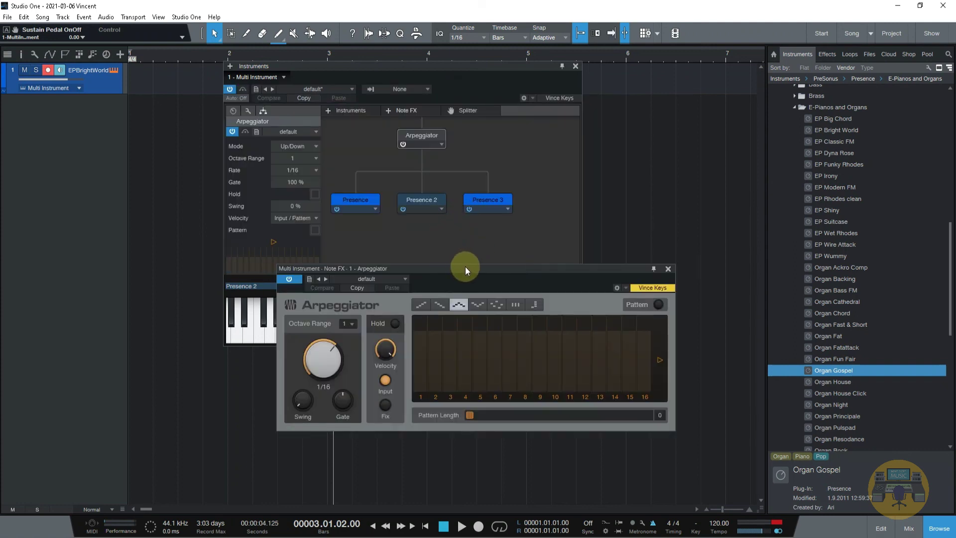
{"action": "left_click", "coordinate": [669, 269]}
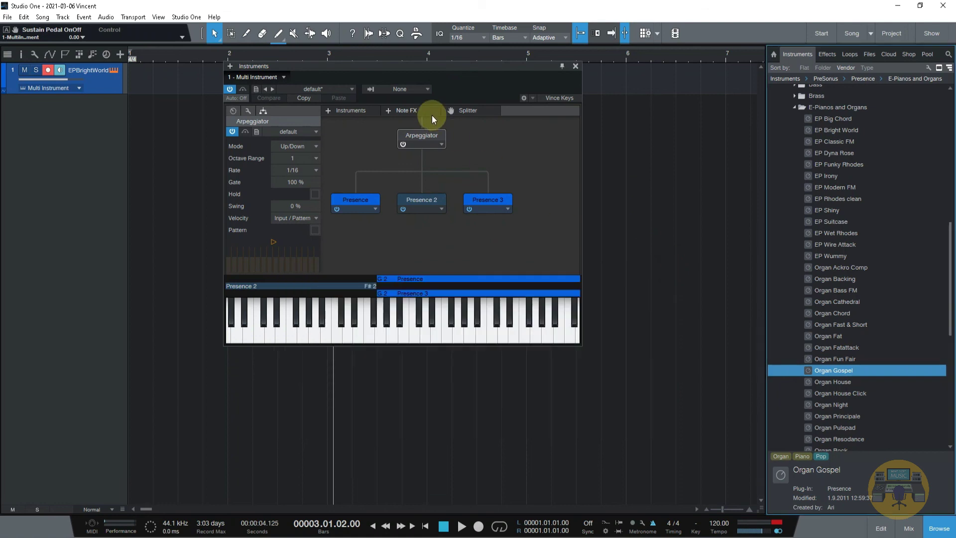
- Add a second Arpeggiator below the first and try its Down/Up and Up play modes
{"action": "left_click", "coordinate": [407, 110]}
{"action": "left_click", "coordinate": [398, 122]}
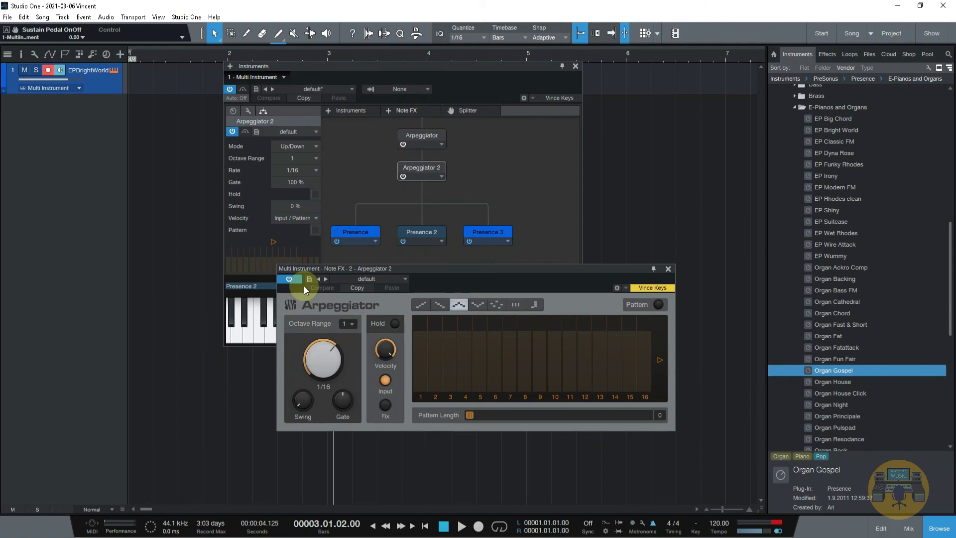
{"action": "left_click", "coordinate": [477, 305]}
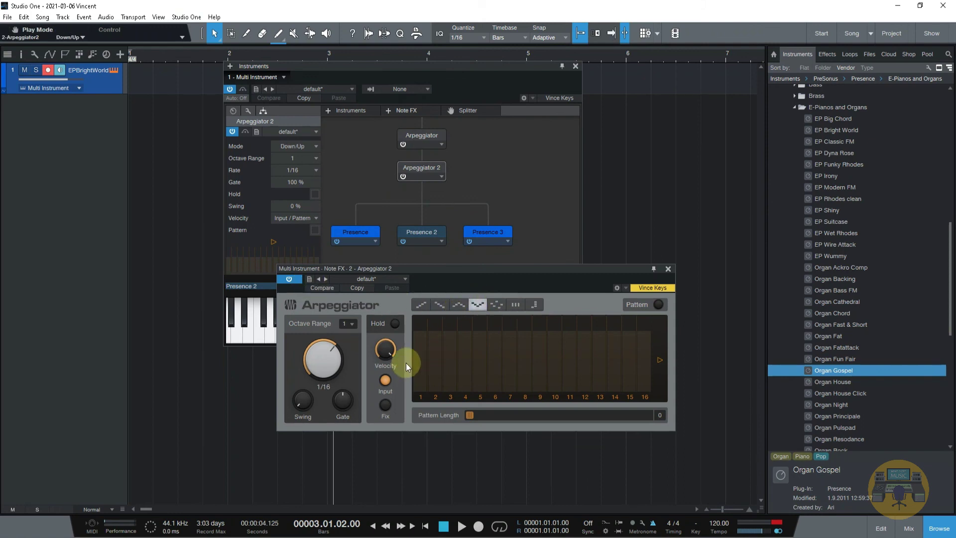
{"action": "left_click", "coordinate": [426, 305]}
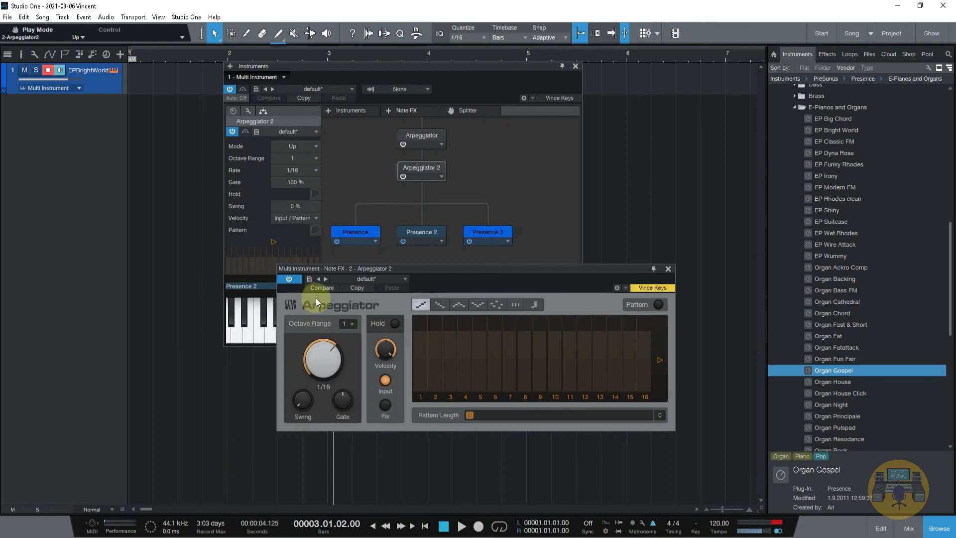
- Try octave ranges 2 and 4 on the second Arpeggiator, with its rate at 1/32 D
{"action": "left_click", "coordinate": [348, 323]}
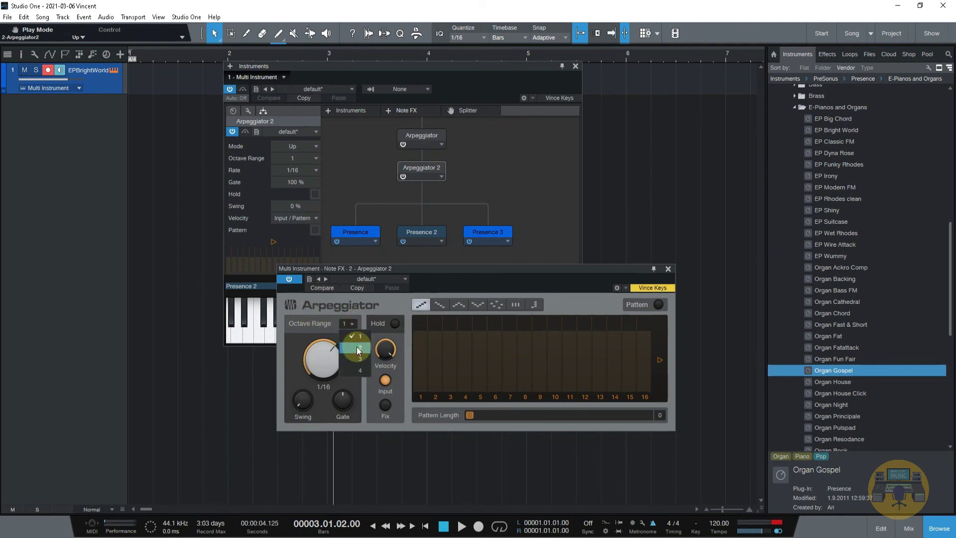
{"action": "left_click", "coordinate": [357, 347]}
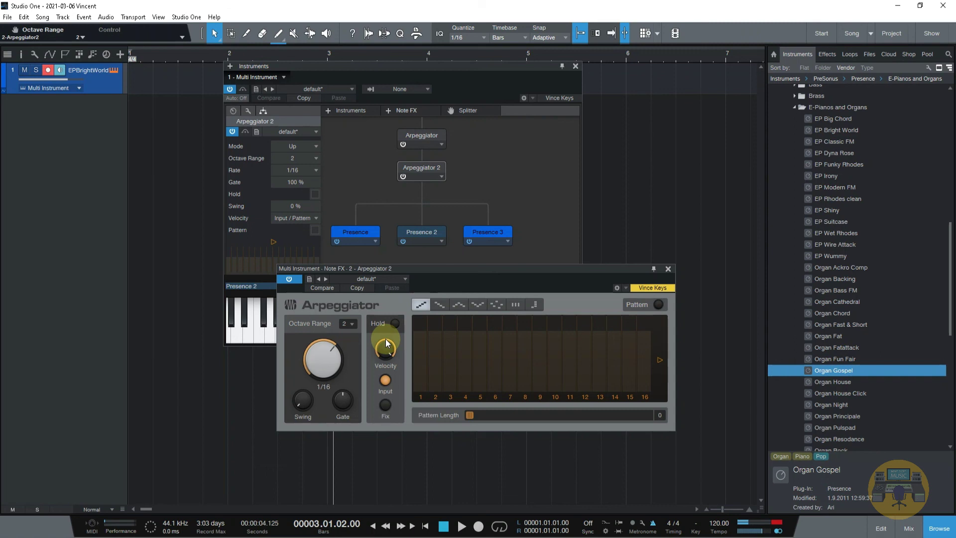
{"action": "left_click_drag", "start_coordinate": [336, 342], "coordinate": [343, 329]}
{"action": "left_click", "coordinate": [344, 325]}
{"action": "left_click", "coordinate": [345, 367]}
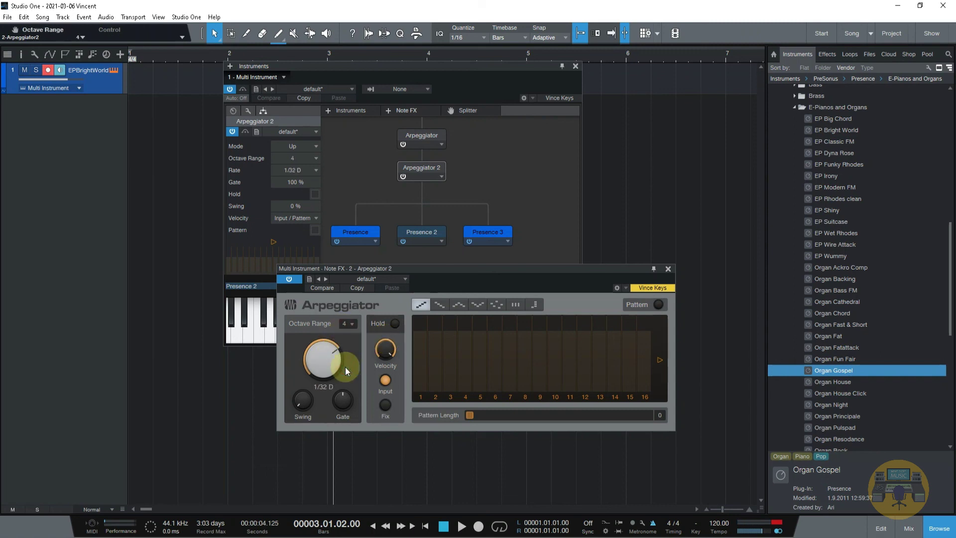
- Try the Down play mode on the second Arpeggiator, then close and remove that effect
{"action": "left_click", "coordinate": [443, 305]}
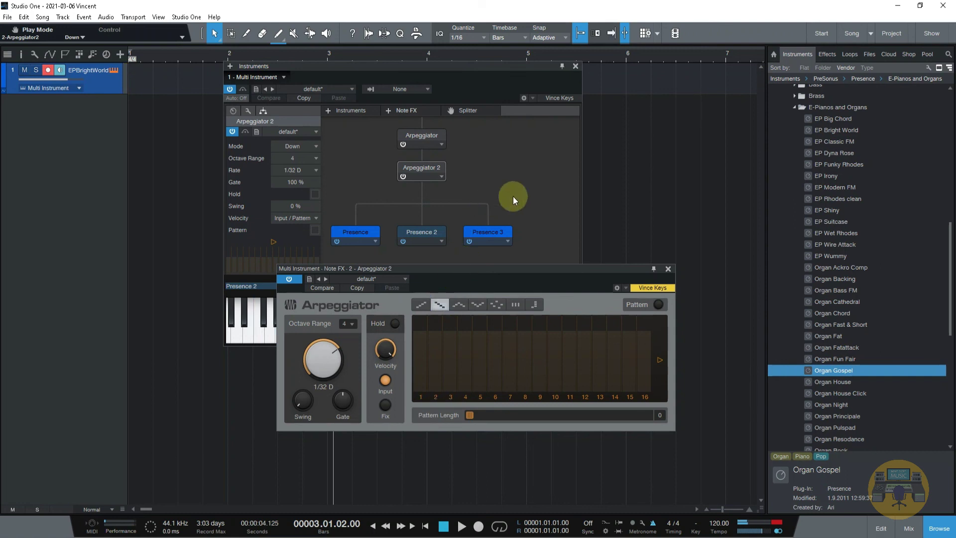
{"action": "left_click", "coordinate": [668, 270]}
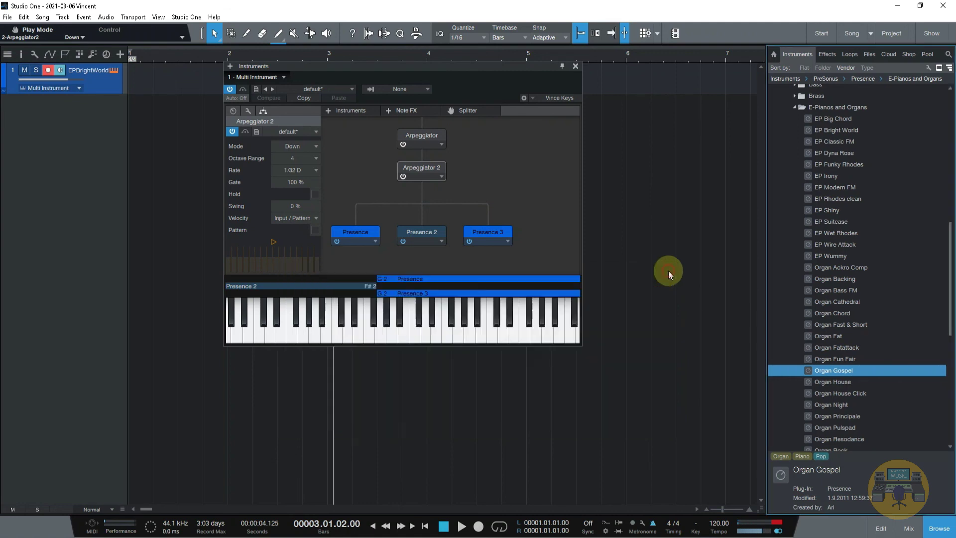
{"action": "right_click", "coordinate": [440, 177]}
{"action": "left_click", "coordinate": [436, 208]}
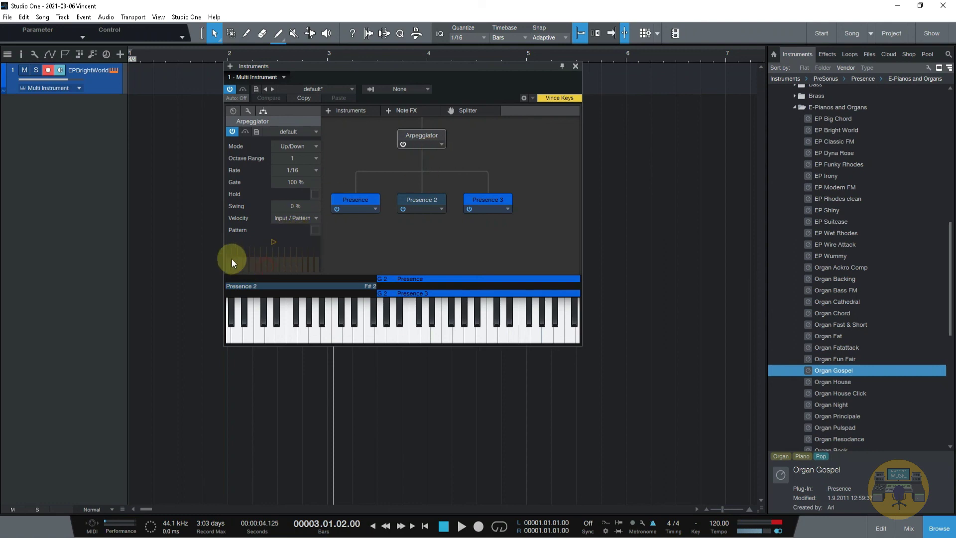
- Enable the remaining Arpeggiator's pattern with a length of 8 steps and draw varied step velocities
{"action": "left_click", "coordinate": [313, 230]}
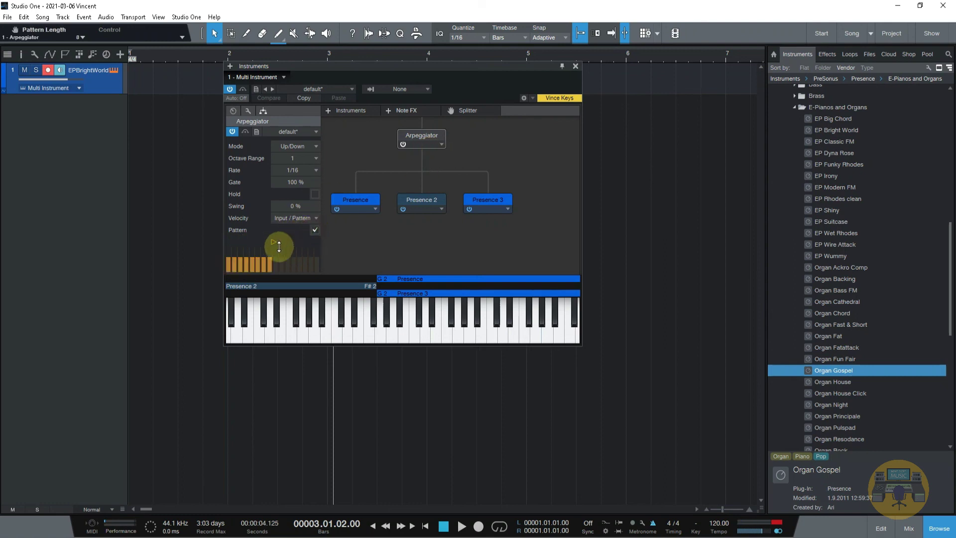
{"action": "left_click_drag", "start_coordinate": [241, 261], "coordinate": [241, 250]}
{"action": "left_click_drag", "start_coordinate": [253, 259], "coordinate": [269, 251]}
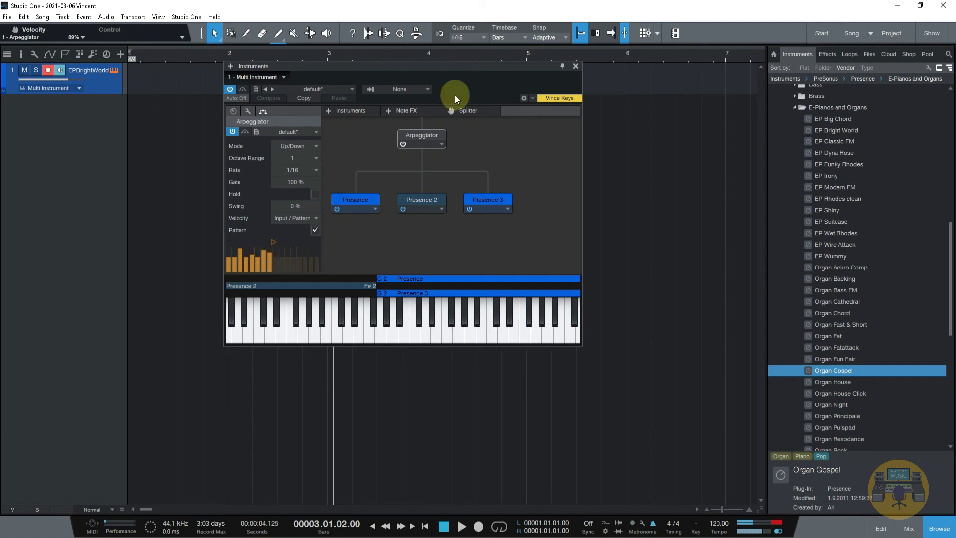
- Close the Multi Instrument window and remove its track from the arrangement
{"action": "left_click", "coordinate": [575, 66]}
{"action": "right_click", "coordinate": [96, 82]}
{"action": "left_click", "coordinate": [130, 124]}
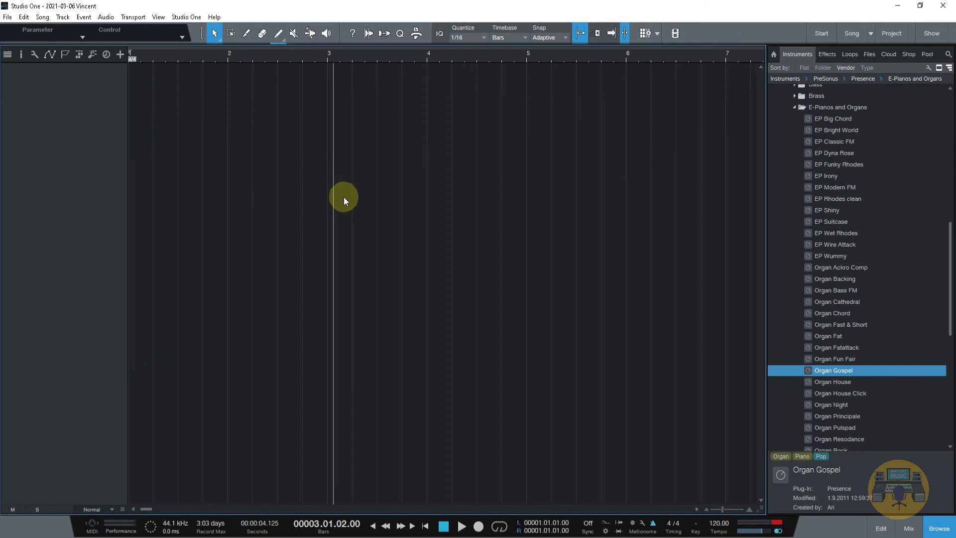